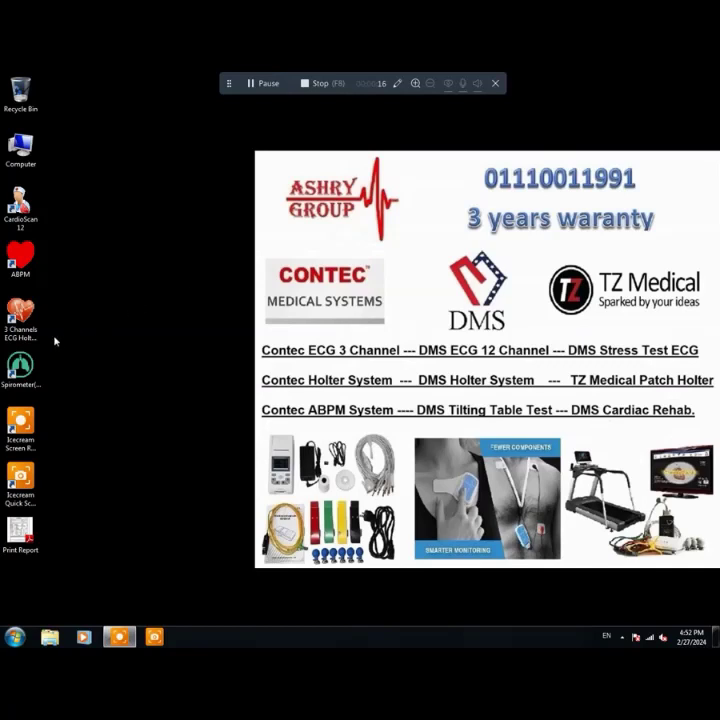
# Launch CardioScan 12 and view the placement chart for Standard Lead A (7 leads), closing it when done.
pyautogui.doubleClick(18, 204)
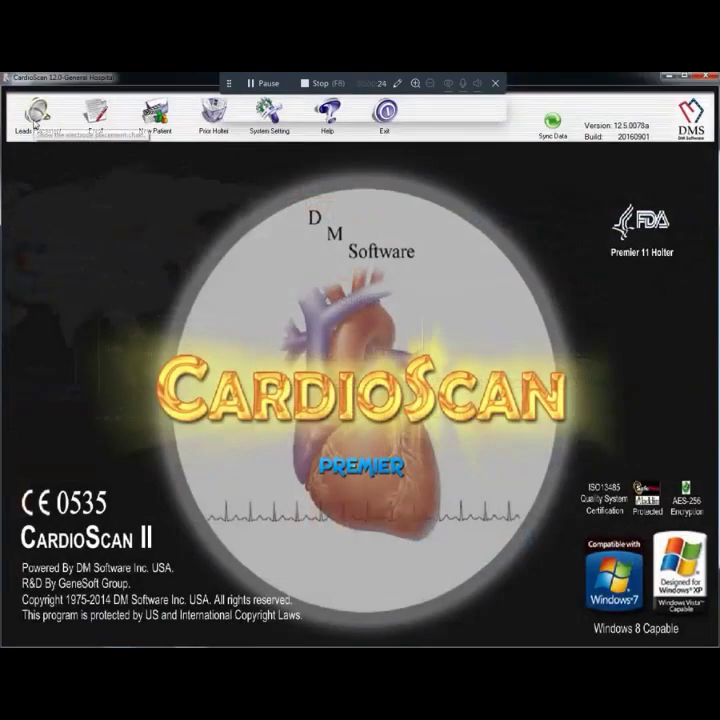
pyautogui.click(36, 118)
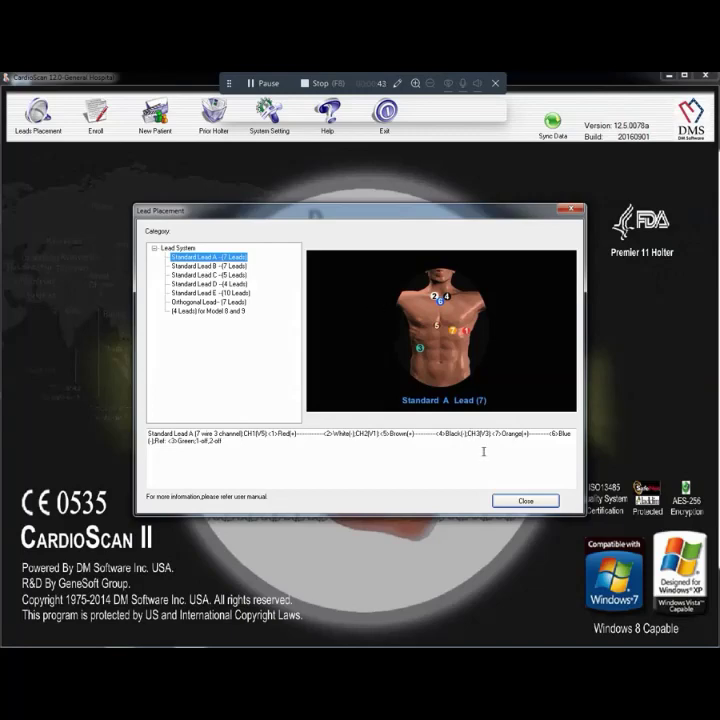
pyautogui.click(520, 500)
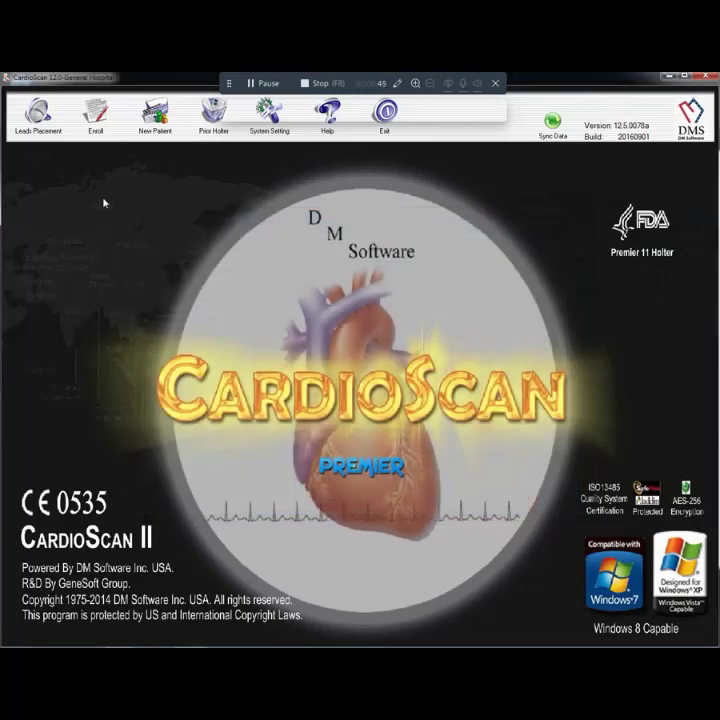
# Review the sex, pacemaker and name fields of a new patient form, and close the form without entering data.
pyautogui.click(150, 125)
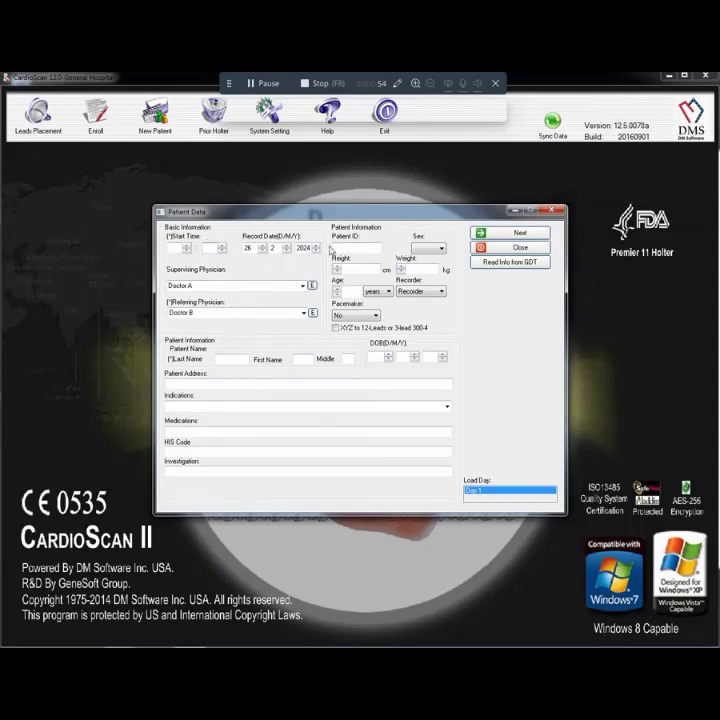
pyautogui.click(437, 249)
pyautogui.click(437, 250)
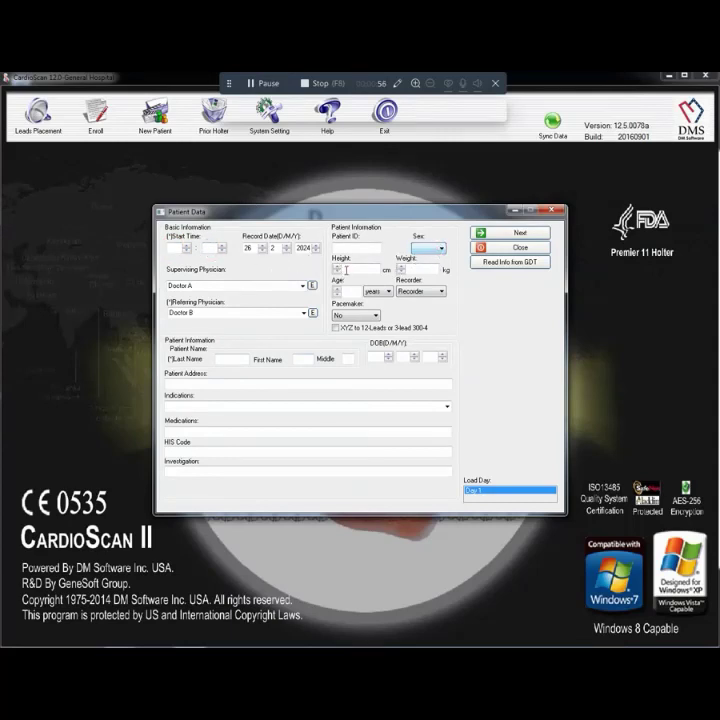
pyautogui.click(352, 316)
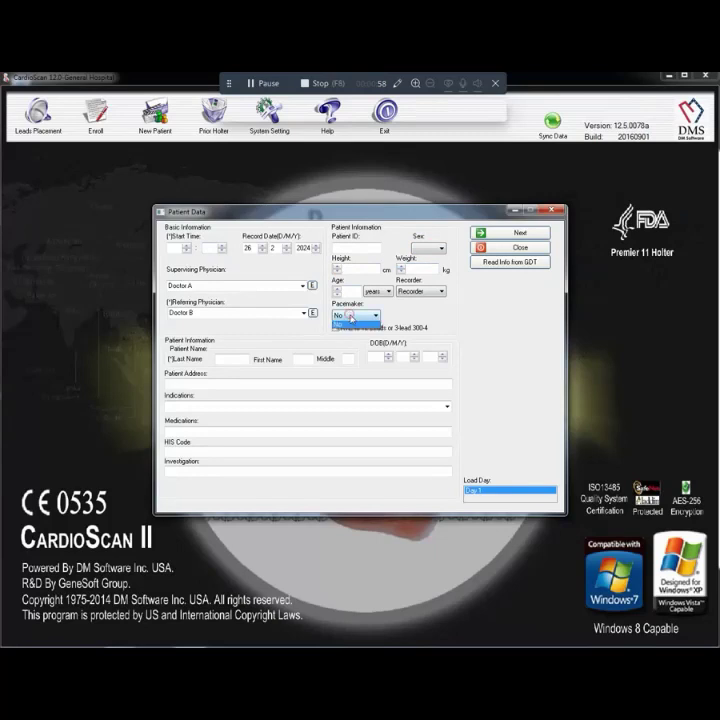
pyautogui.click(343, 332)
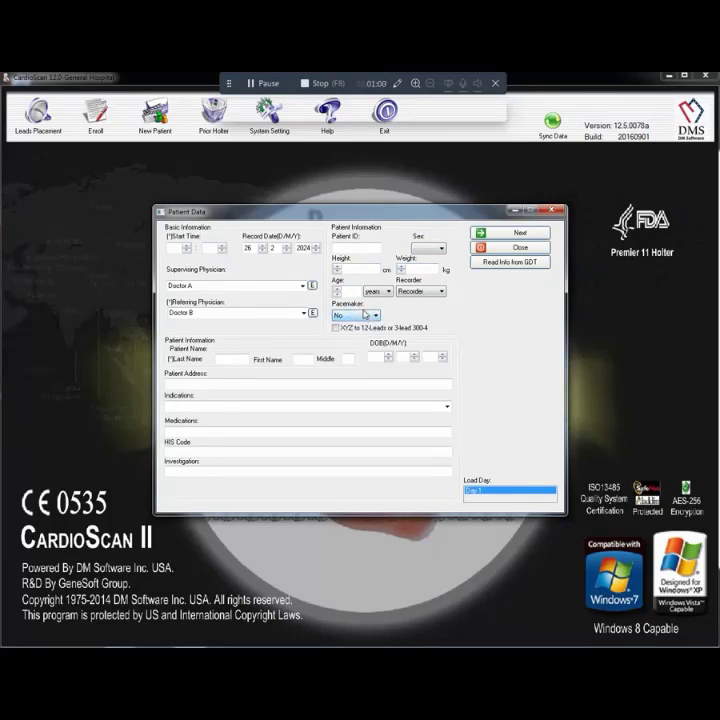
pyautogui.click(305, 359)
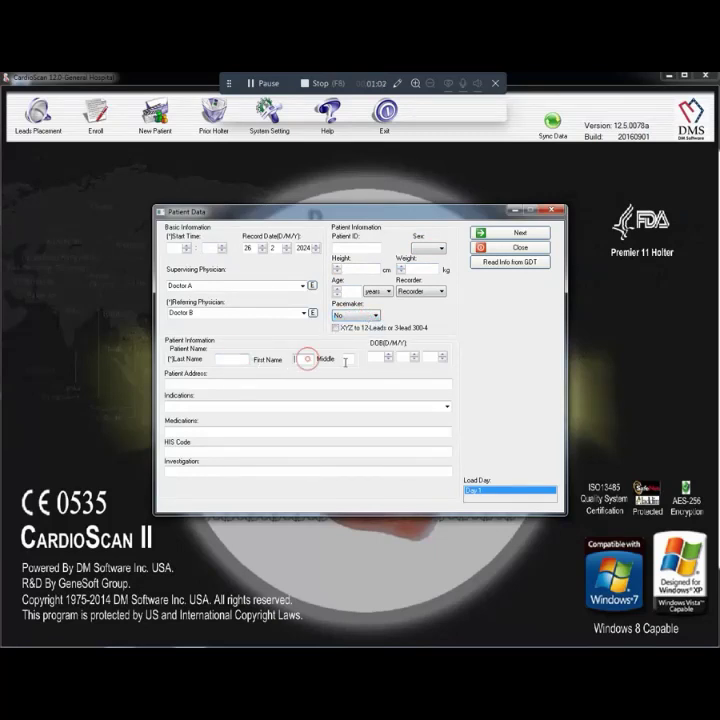
pyautogui.click(344, 359)
pyautogui.click(527, 247)
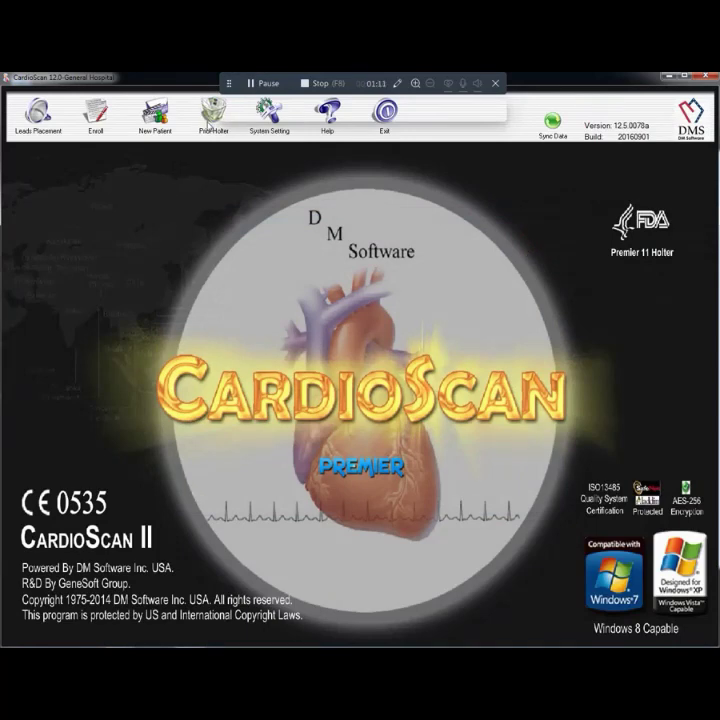
# Open the two-day recording in row 7 of the Prior Holter database for multi-day edit and review.
pyautogui.click(213, 112)
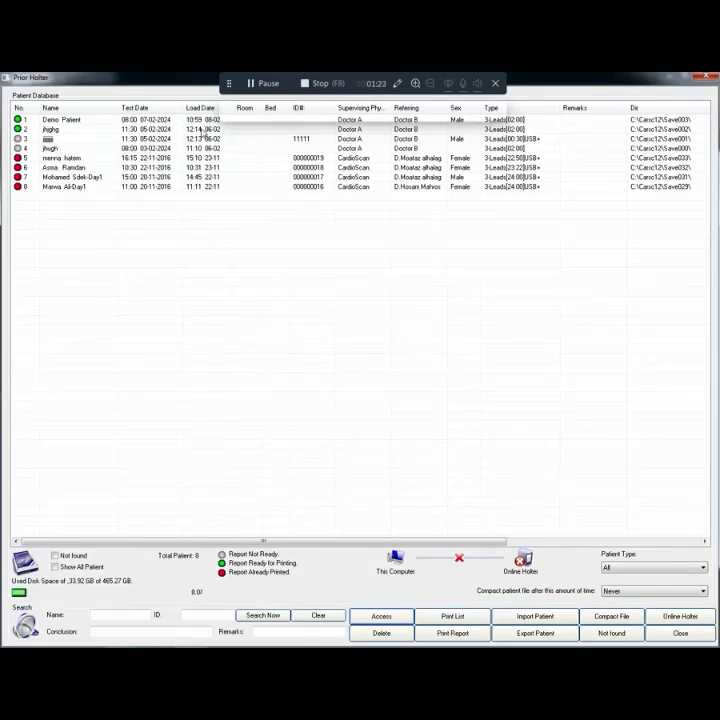
pyautogui.click(101, 178)
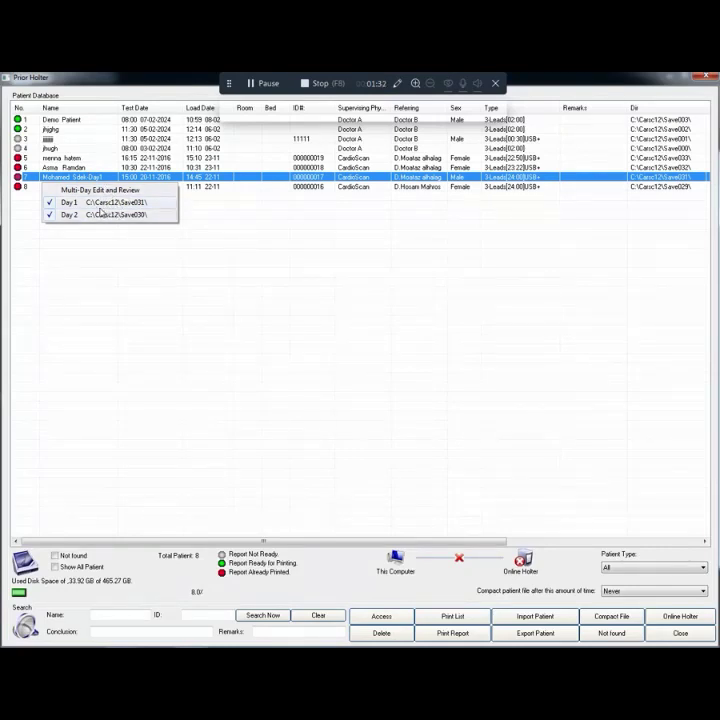
pyautogui.click(129, 193)
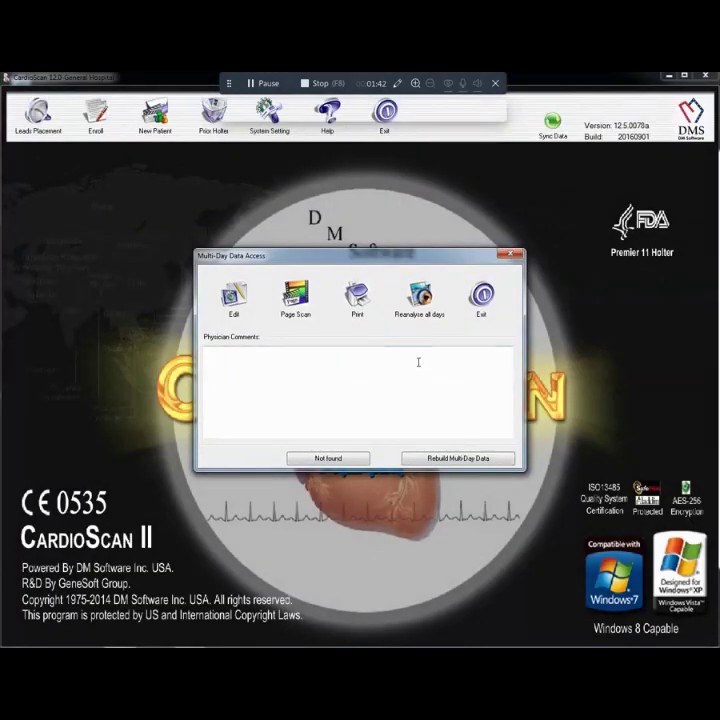
# Reanalyse all days of the recording as a non-pacemaker Holter.
pyautogui.click(423, 311)
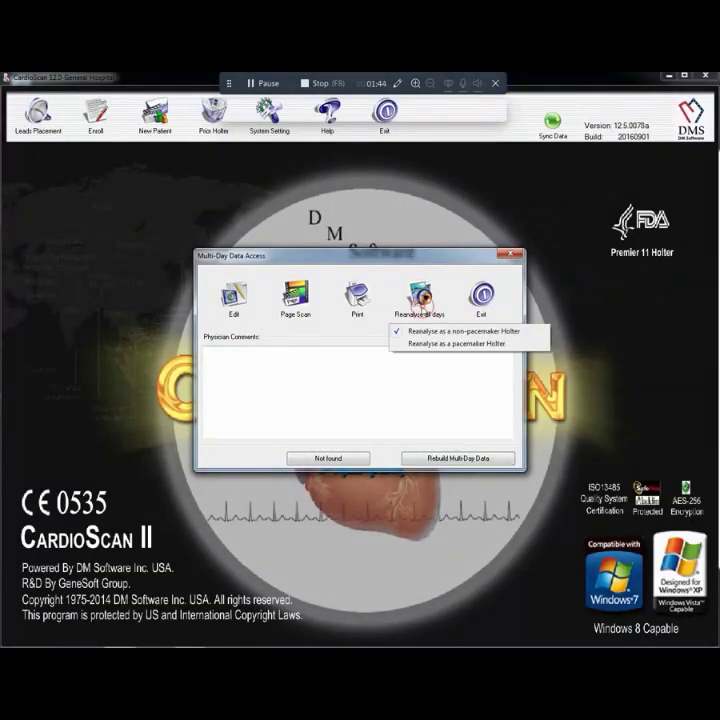
pyautogui.click(465, 333)
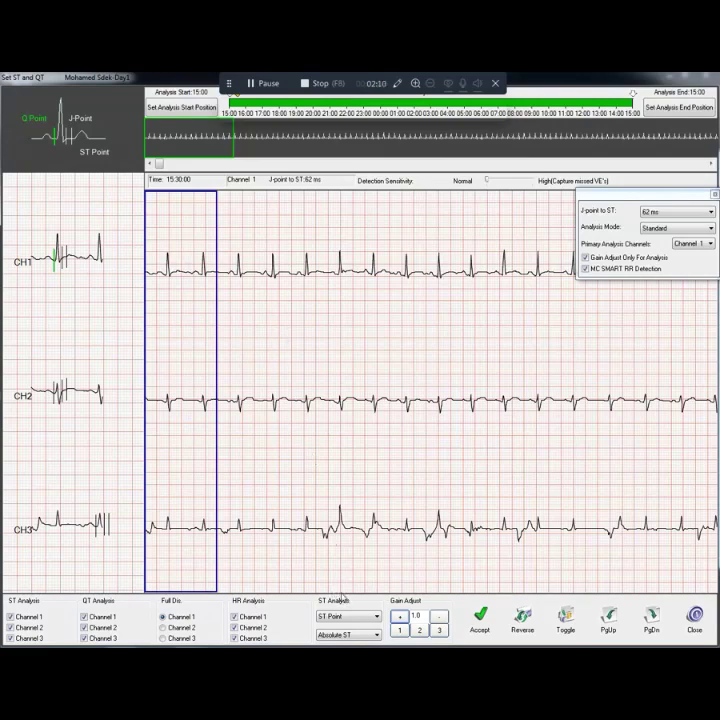
pyautogui.click(481, 616)
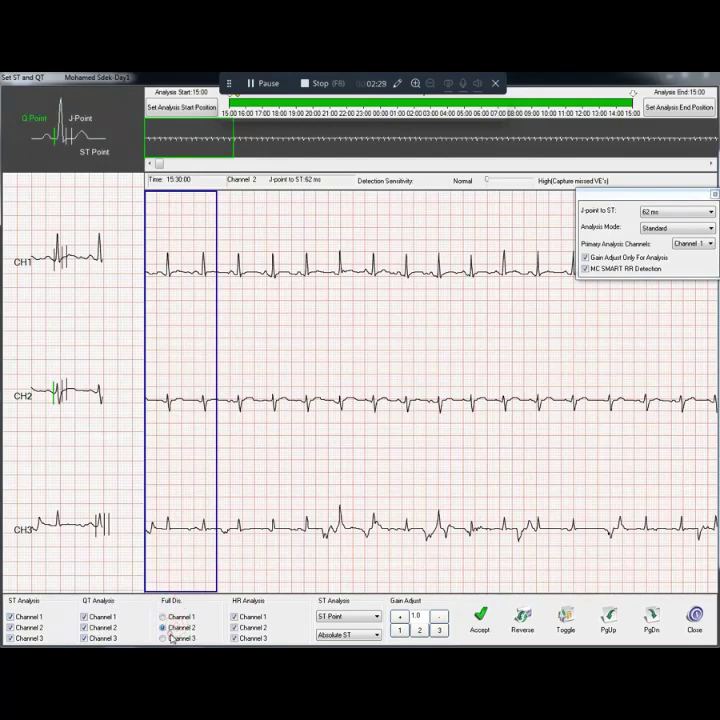
# Compare channels 1 and 2 in the full disclosure display and set it to Channel 2.
pyautogui.click(174, 627)
pyautogui.click(181, 617)
pyautogui.click(170, 627)
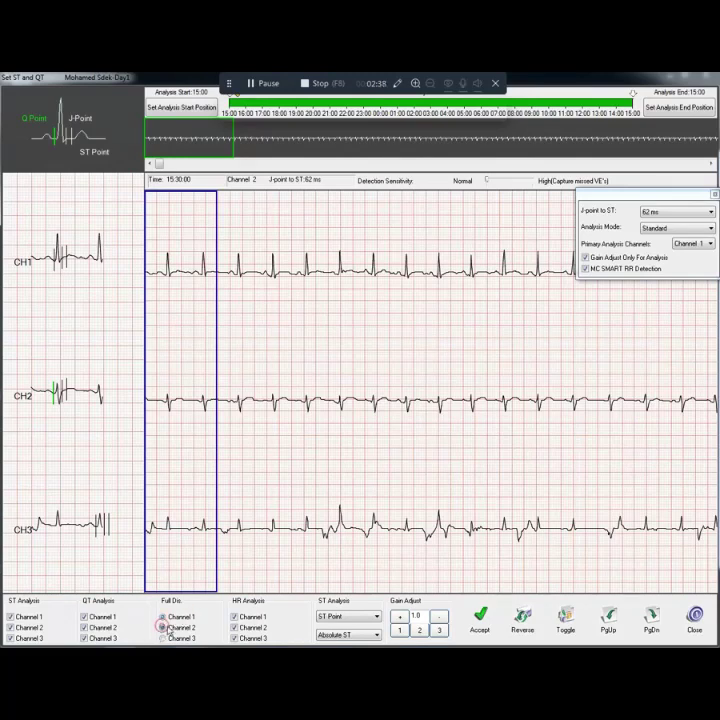
# Review the HR analysis channels and ST analysis choices, keeping Channel 1 enabled, ST Point and Absolute ST.
pyautogui.click(257, 621)
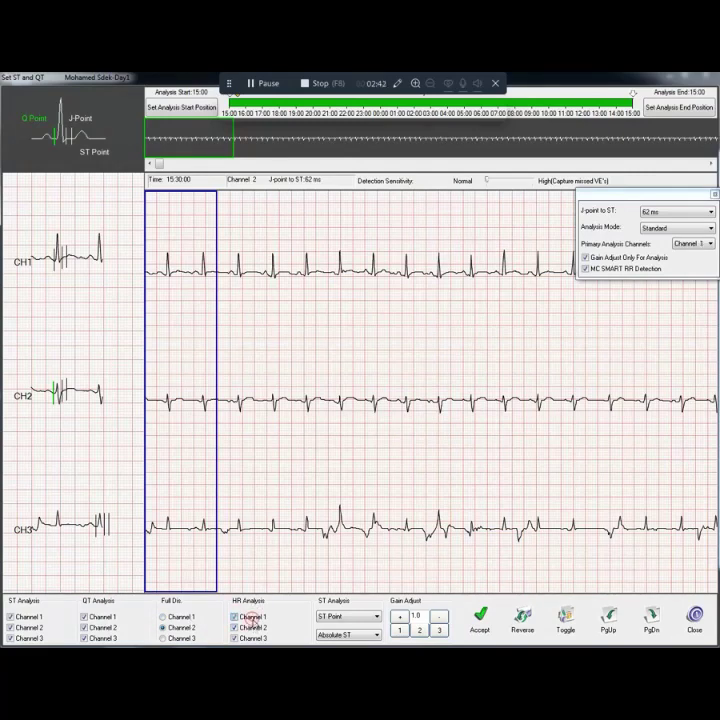
pyautogui.click(251, 617)
pyautogui.click(353, 617)
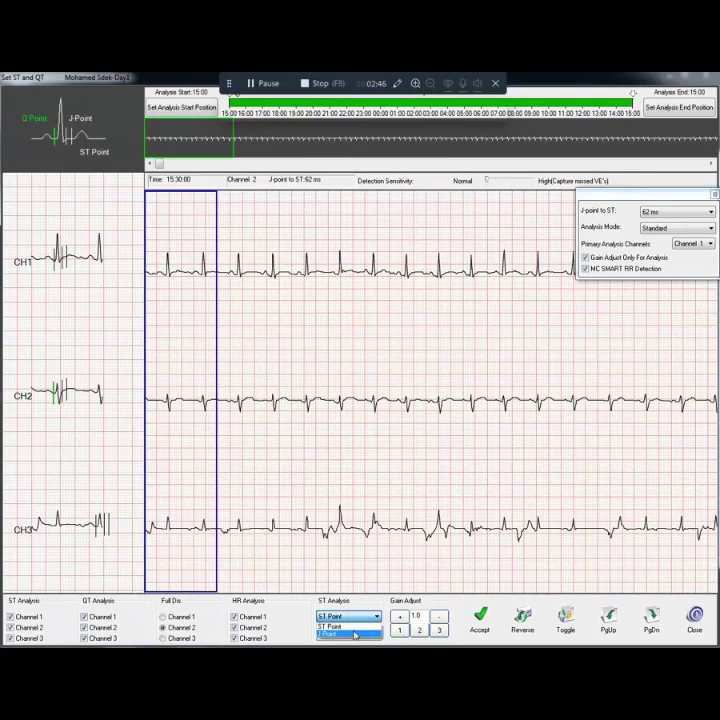
pyautogui.click(352, 632)
pyautogui.click(354, 636)
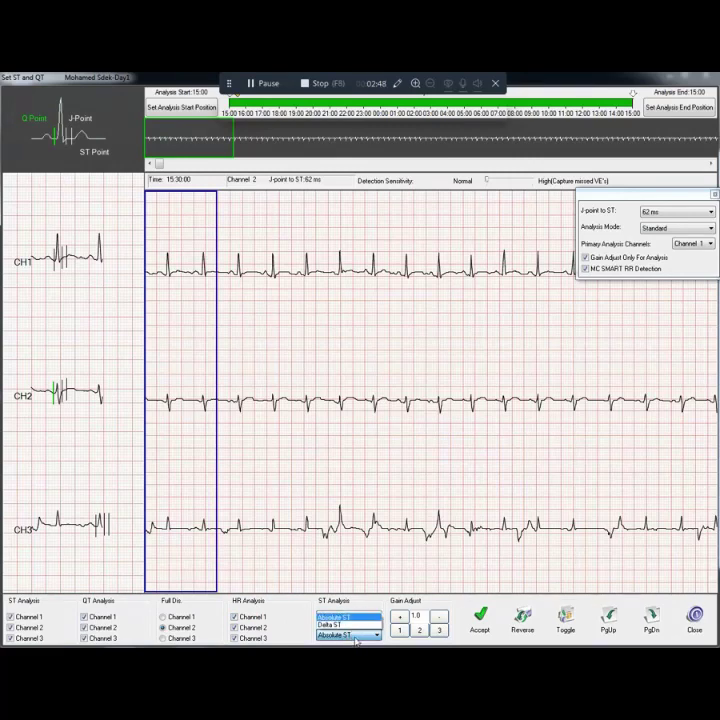
pyautogui.click(378, 625)
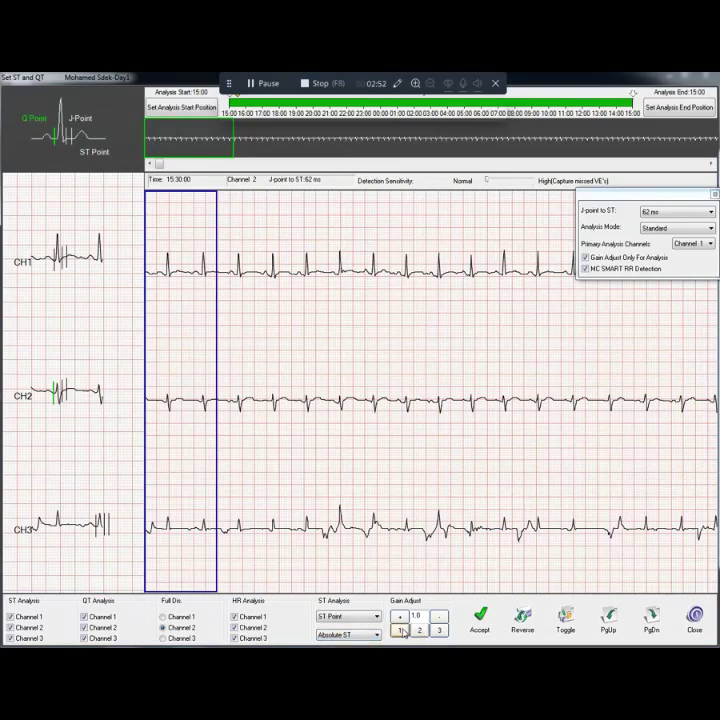
# Try gains of 2.0 and 0.5 on channel 1 and 2.0 on channel 2, and restore both to 1.0.
pyautogui.click(401, 631)
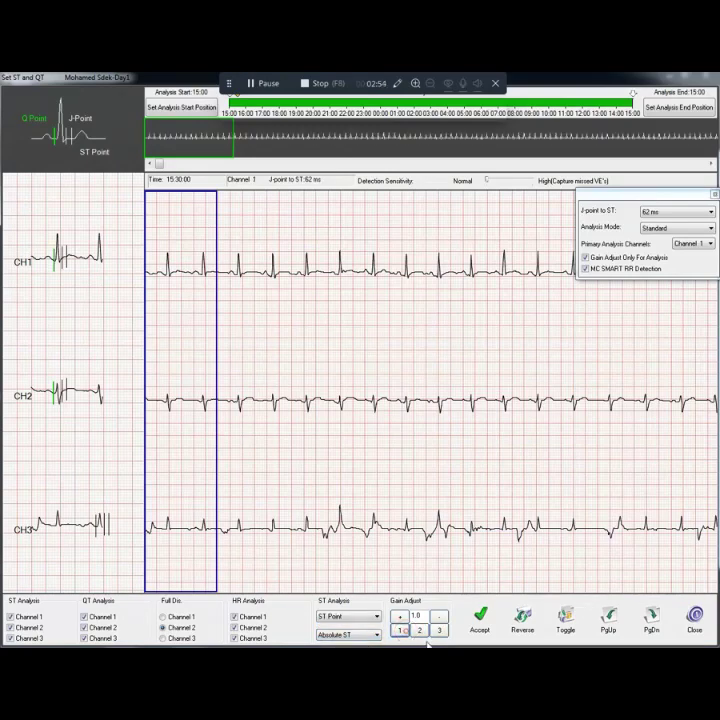
pyautogui.click(401, 617)
pyautogui.click(401, 617)
pyautogui.click(439, 616)
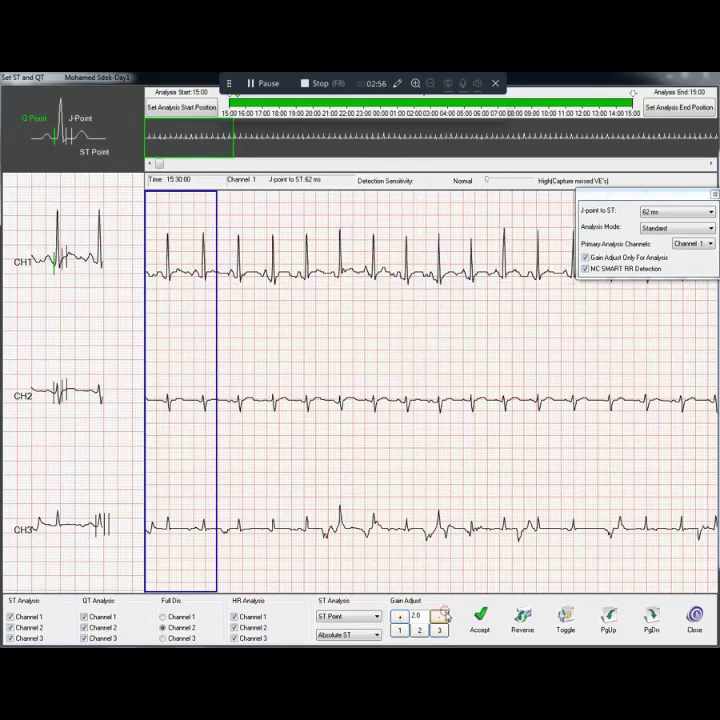
pyautogui.click(439, 616)
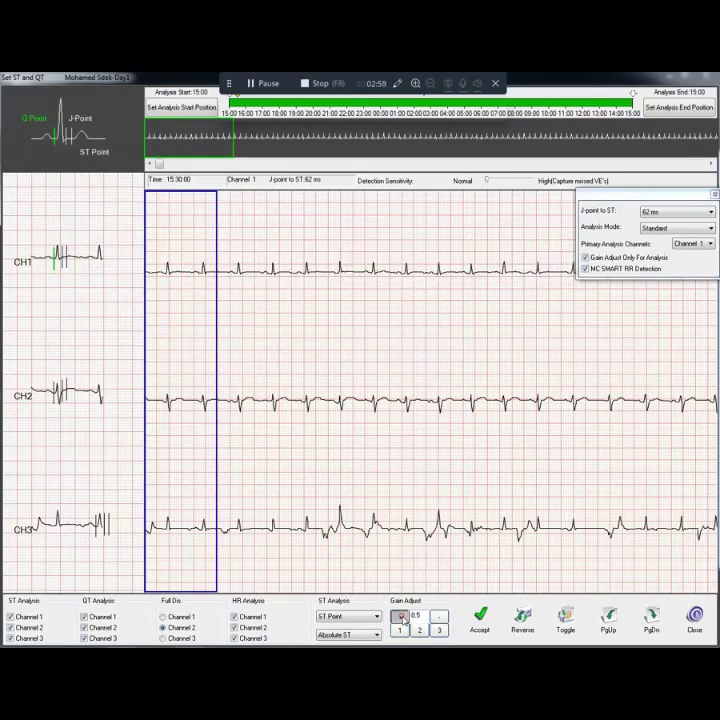
pyautogui.click(418, 630)
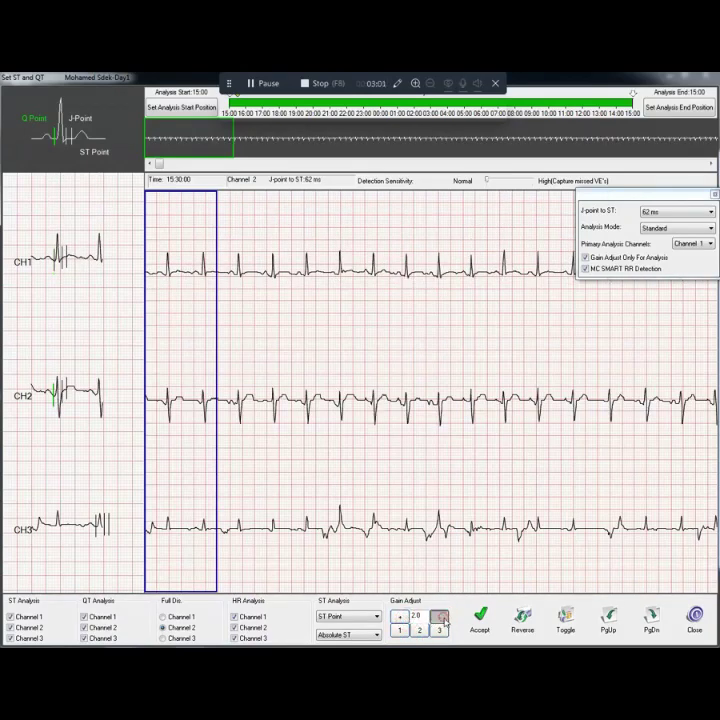
pyautogui.click(440, 630)
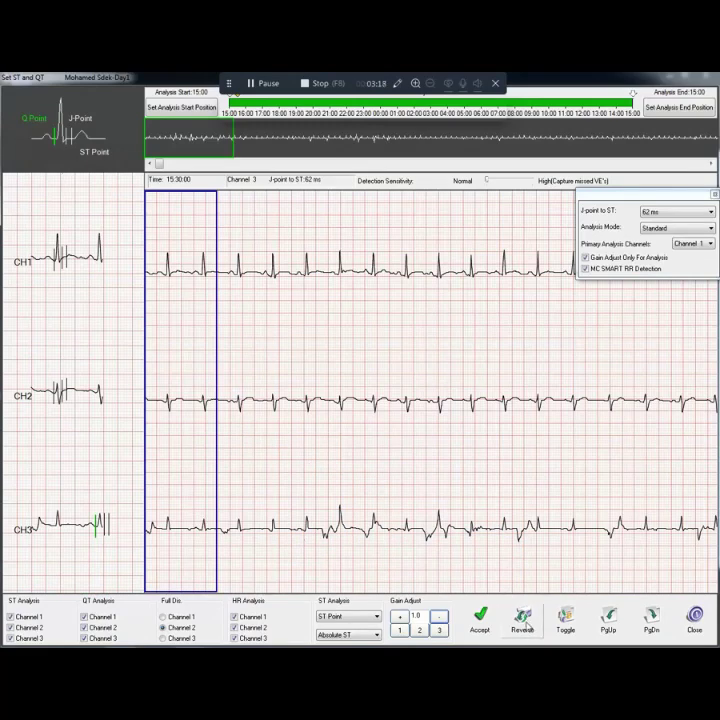
pyautogui.click(421, 631)
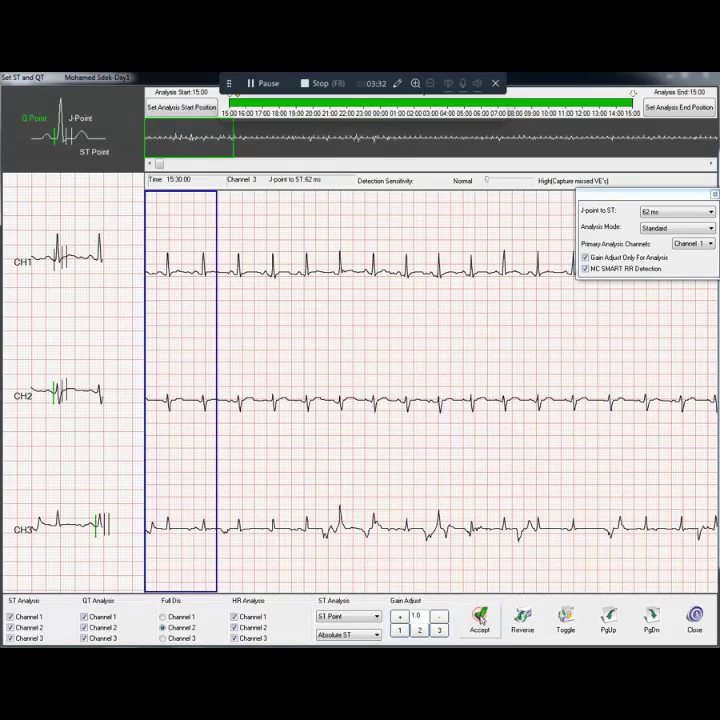
# Accept the ST and QT settings and open the VE template in the beat editor.
pyautogui.click(481, 620)
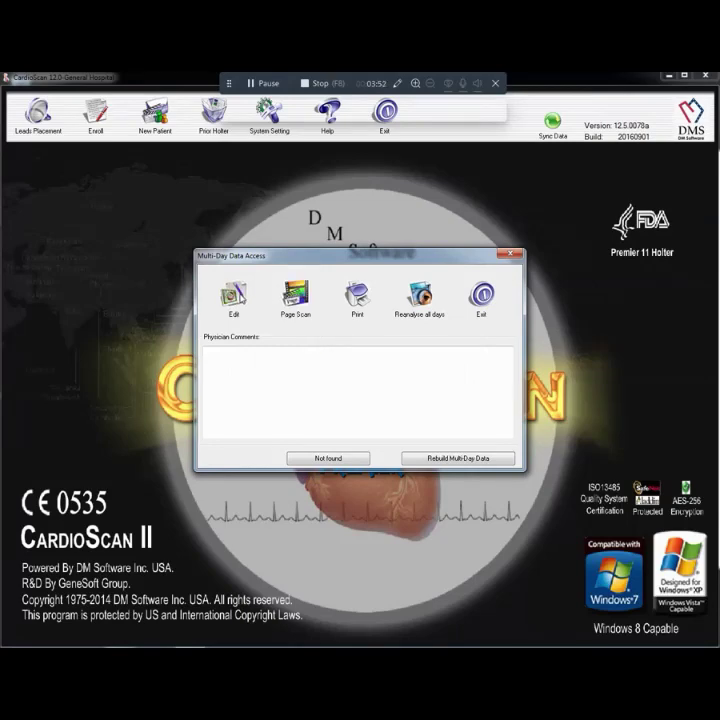
pyautogui.click(236, 292)
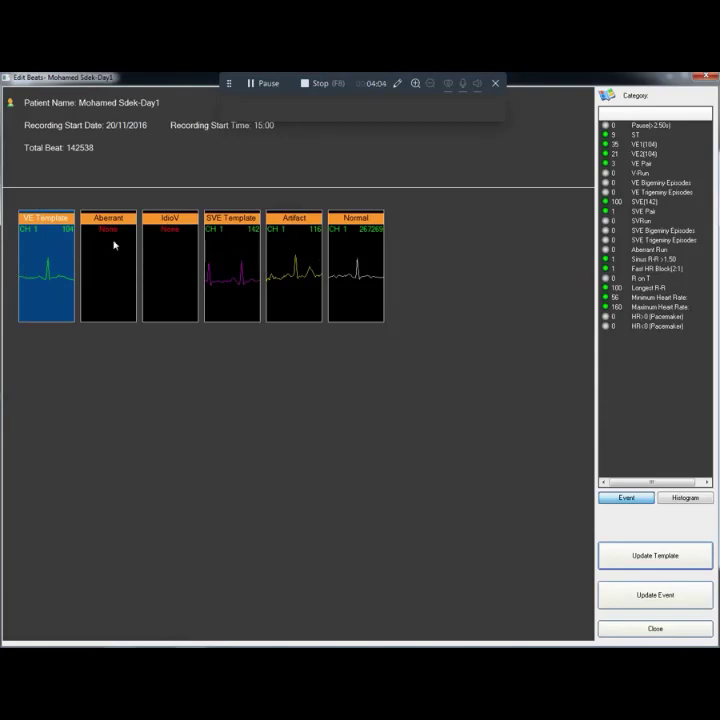
pyautogui.doubleClick(62, 270)
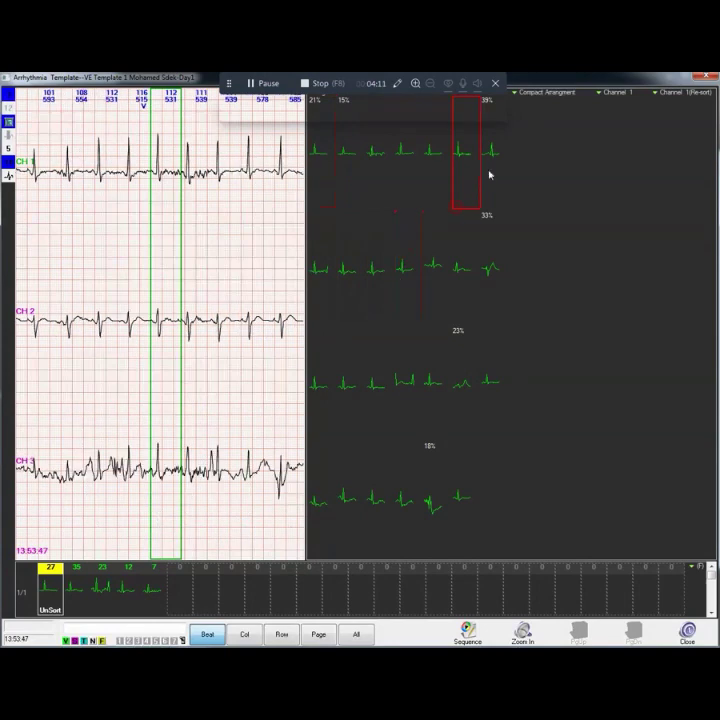
# Relabel the first beat as SVE and the six beats in columns two to four of the upper two rows as IdioV.
pyautogui.rightClick(323, 171)
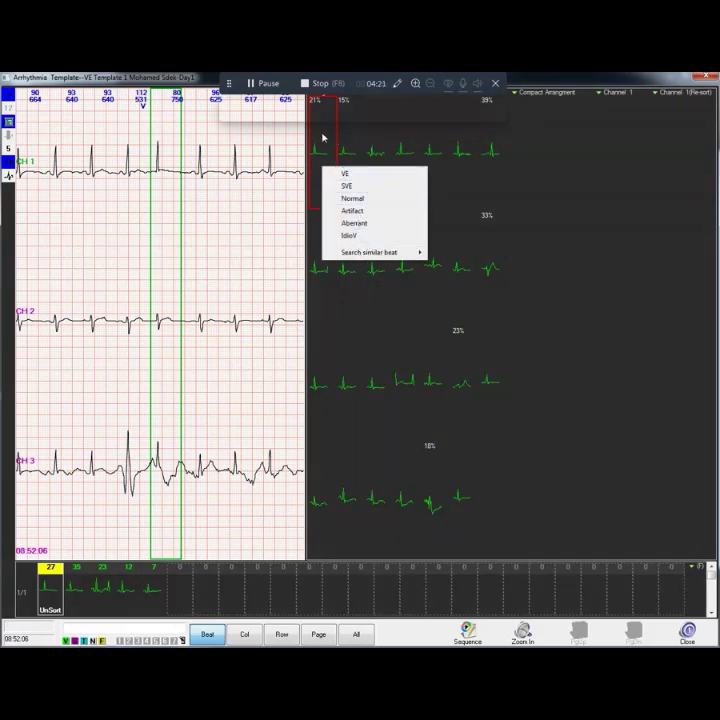
pyautogui.click(366, 187)
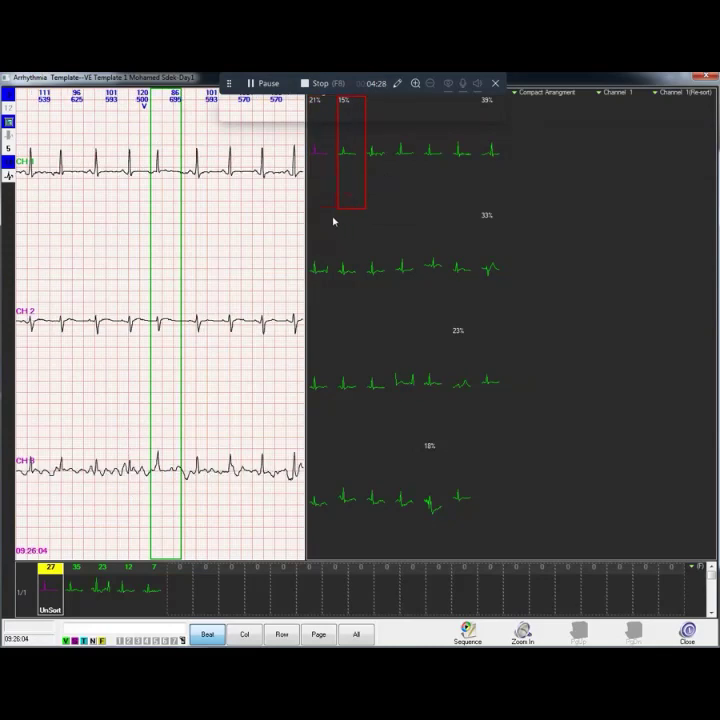
pyautogui.moveTo(401, 170); pyautogui.dragTo(406, 279)
pyautogui.rightClick(381, 252)
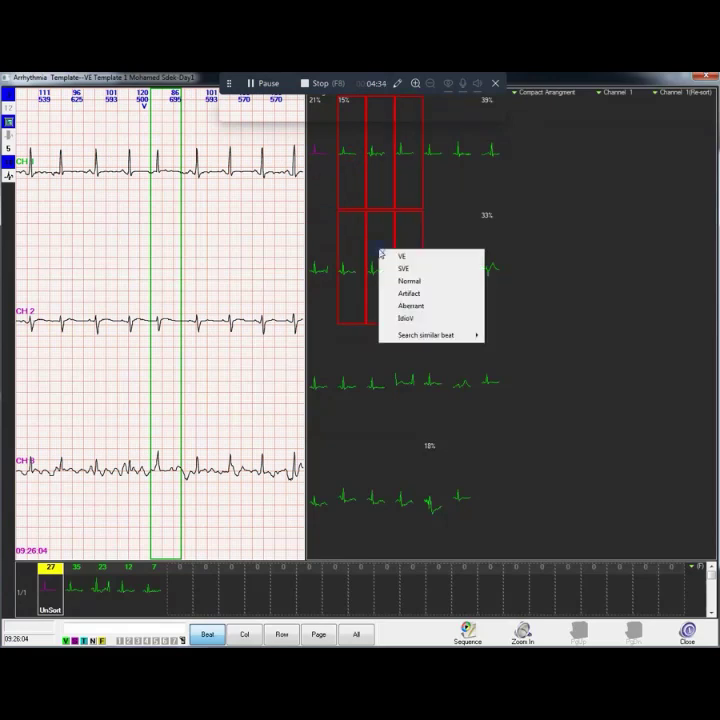
pyautogui.click(411, 320)
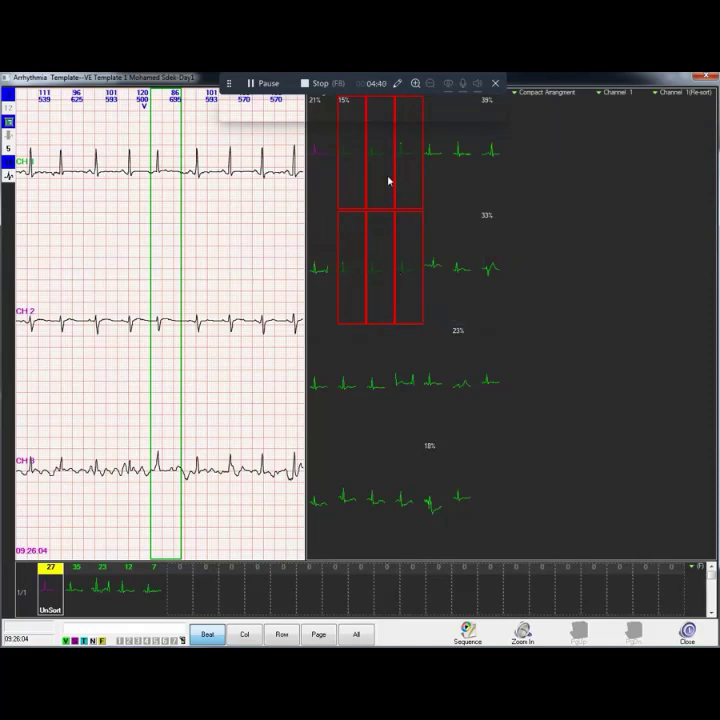
# Inspect a beat in the third row and open the full ECG strip for the fourth beat in the second row.
pyautogui.click(458, 366)
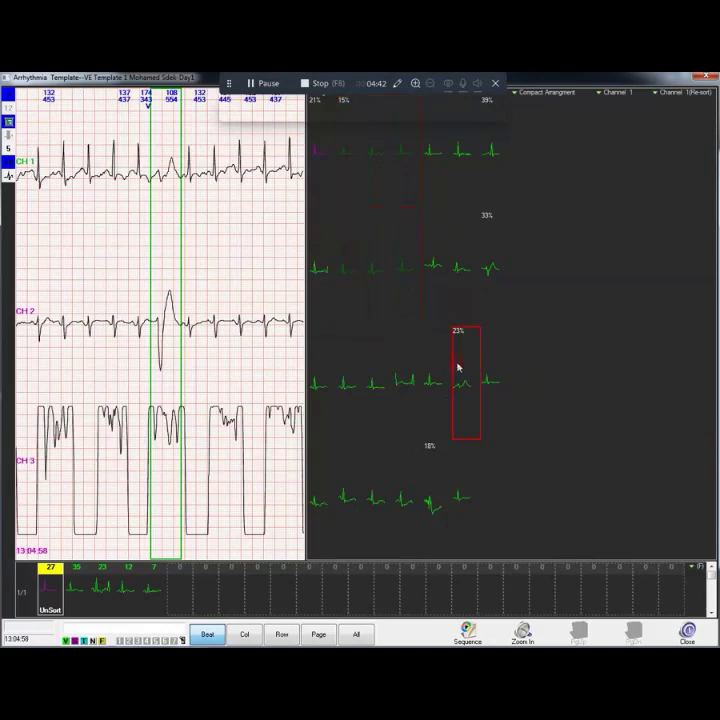
pyautogui.click(393, 270)
pyautogui.doubleClick(404, 272)
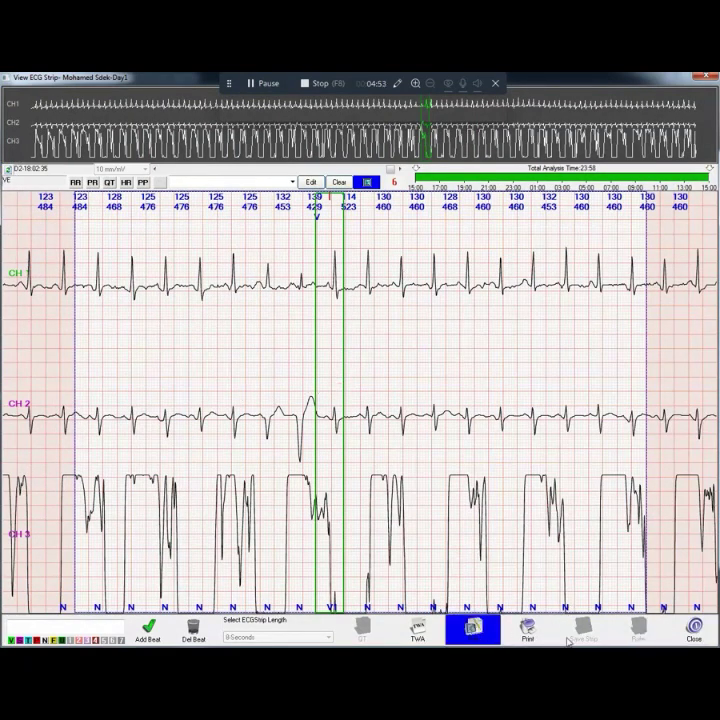
# Close the ECG strip, inspect the third beat in the third row, and close the VE template.
pyautogui.click(704, 623)
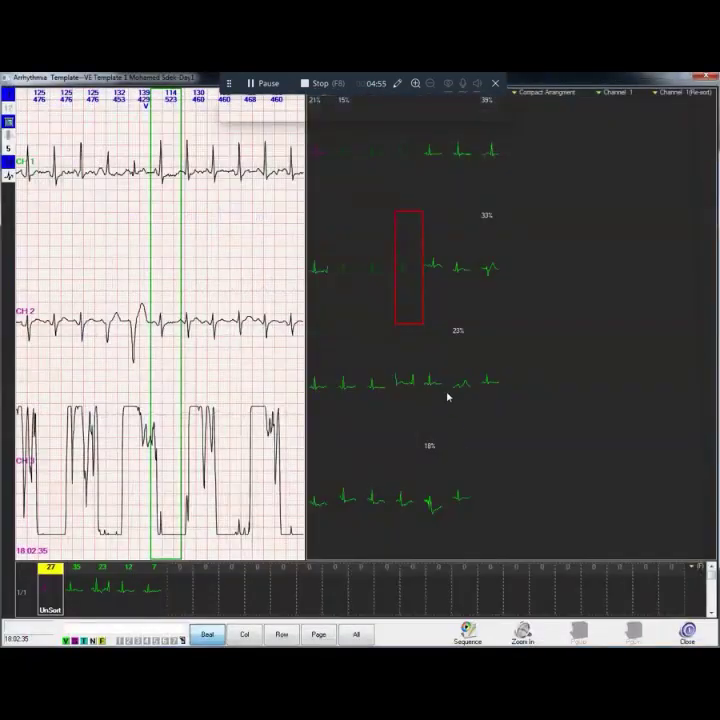
pyautogui.click(373, 382)
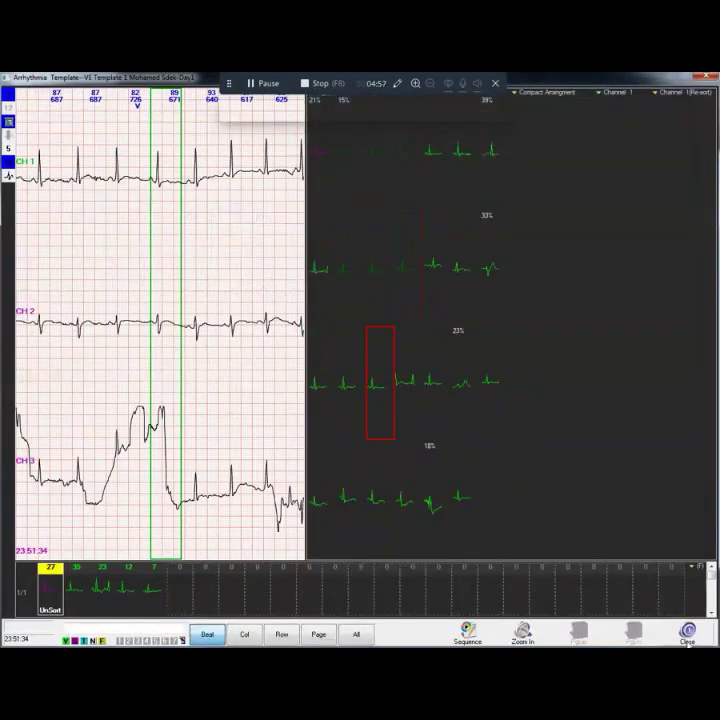
pyautogui.click(687, 633)
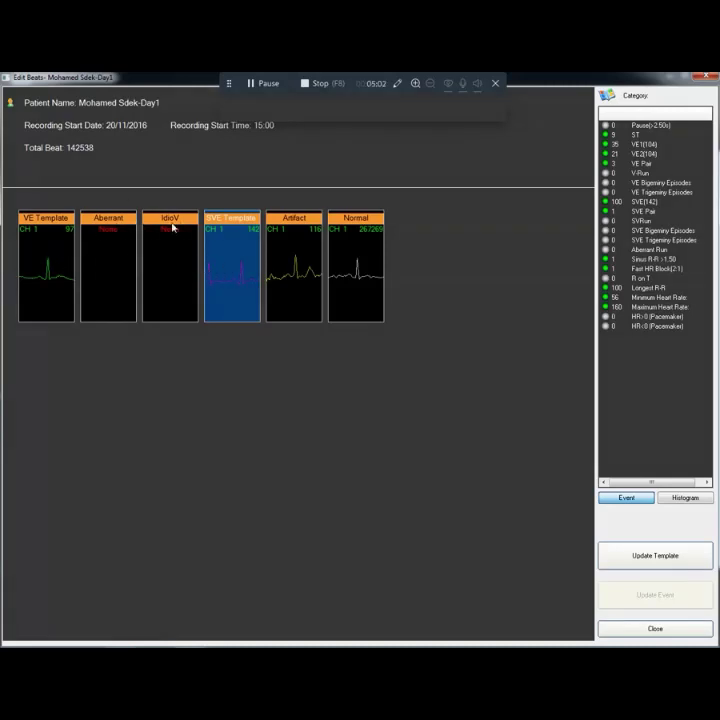
# Open the SVE template and inspect the third-column beats in its third and second rows.
pyautogui.doubleClick(238, 270)
pyautogui.click(437, 373)
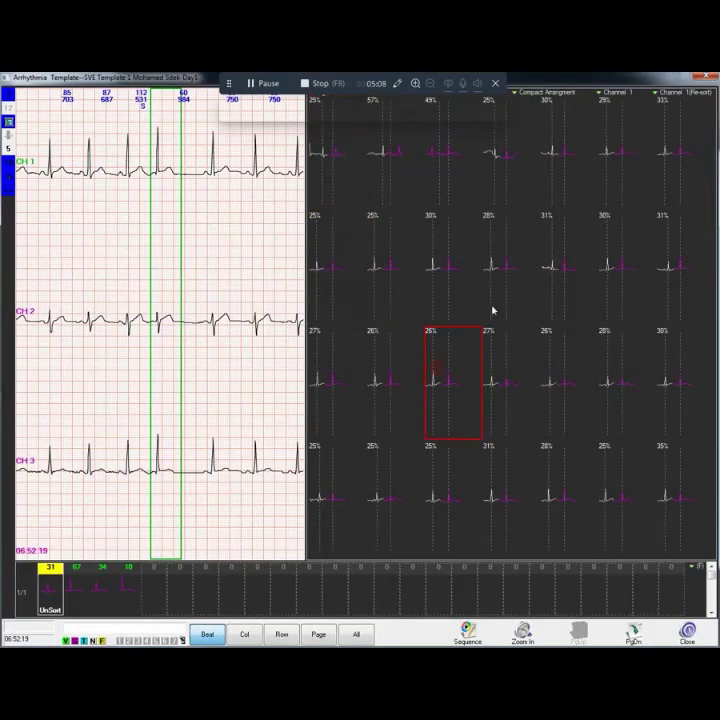
pyautogui.click(478, 261)
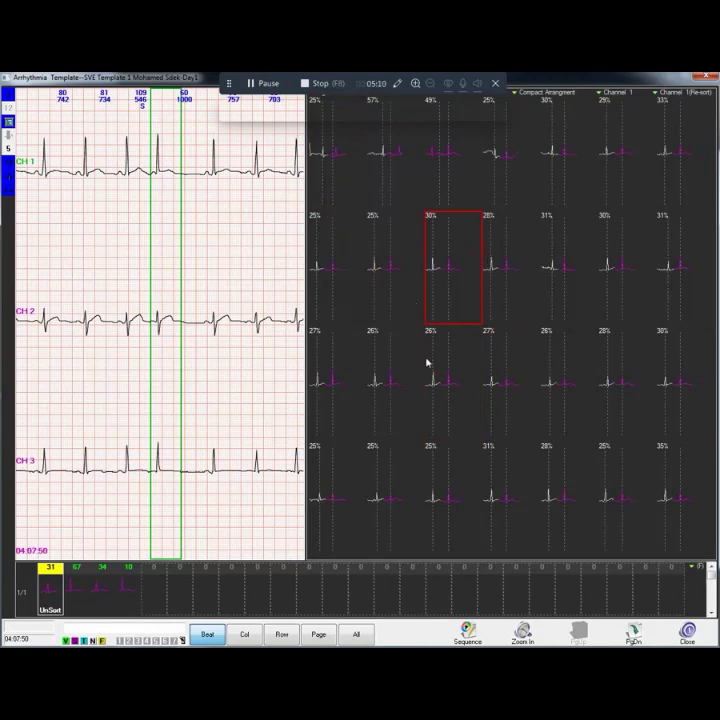
# Examine the unsorted group and the three sorted beat groups of the SVE template, ending on the last group.
pyautogui.click(57, 583)
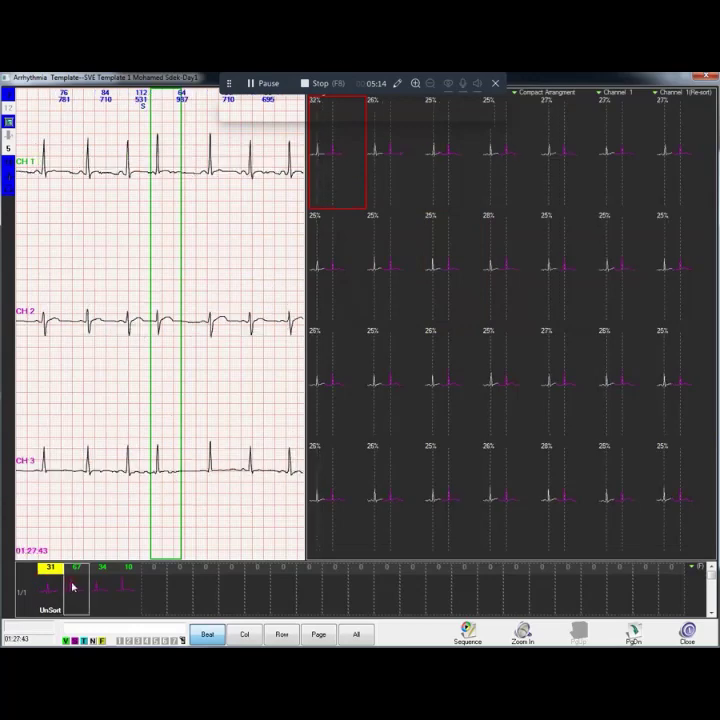
pyautogui.click(105, 582)
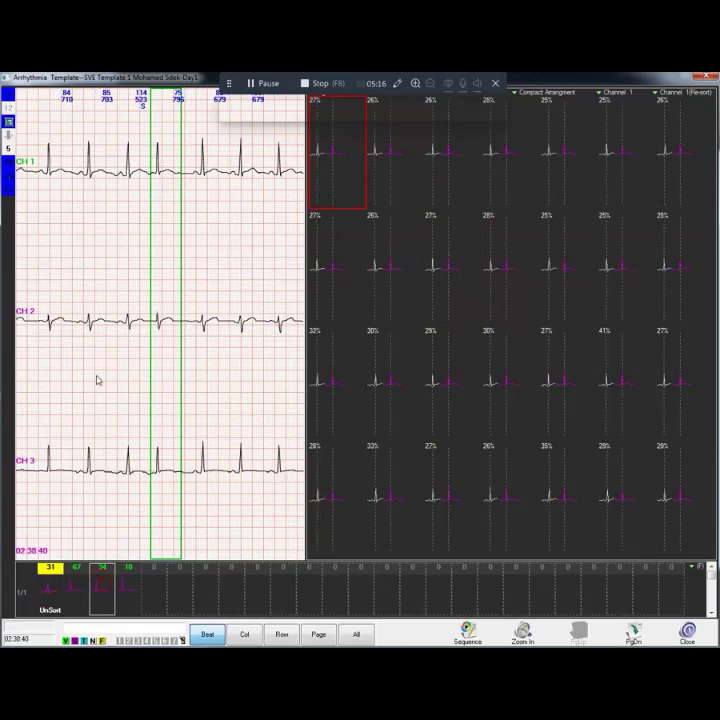
pyautogui.click(128, 588)
pyautogui.click(96, 596)
pyautogui.click(80, 598)
pyautogui.click(57, 598)
pyautogui.click(80, 595)
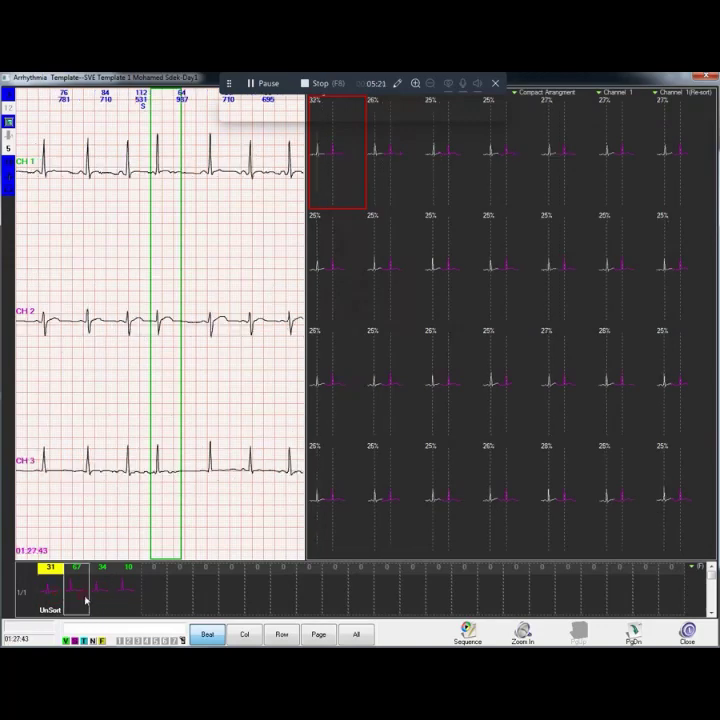
pyautogui.click(103, 596)
pyautogui.click(121, 600)
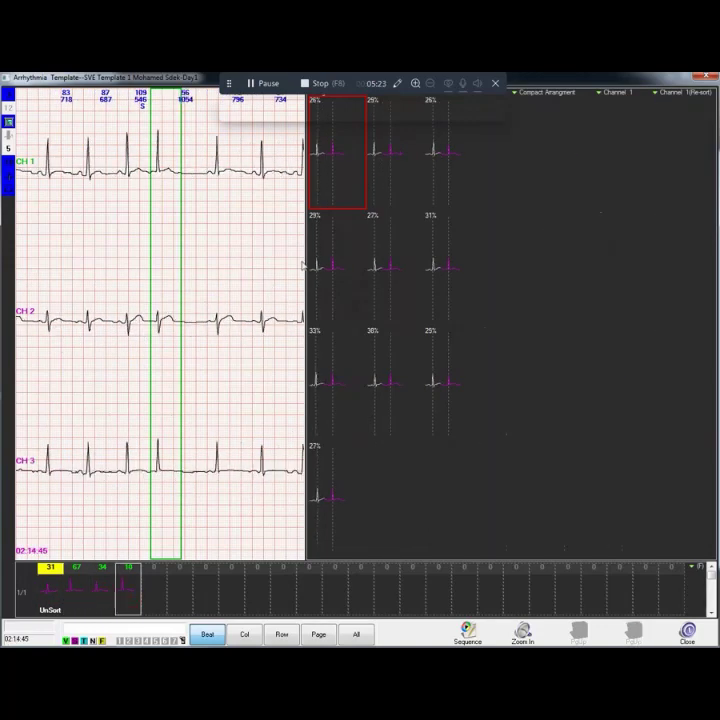
# Inspect the second-column beats in the upper two rows of the last SVE group and close the template.
pyautogui.click(380, 205)
pyautogui.click(381, 320)
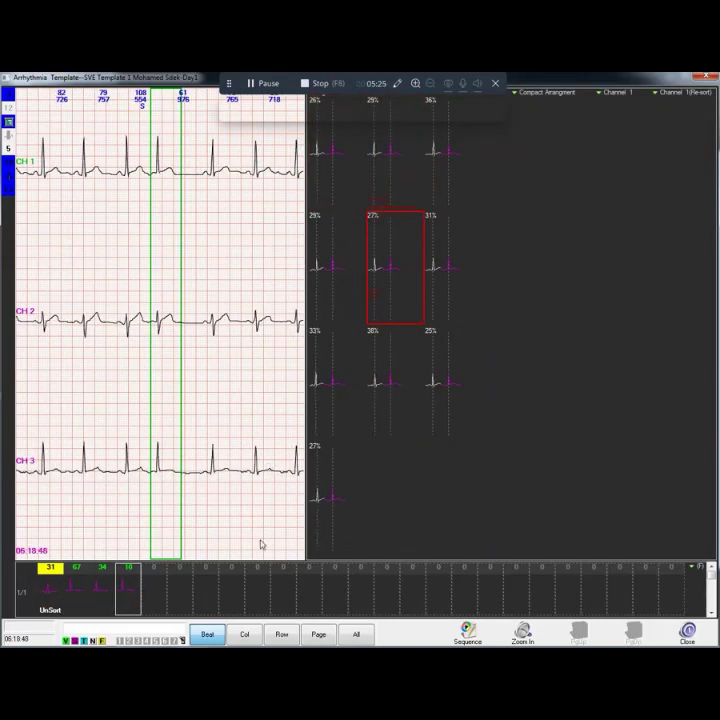
pyautogui.click(684, 629)
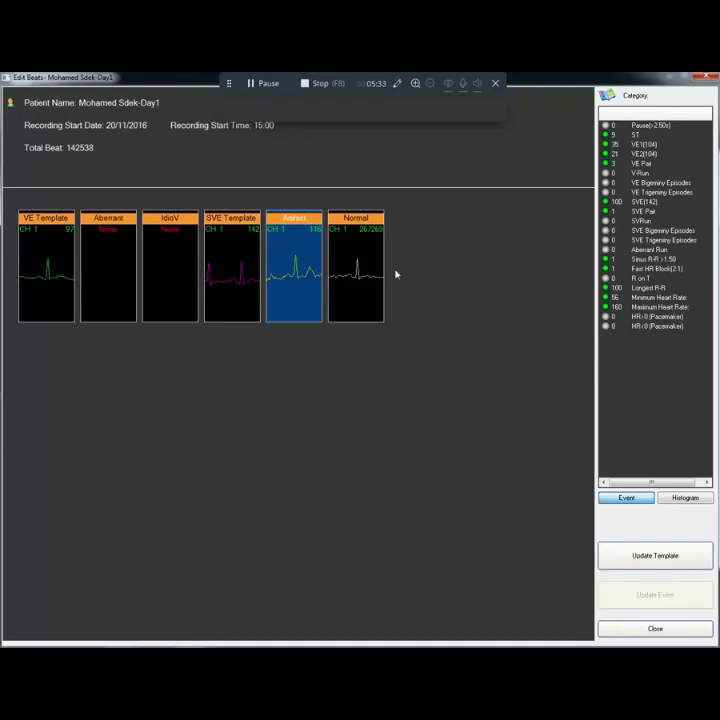
# Select the Normal template and open the ST event list from the event categories.
pyautogui.press('Right')
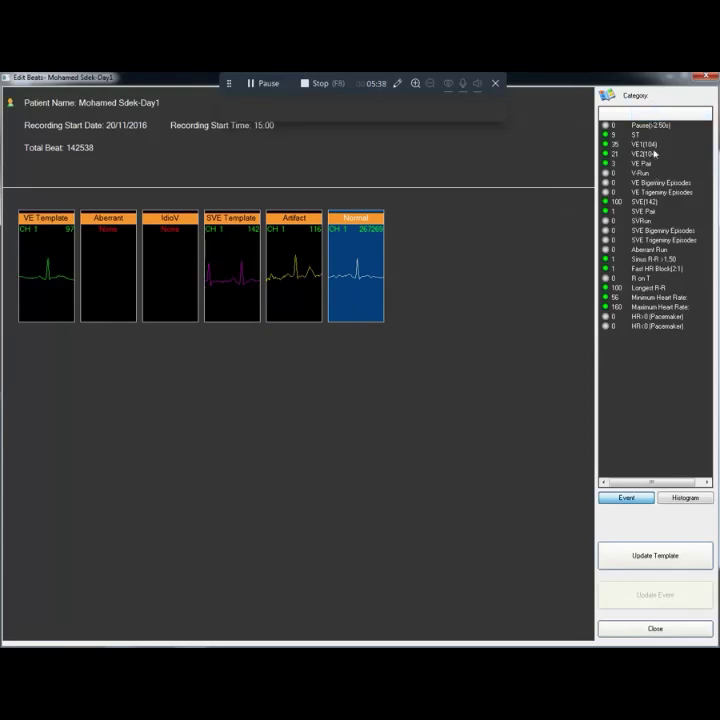
pyautogui.click(636, 137)
pyautogui.press('Up')
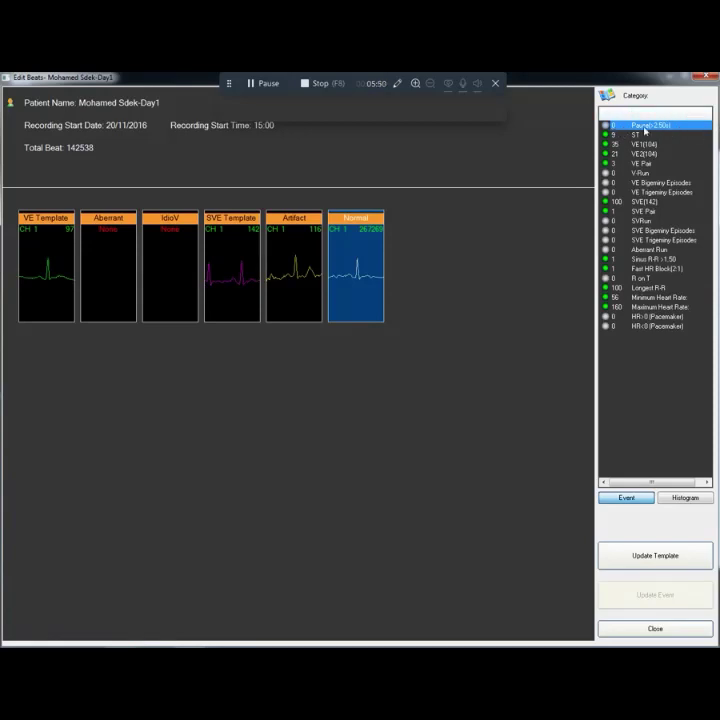
pyautogui.click(637, 135)
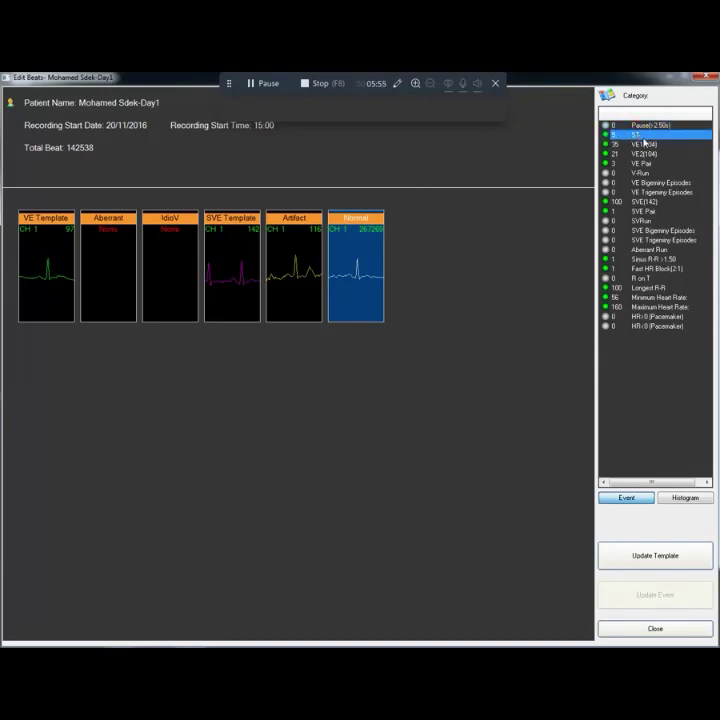
pyautogui.doubleClick(648, 136)
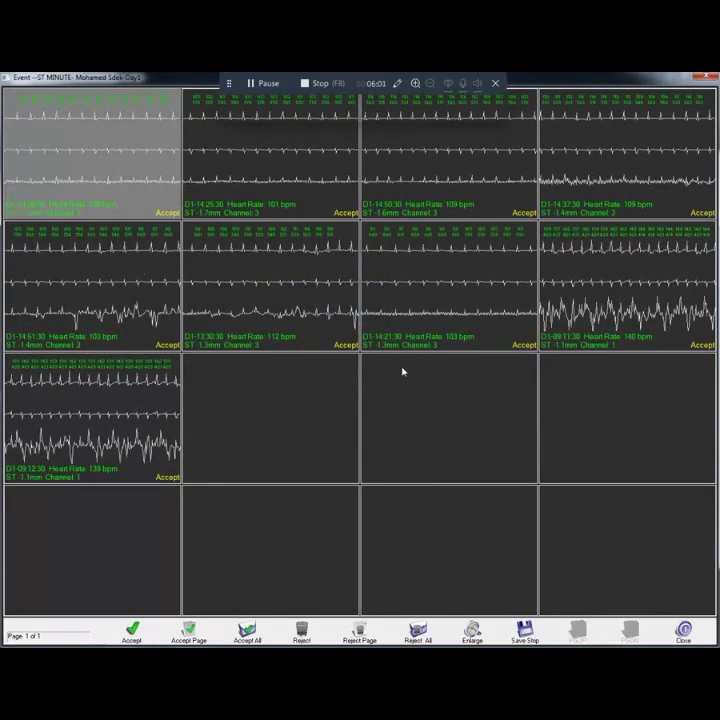
# Try accepting the first ST strip, rejecting the second, and rejecting the whole page, and set the whole page back to Accept.
pyautogui.click(215, 214)
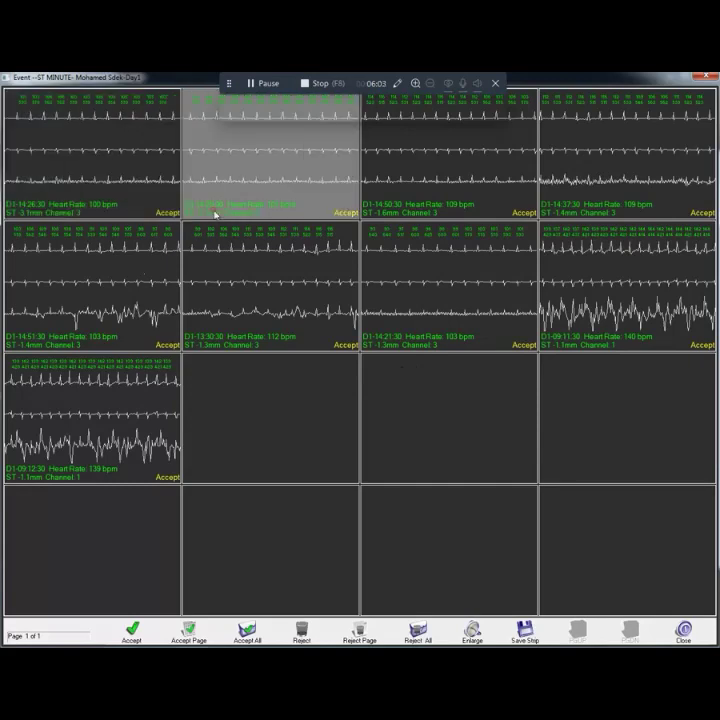
pyautogui.click(148, 199)
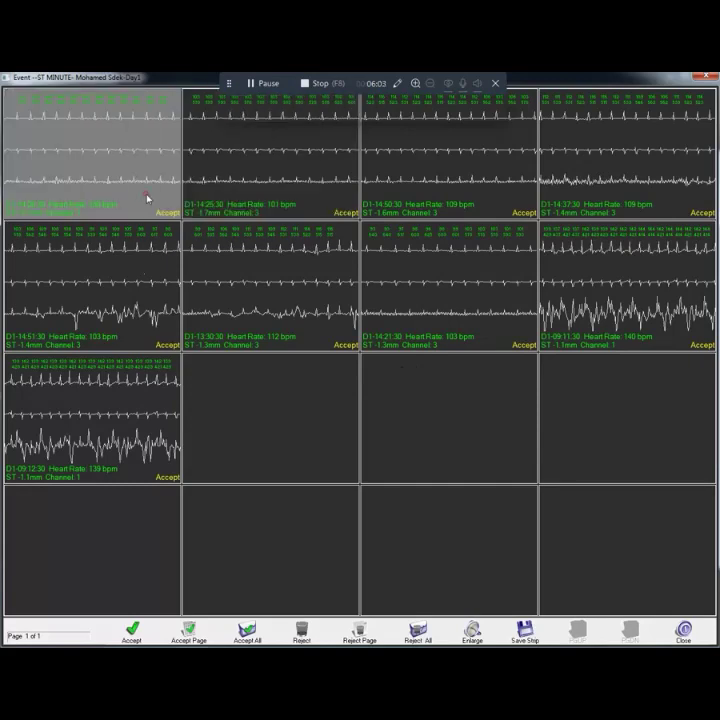
pyautogui.click(135, 632)
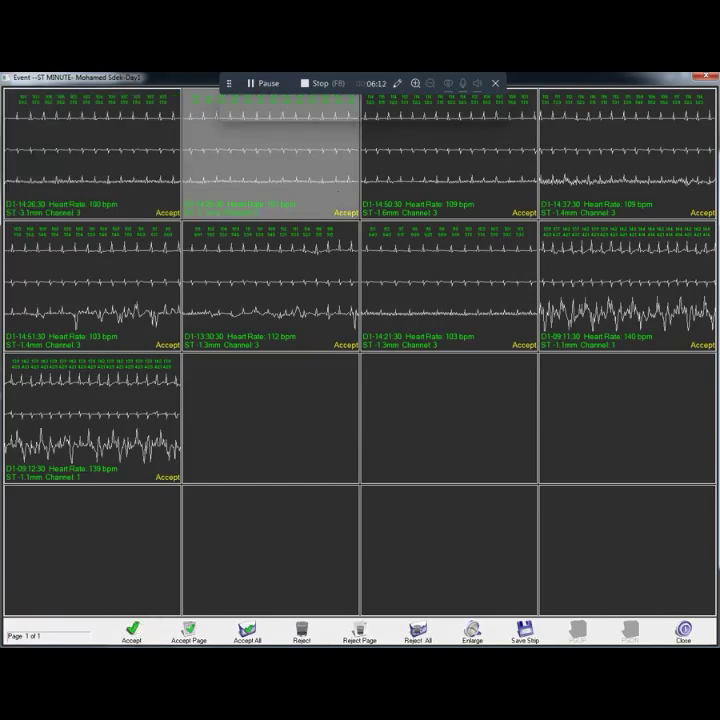
pyautogui.press('r')
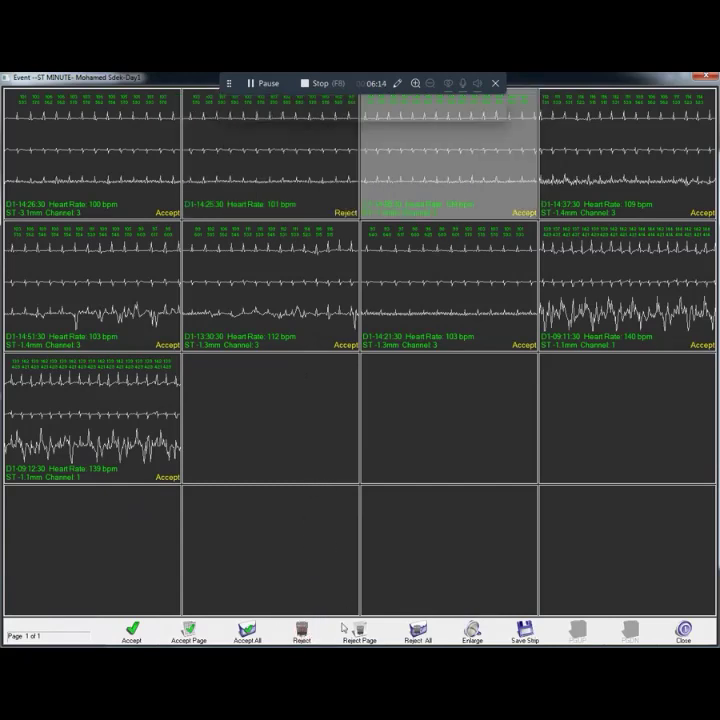
pyautogui.click(345, 628)
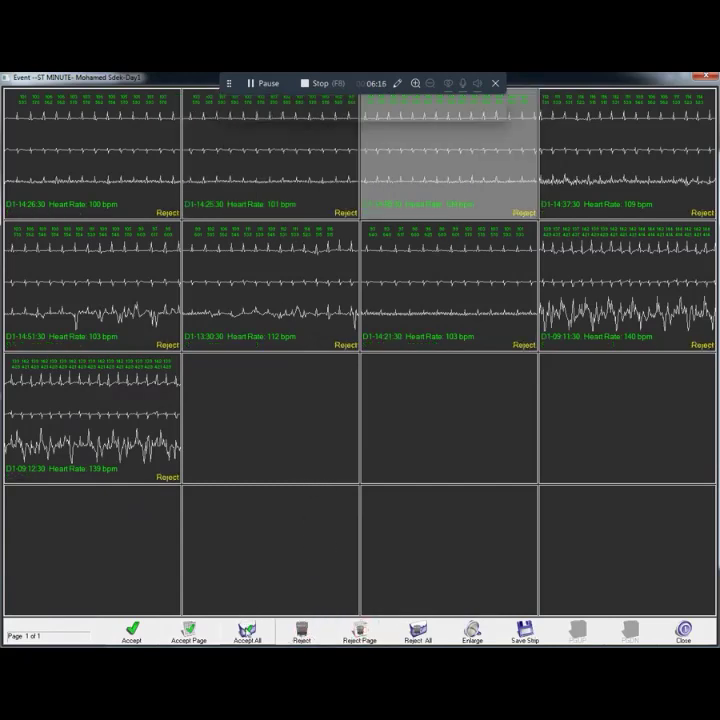
pyautogui.click(204, 633)
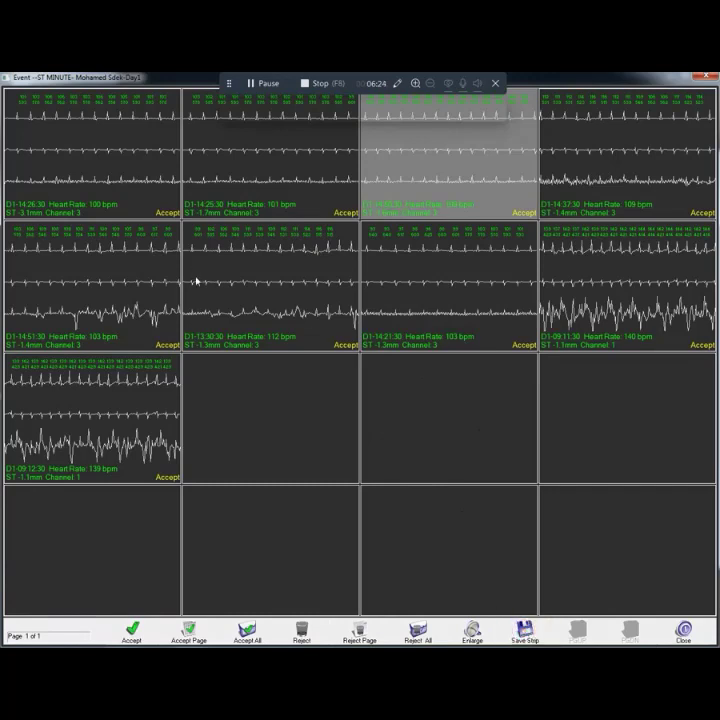
# Review several ST strips, inspect the D1-14:51:30 event in the full ECG view, and close the ST event list.
pyautogui.click(458, 168)
pyautogui.click(92, 281)
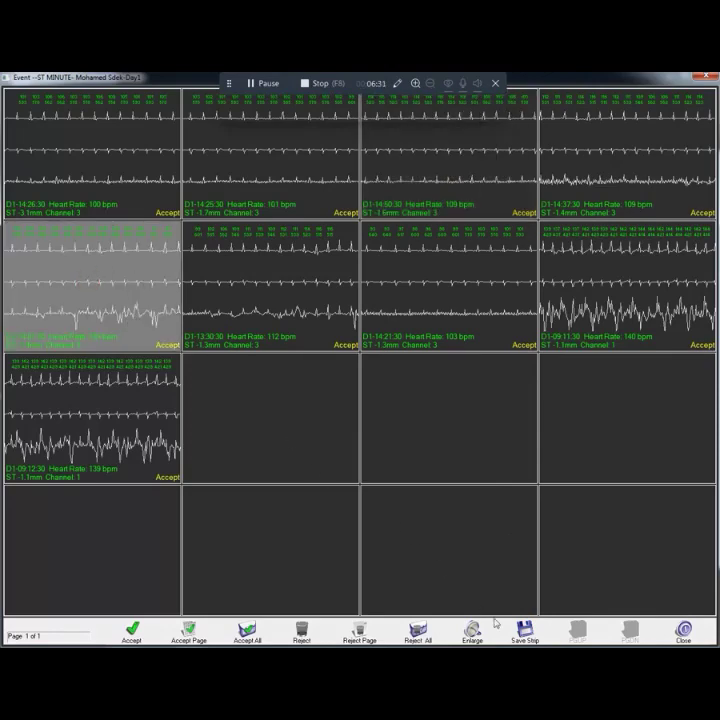
pyautogui.click(213, 290)
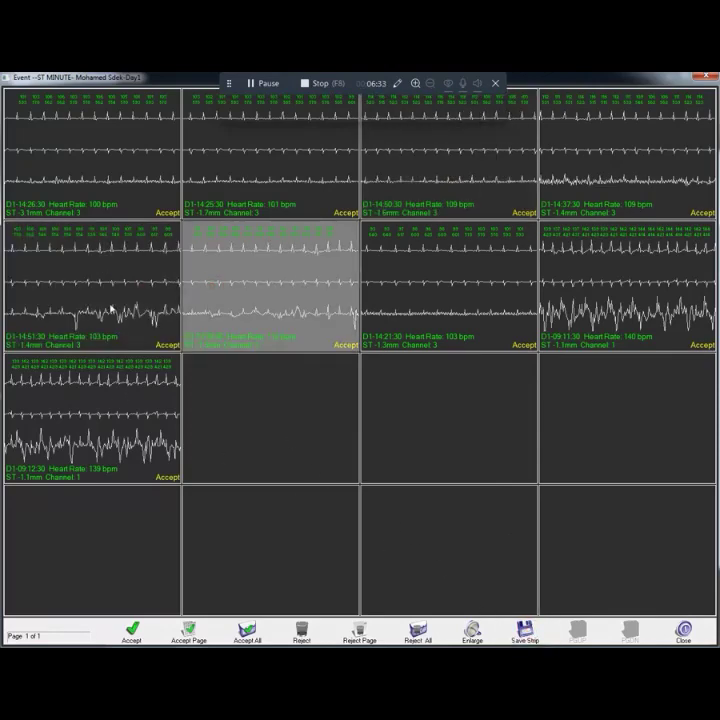
pyautogui.doubleClick(116, 293)
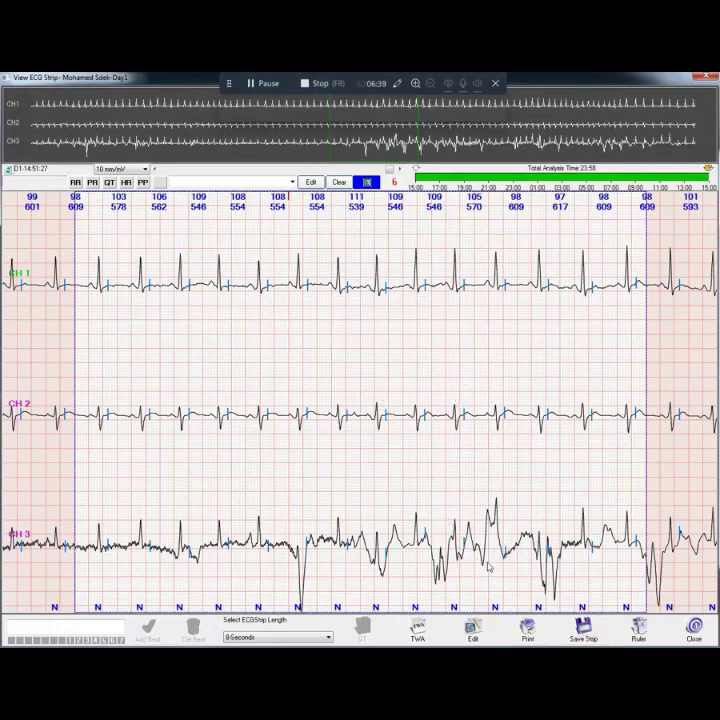
pyautogui.click(686, 630)
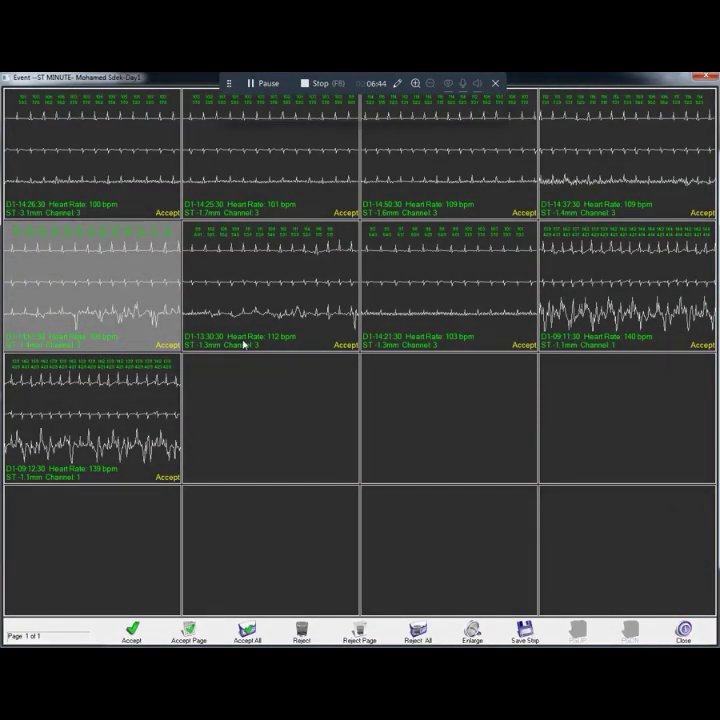
pyautogui.click(476, 342)
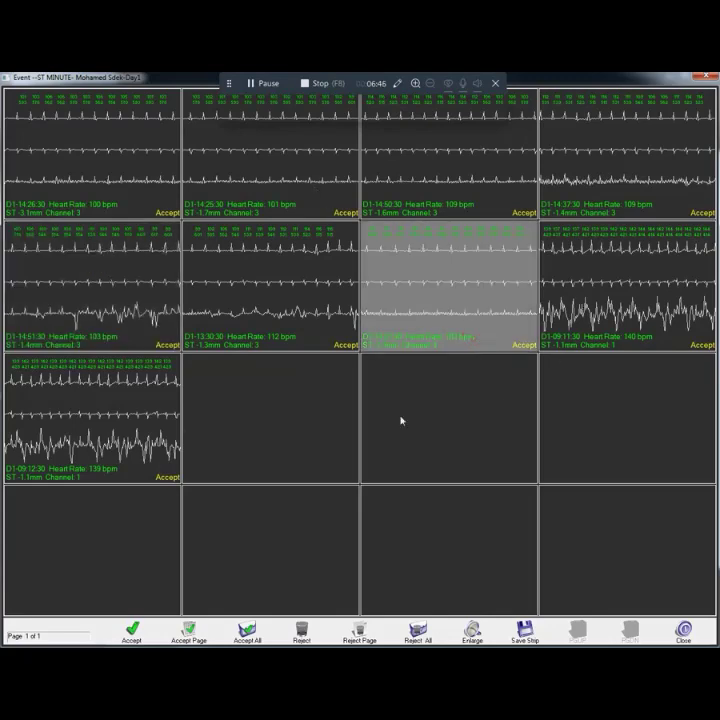
pyautogui.click(684, 630)
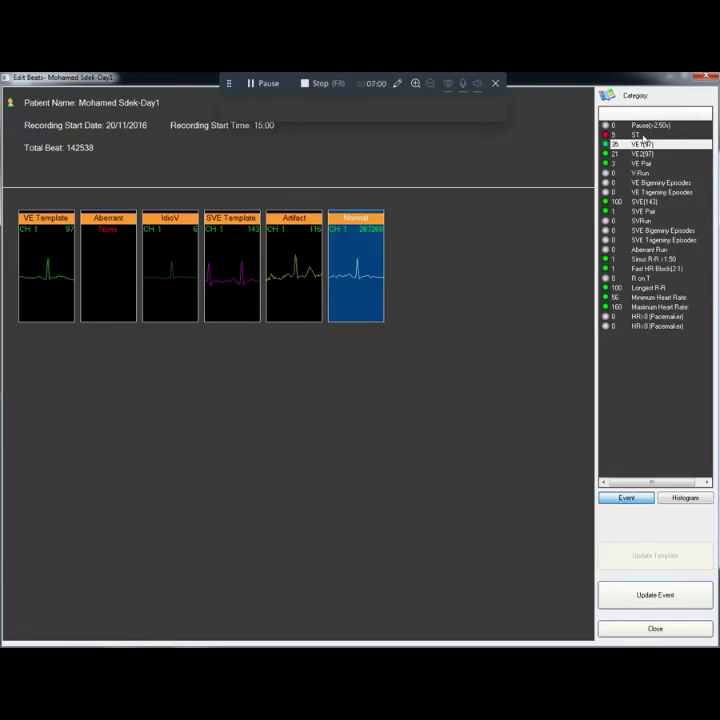
# Open the VE1 event list, look at its second page, return to the first, and close the list.
pyautogui.doubleClick(648, 145)
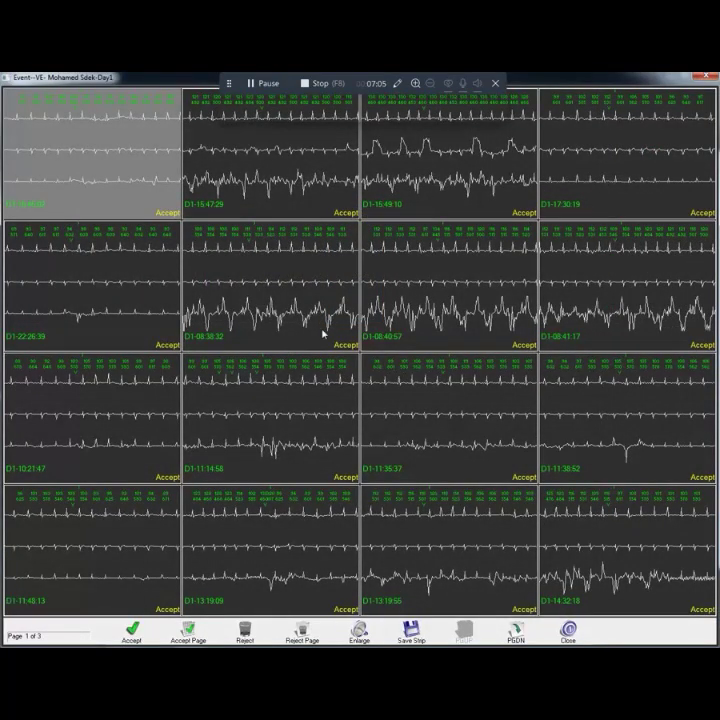
pyautogui.press('pagedown')
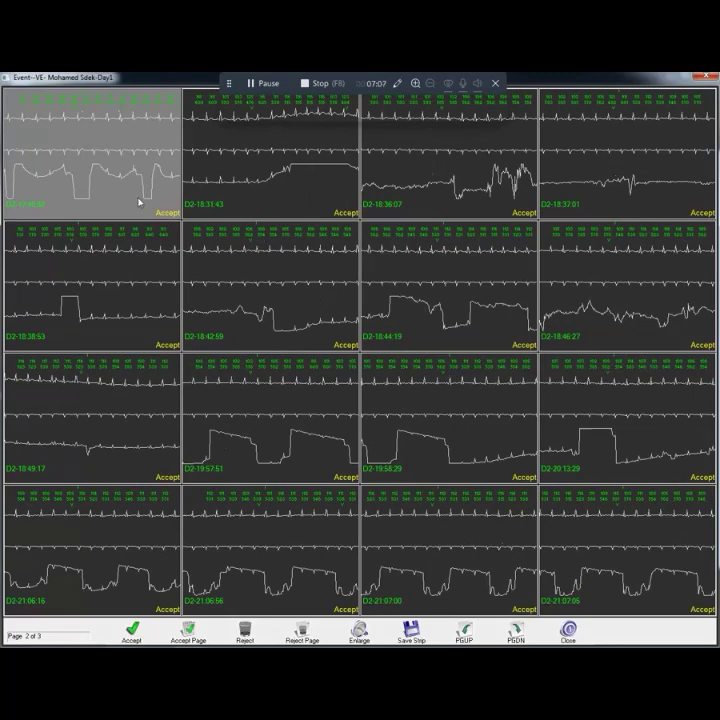
pyautogui.press('pageup')
pyautogui.click(708, 78)
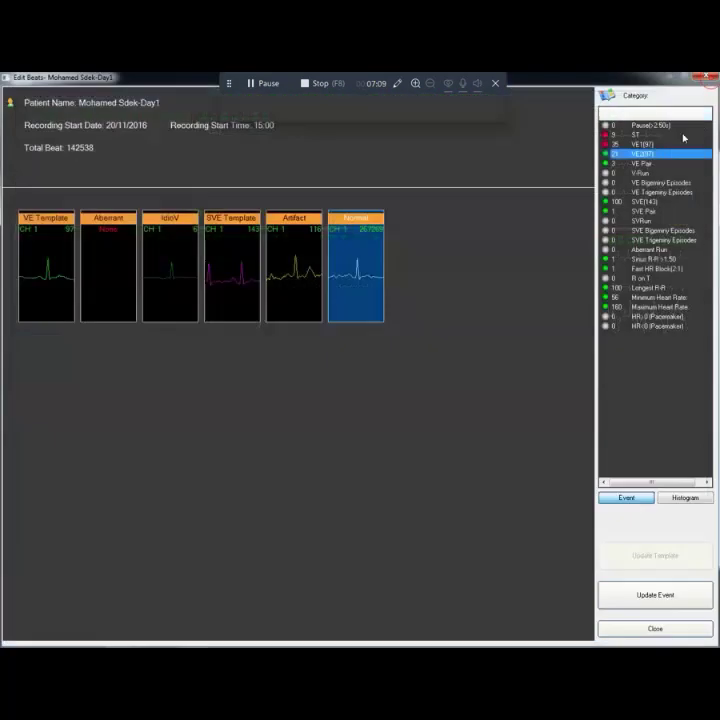
# Reopen the VE1 event list and review all three pages of strips, returning to the first page.
pyautogui.click(648, 145)
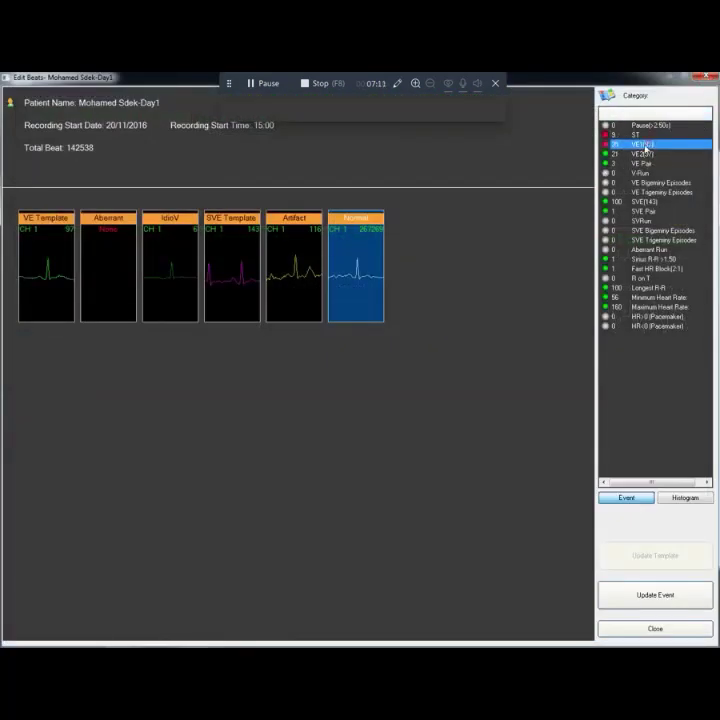
pyautogui.doubleClick(614, 145)
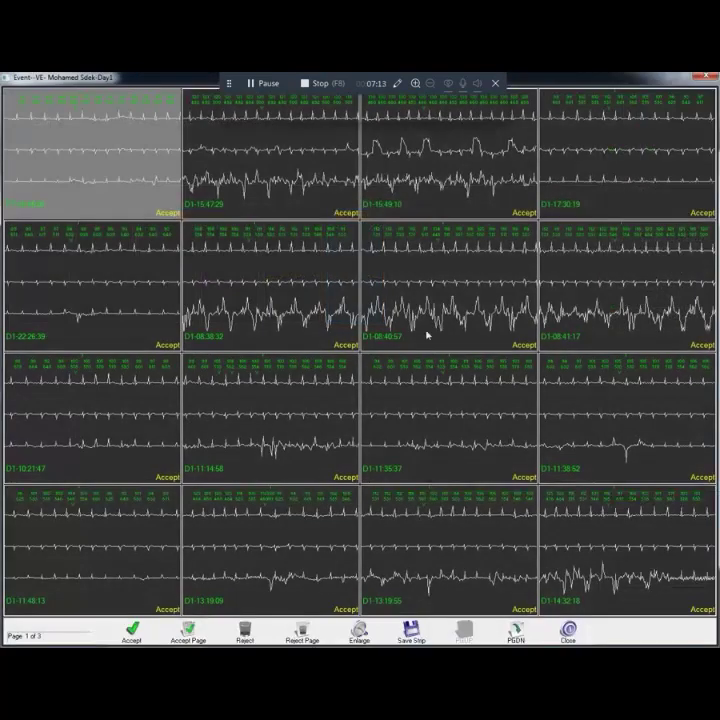
pyautogui.click(519, 626)
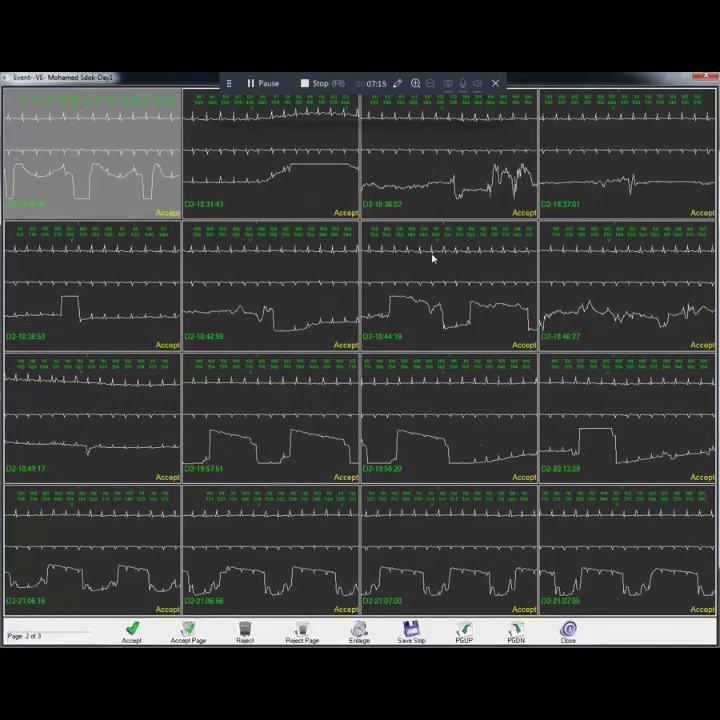
pyautogui.click(516, 630)
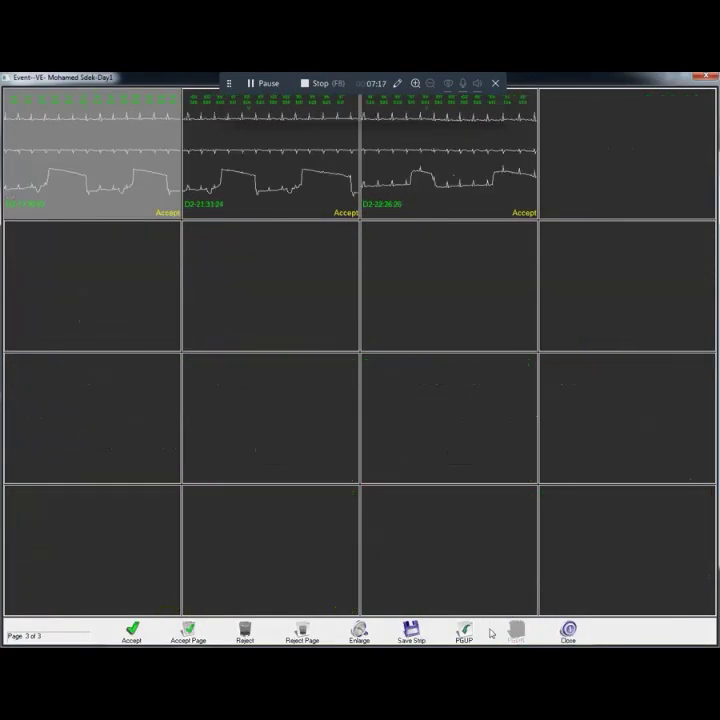
pyautogui.click(465, 632)
pyautogui.click(466, 636)
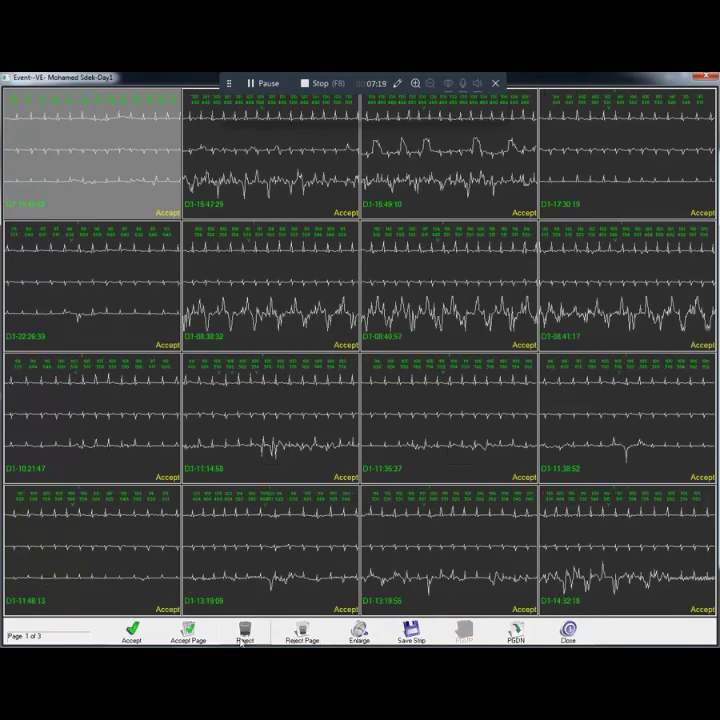
# Try accepting the first VE strip, rejecting the second, and rejecting the whole page, and set the whole page back to Accept.
pyautogui.click(152, 634)
pyautogui.click(244, 630)
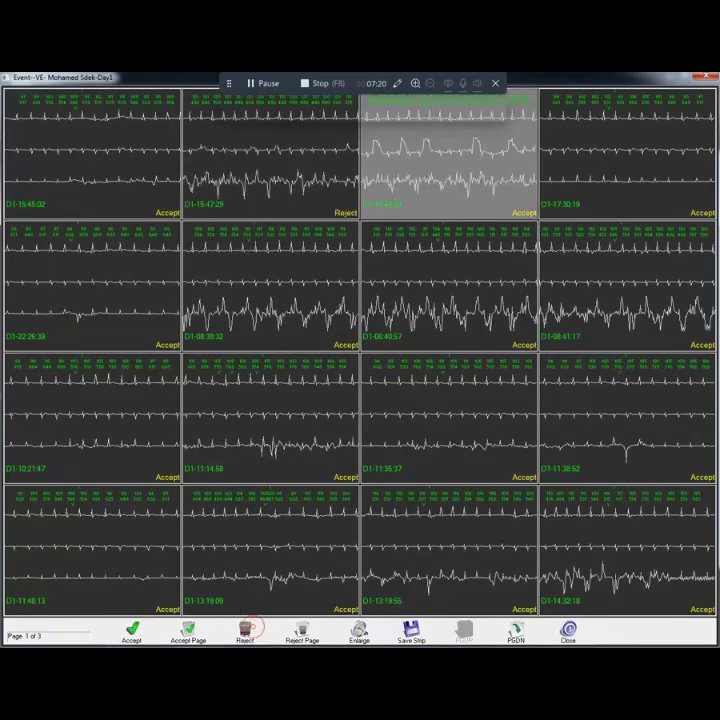
pyautogui.click(315, 635)
pyautogui.click(188, 632)
# Look at several individual VE strips on the first page, and close the event list and the beat editing window.
pyautogui.click(486, 520)
pyautogui.click(297, 539)
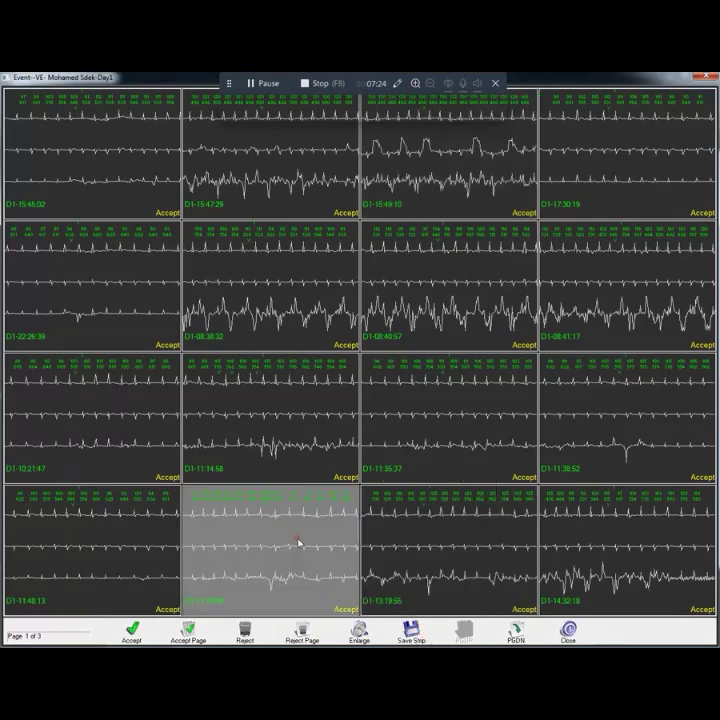
pyautogui.click(156, 381)
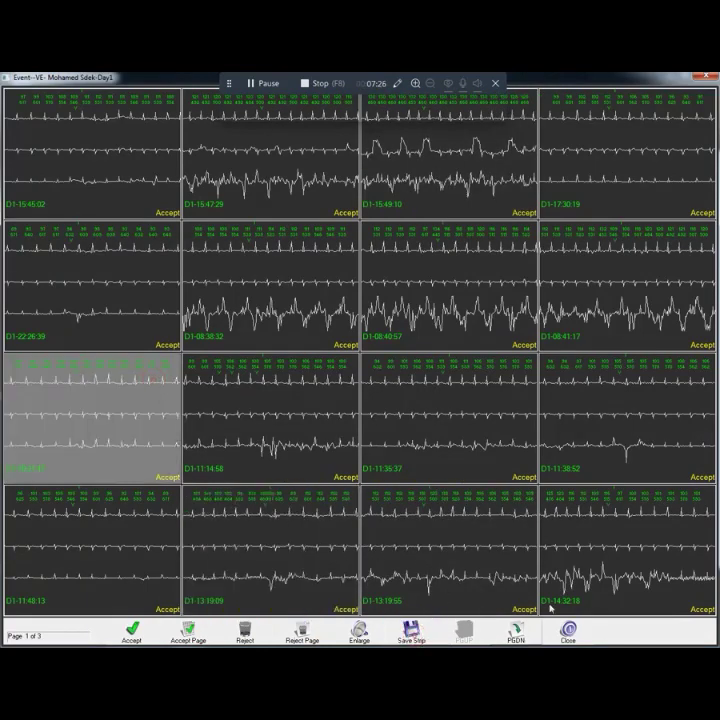
pyautogui.click(570, 634)
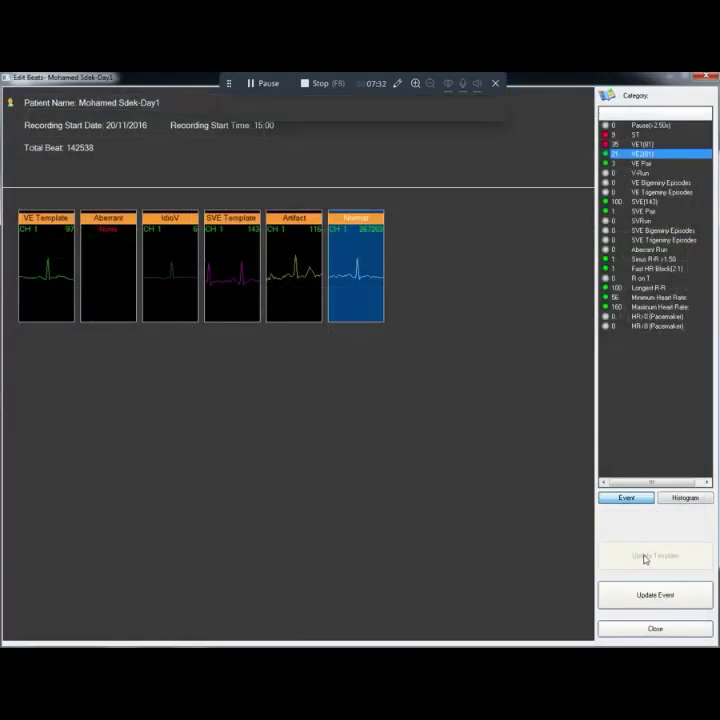
pyautogui.click(672, 630)
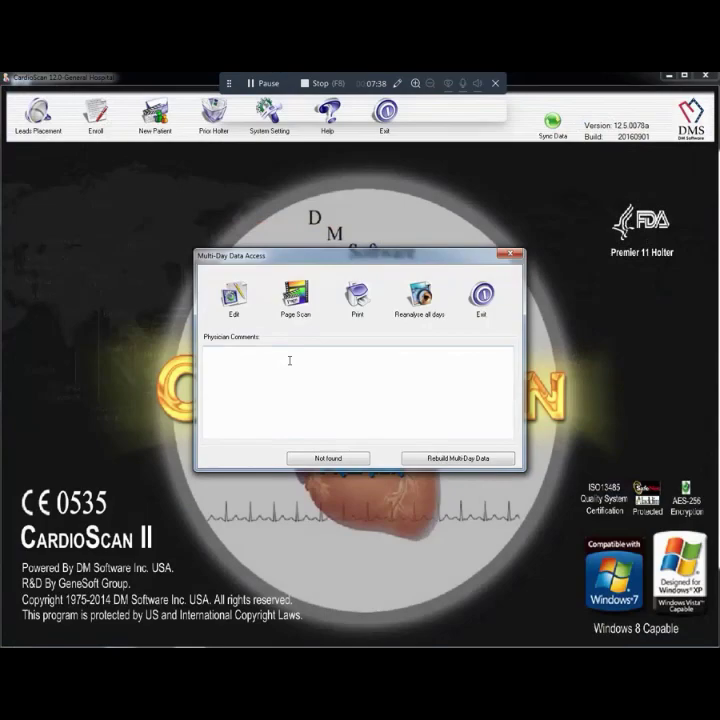
# Open the multi-day page scan and inspect day 1 beats in the 15:03, 15:04 and 22:41 rows.
pyautogui.click(295, 293)
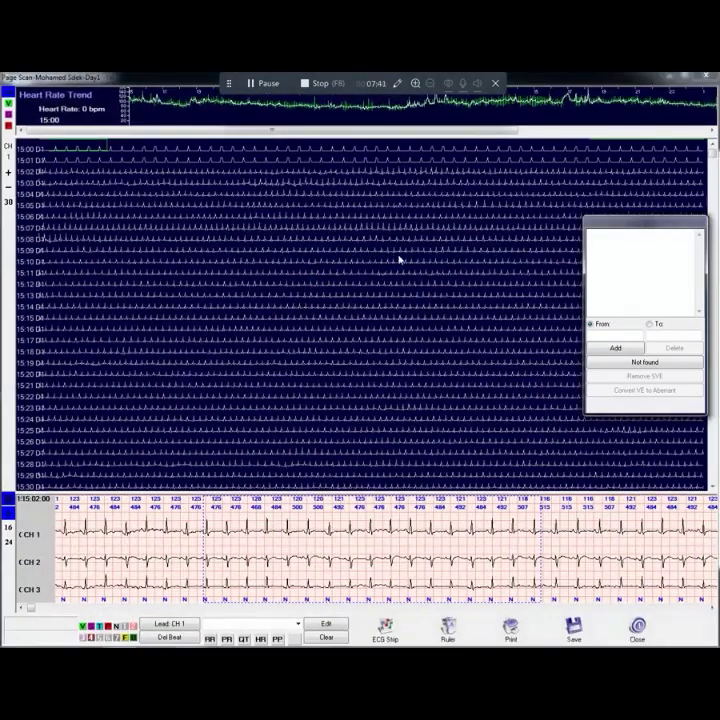
pyautogui.click(297, 195)
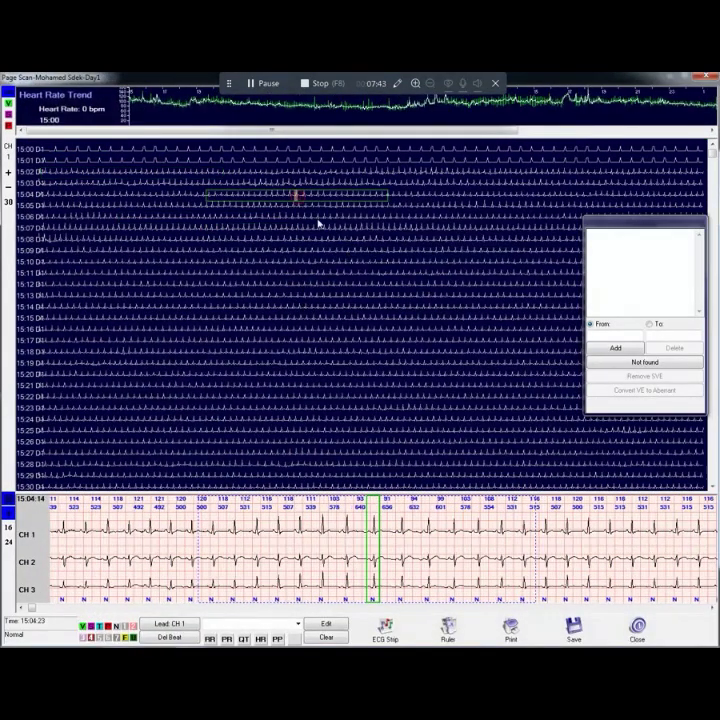
pyautogui.click(191, 184)
pyautogui.scroll(-3, 664, 178)
pyautogui.scroll(3, 680, 170)
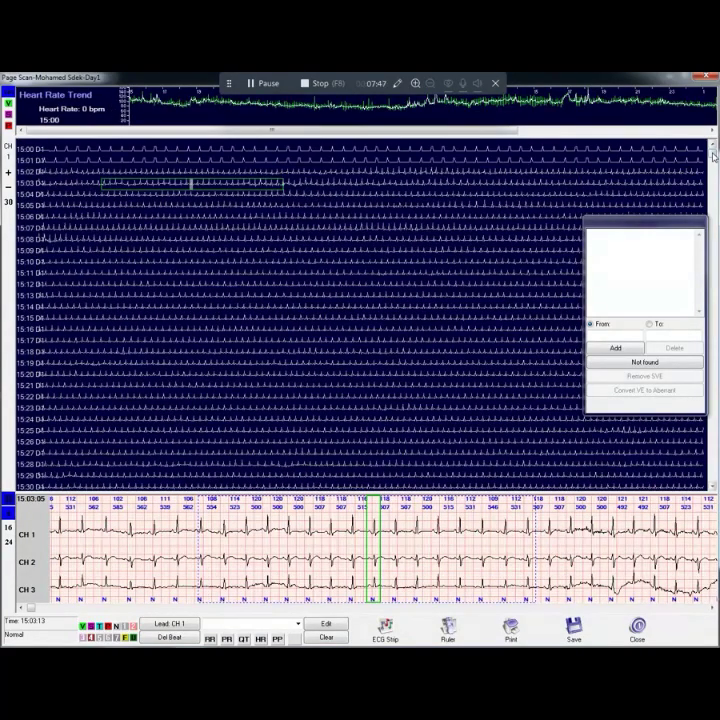
pyautogui.moveTo(713, 155); pyautogui.dragTo(686, 210)
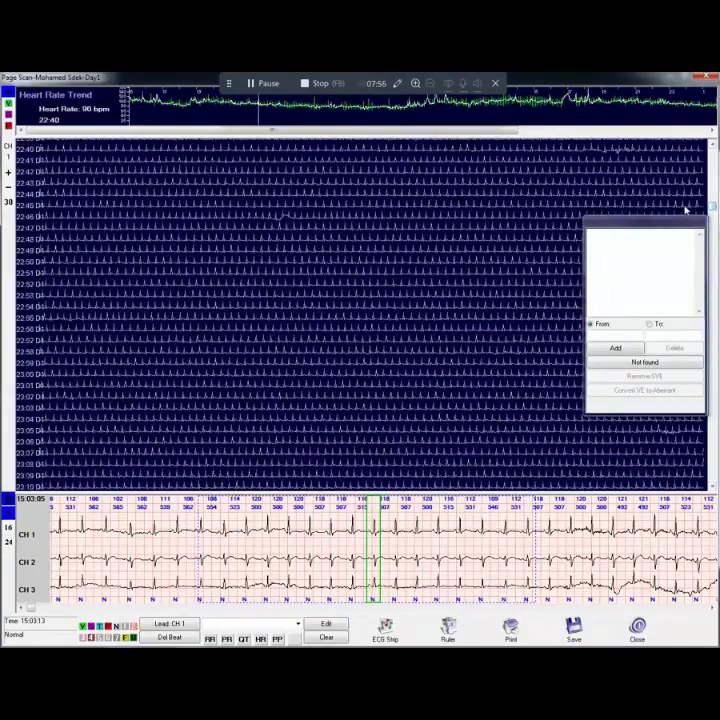
pyautogui.click(40, 162)
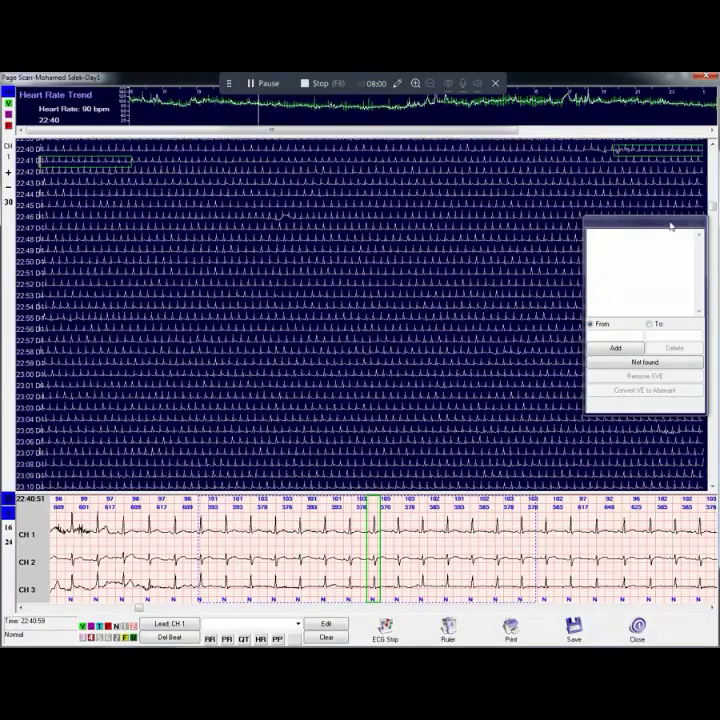
# Inspect day 2 beats in the 19:35, 19:48 and 19:53 rows of the page scan.
pyautogui.moveTo(713, 206); pyautogui.dragTo(688, 337)
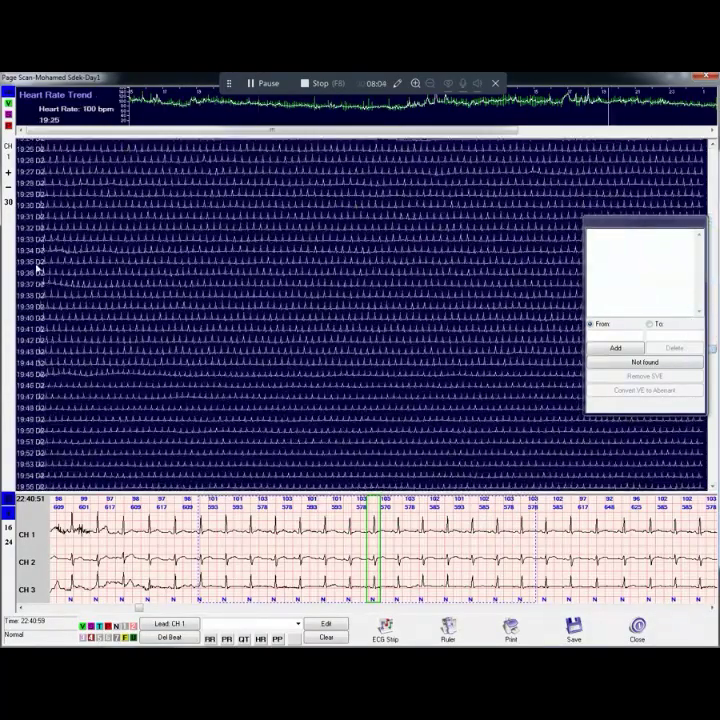
pyautogui.click(42, 266)
pyautogui.click(42, 265)
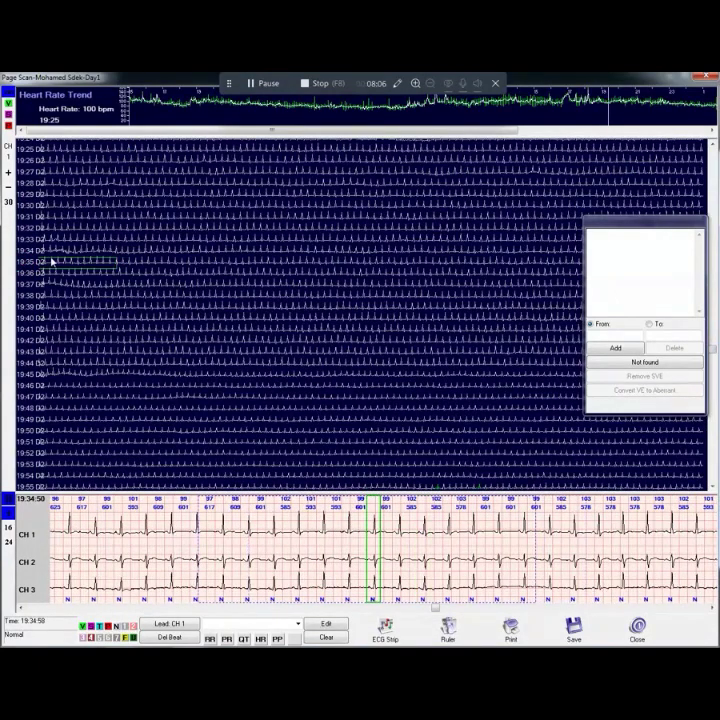
pyautogui.click(358, 408)
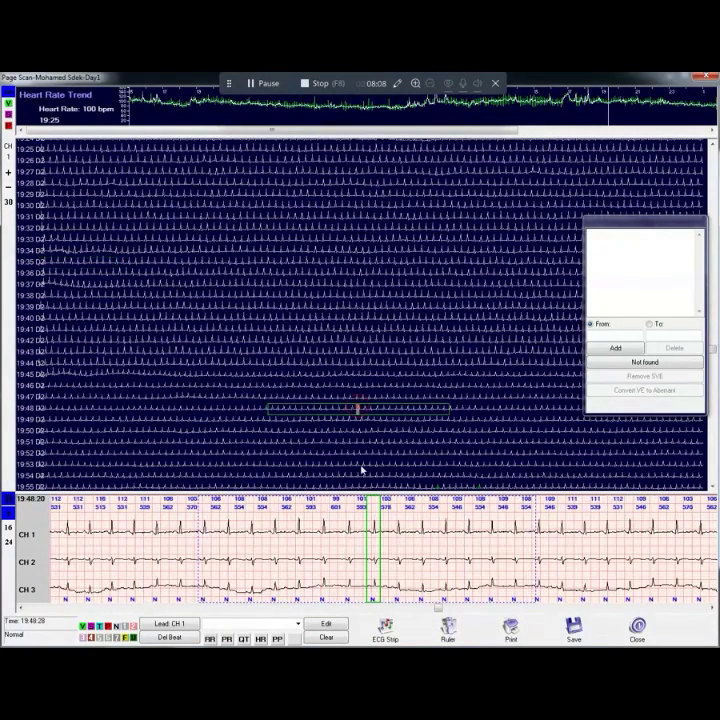
pyautogui.click(471, 465)
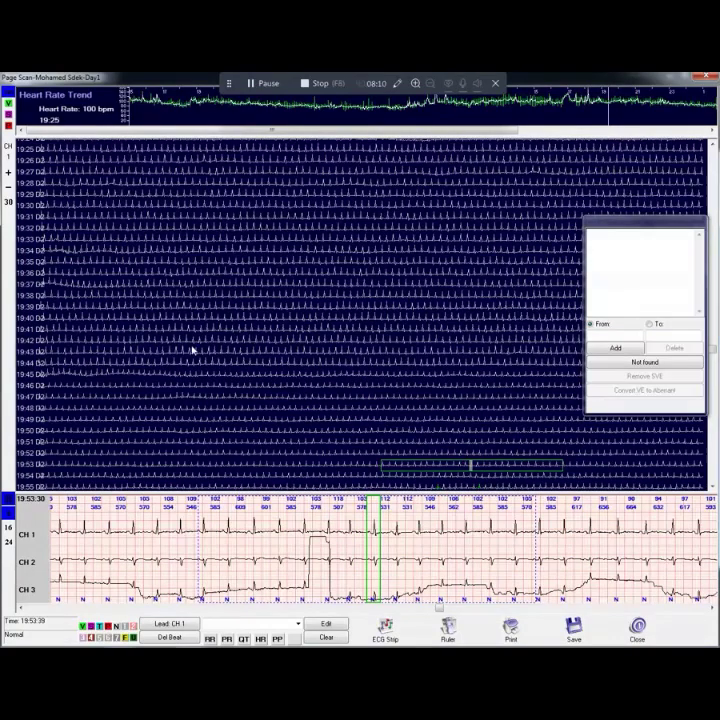
# Open the day 2 ECG strip at 19:42, measure between beats on CH 1, CH 2 and CH 3 with the ruler, and close the strip.
pyautogui.click(236, 346)
pyautogui.doubleClick(231, 343)
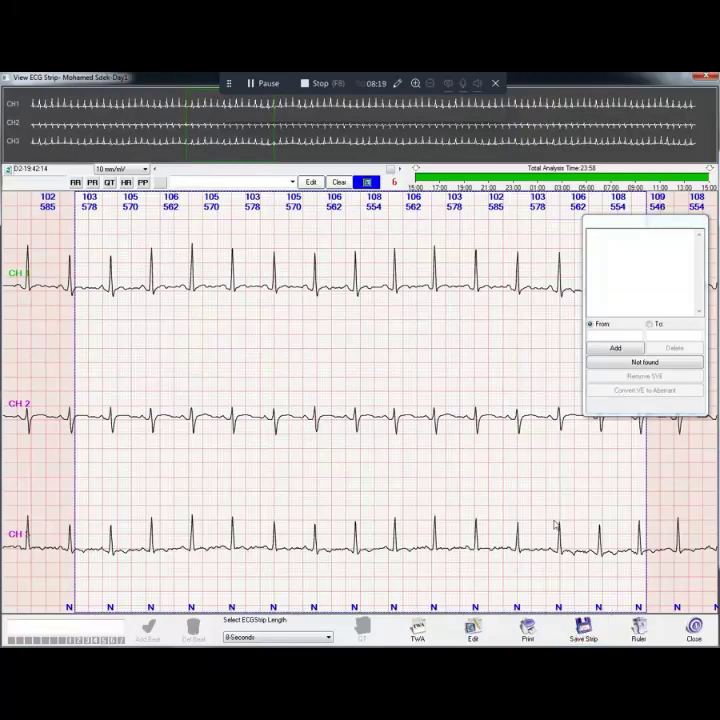
pyautogui.click(638, 628)
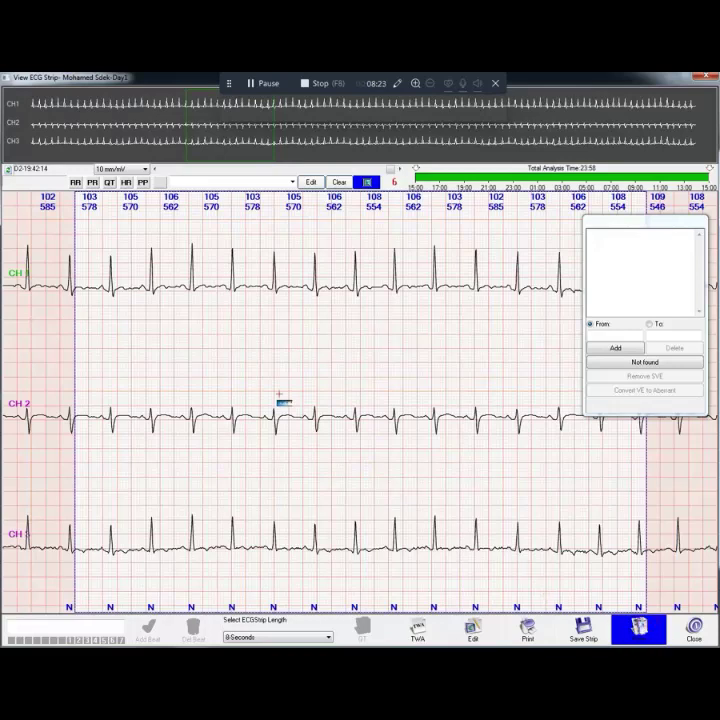
pyautogui.moveTo(233, 252); pyautogui.dragTo(274, 268)
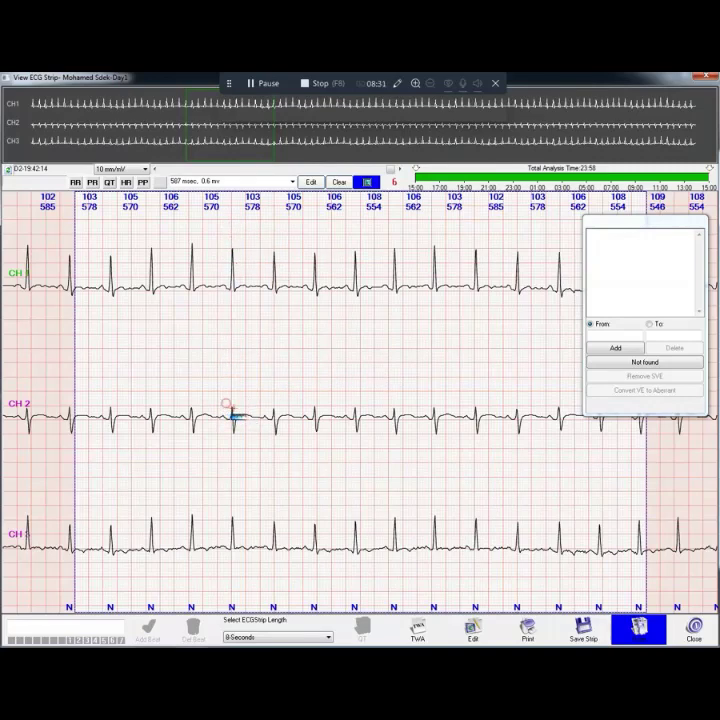
pyautogui.moveTo(231, 405); pyautogui.dragTo(314, 411)
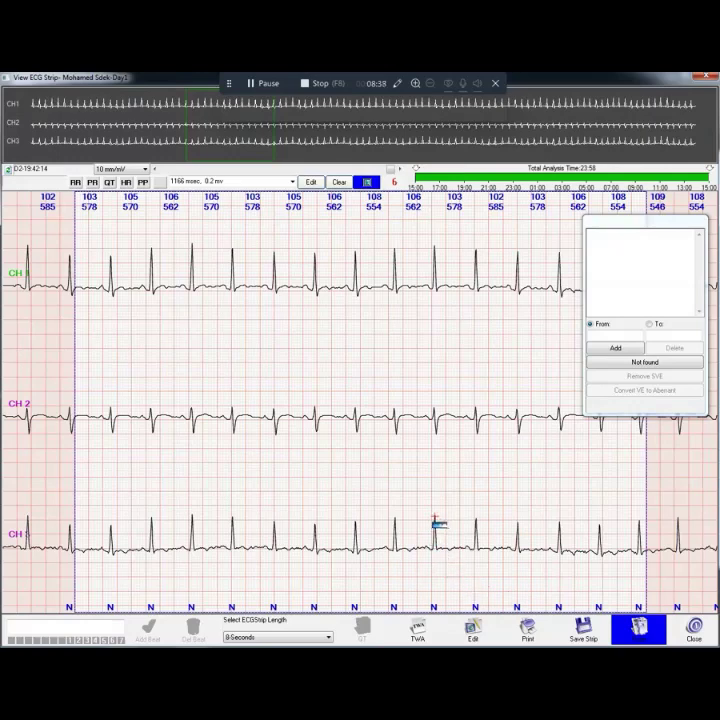
pyautogui.moveTo(435, 516)
pyautogui.mouseDown()
pyautogui.moveTo(489, 527)
pyautogui.moveTo(521, 546)
pyautogui.mouseUp()
pyautogui.click(637, 628)
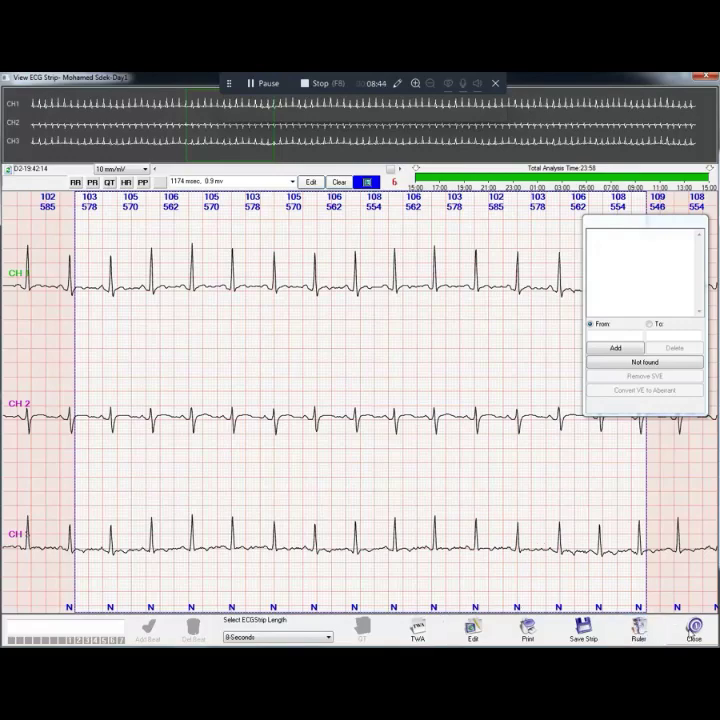
pyautogui.click(692, 628)
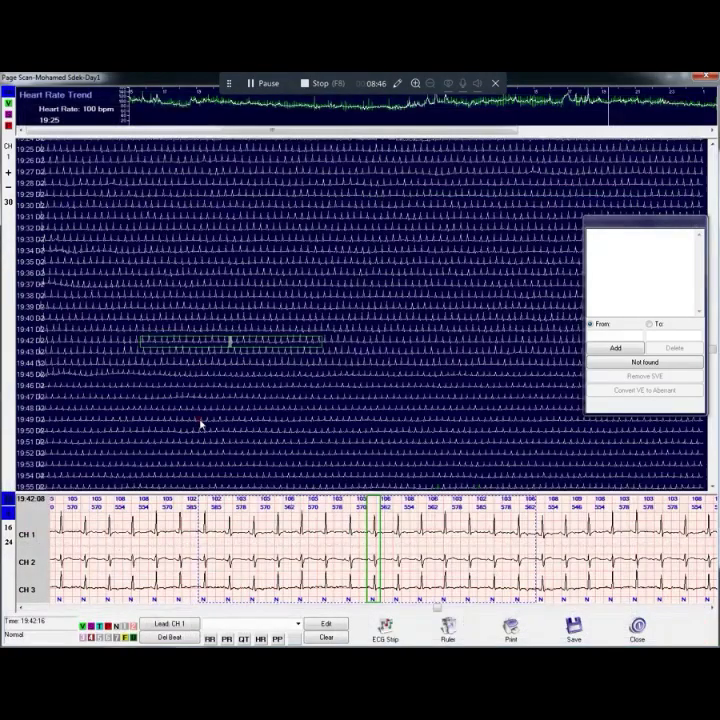
# Inspect day 2 beats in the 19:49 row and in the rows between 21:57 and 22:04.
pyautogui.click(200, 422)
pyautogui.scroll(-17, 317, 362)
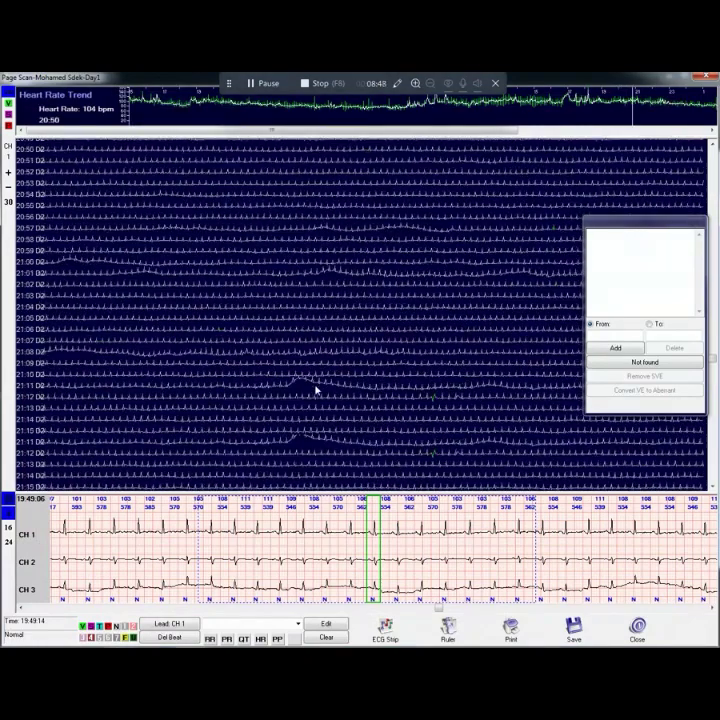
pyautogui.scroll(-10, 316, 390)
pyautogui.click(235, 415)
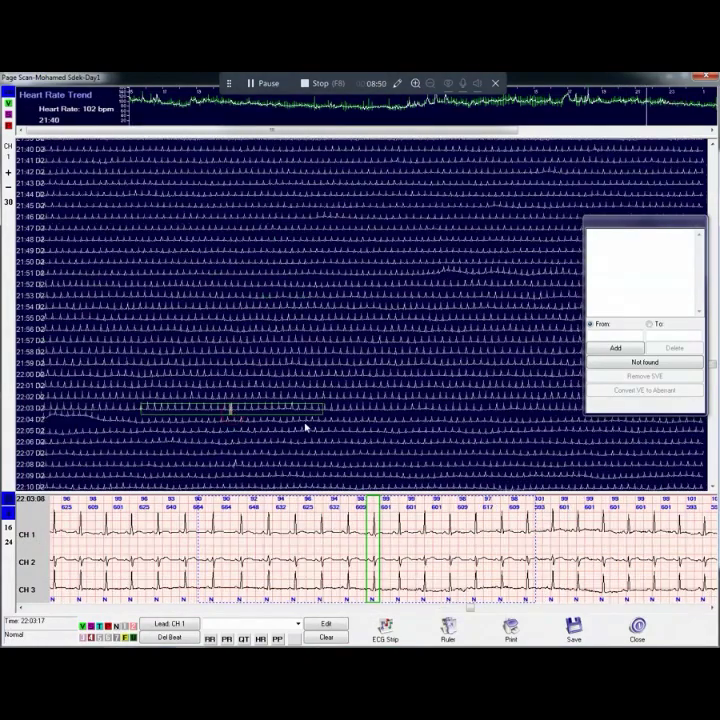
pyautogui.click(306, 418)
pyautogui.click(387, 397)
pyautogui.click(316, 342)
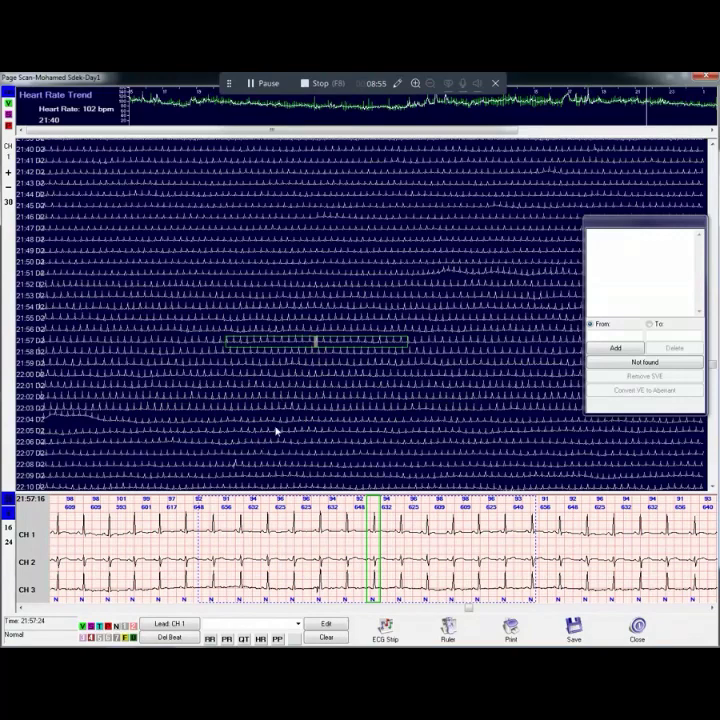
# Inspect the day 2 VE beats in the 22:39 and 22:45 rows and reclassify the one at 22:39:33 as Normal.
pyautogui.scroll(-9, 370, 399)
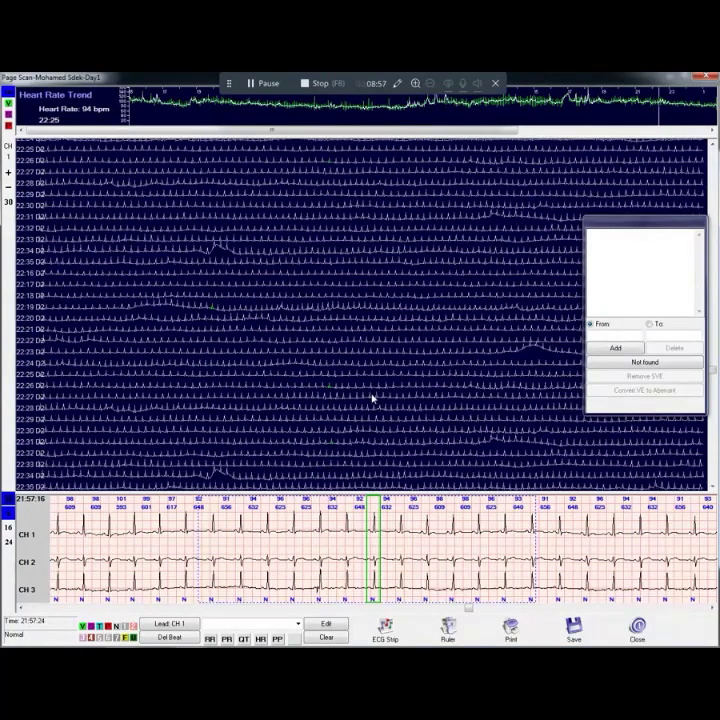
pyautogui.click(417, 311)
pyautogui.click(506, 378)
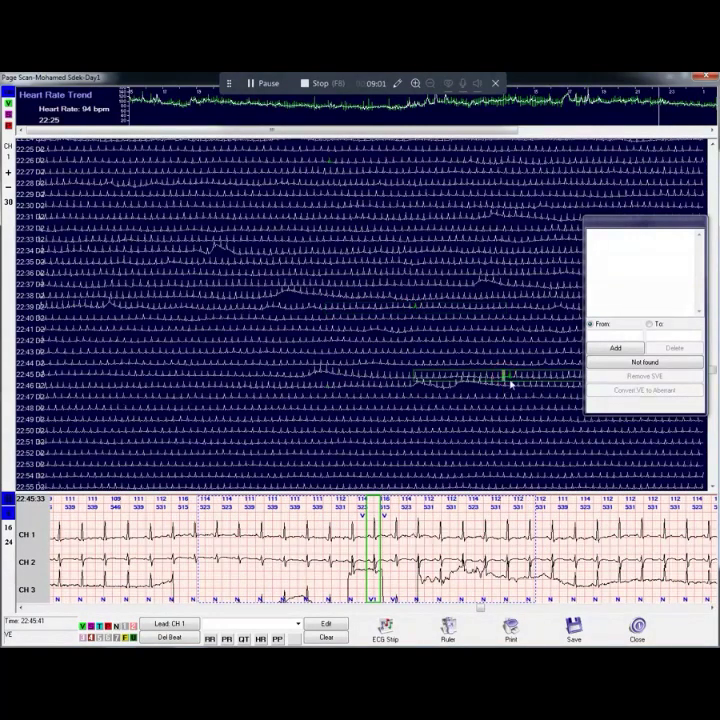
pyautogui.click(416, 311)
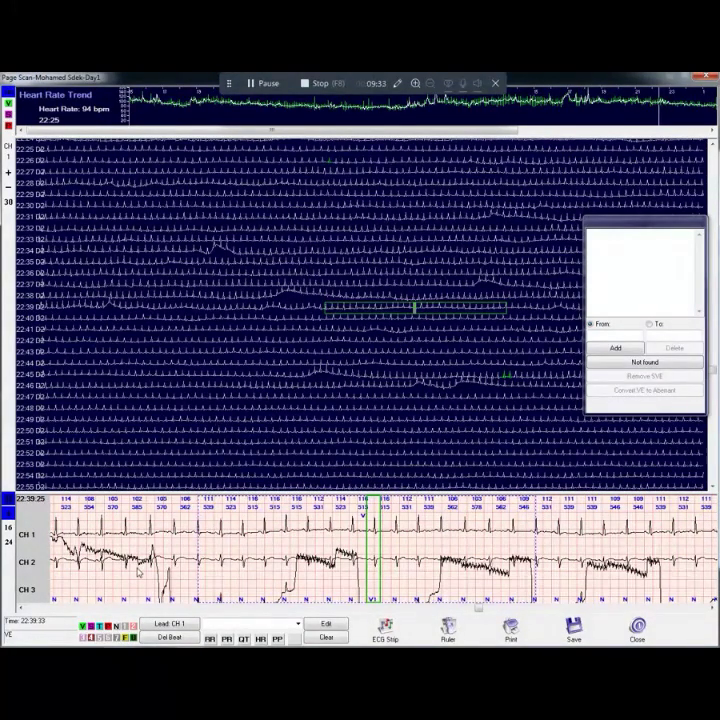
pyautogui.click(116, 626)
# Open the ECG strip of the day 2 beat at 22:39:33 in edit mode and classify that beat as VE.
pyautogui.doubleClick(414, 310)
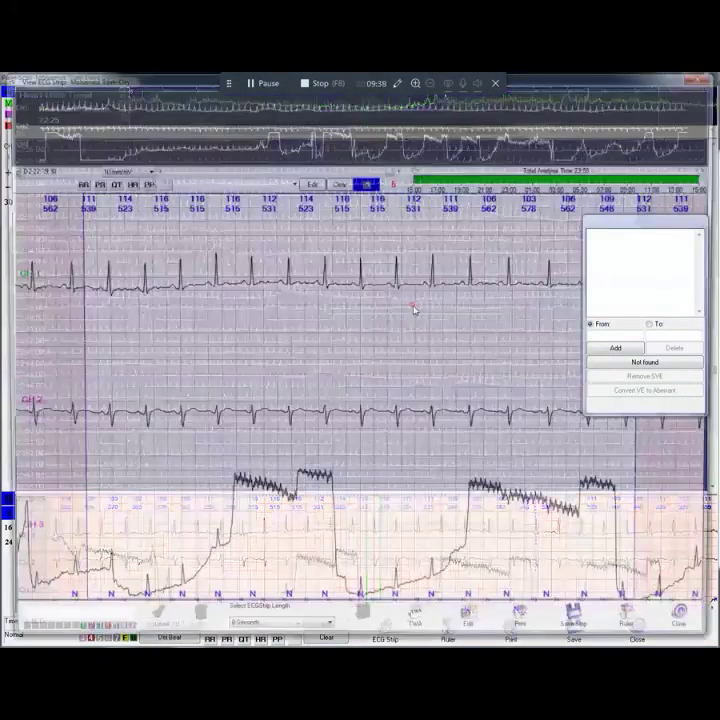
pyautogui.click(362, 325)
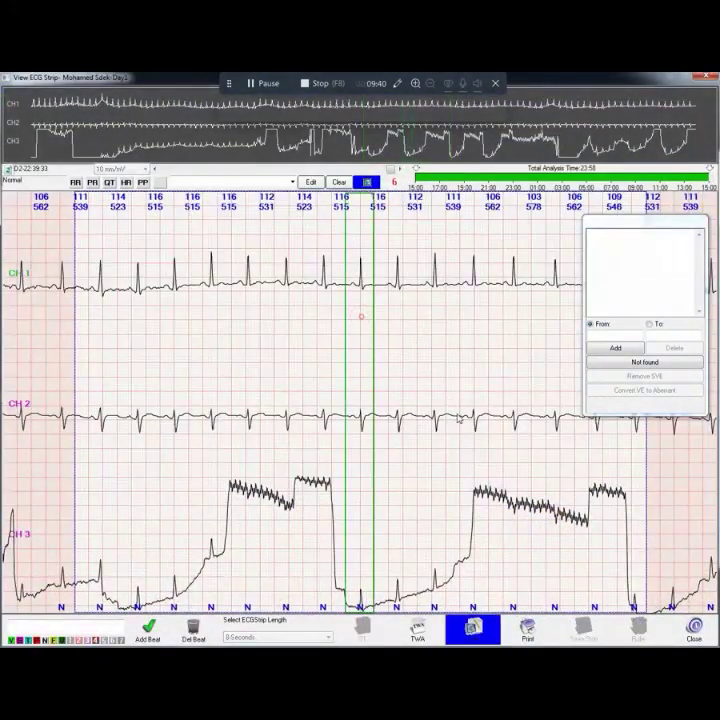
pyautogui.click(470, 440)
pyautogui.click(350, 485)
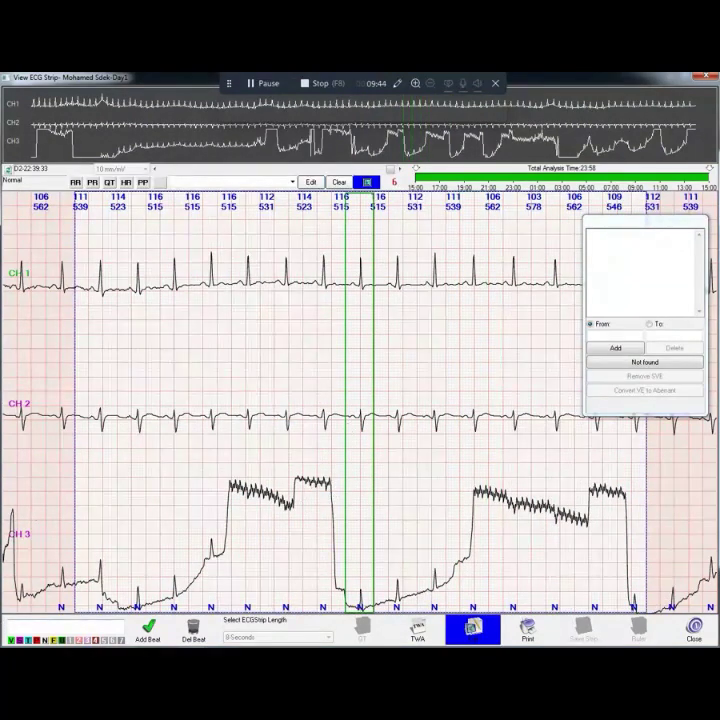
pyautogui.click(9, 642)
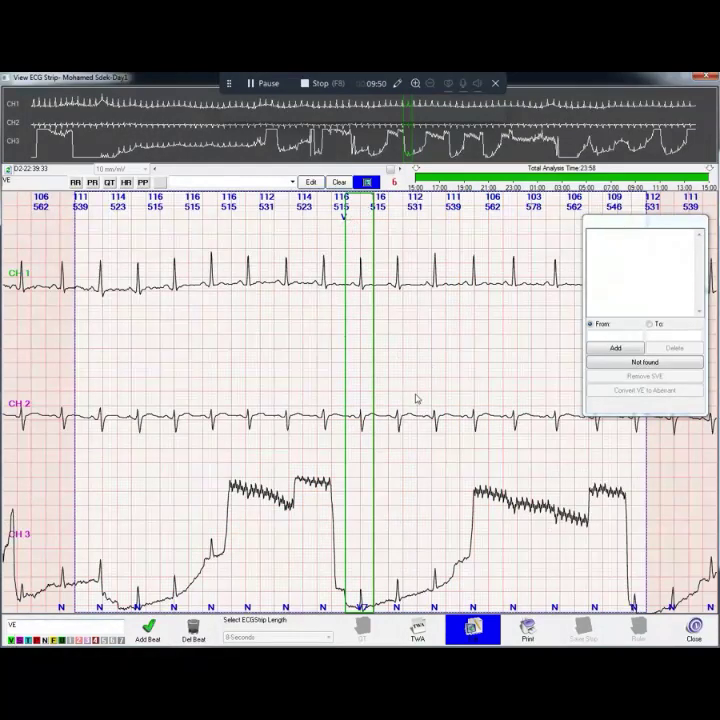
# Classify the day 2 beat at 22:39:31 as Pause, leave edit mode, and close the ECG strip view.
pyautogui.click(234, 411)
pyautogui.click(227, 414)
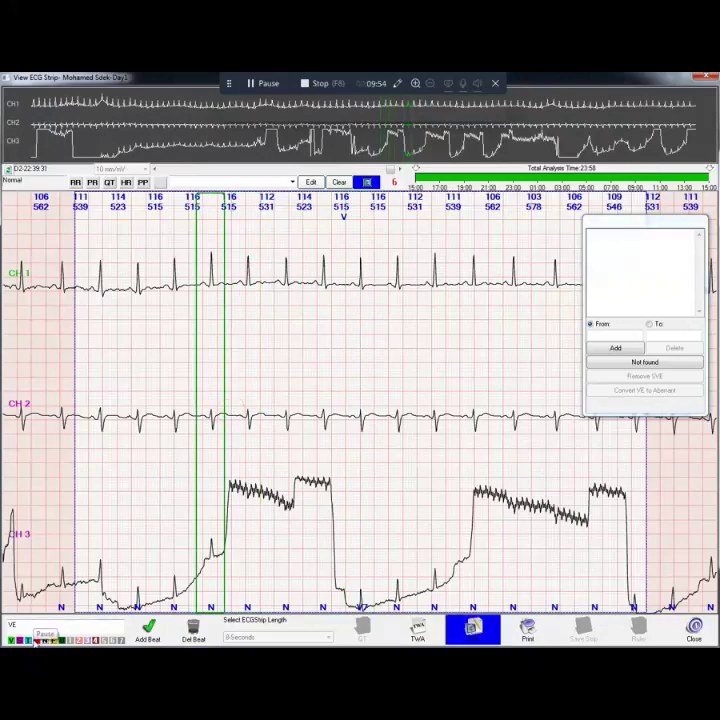
pyautogui.click(35, 642)
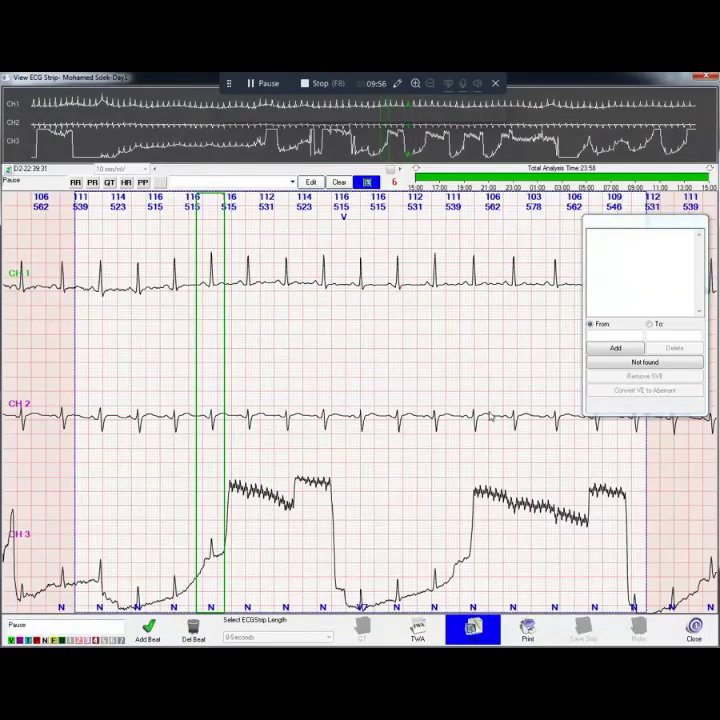
pyautogui.click(498, 633)
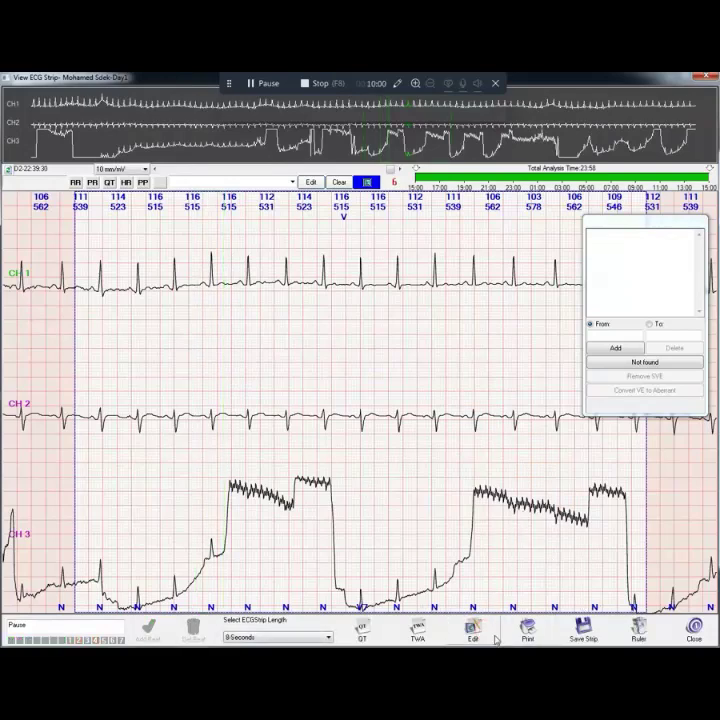
pyautogui.click(482, 637)
pyautogui.click(474, 640)
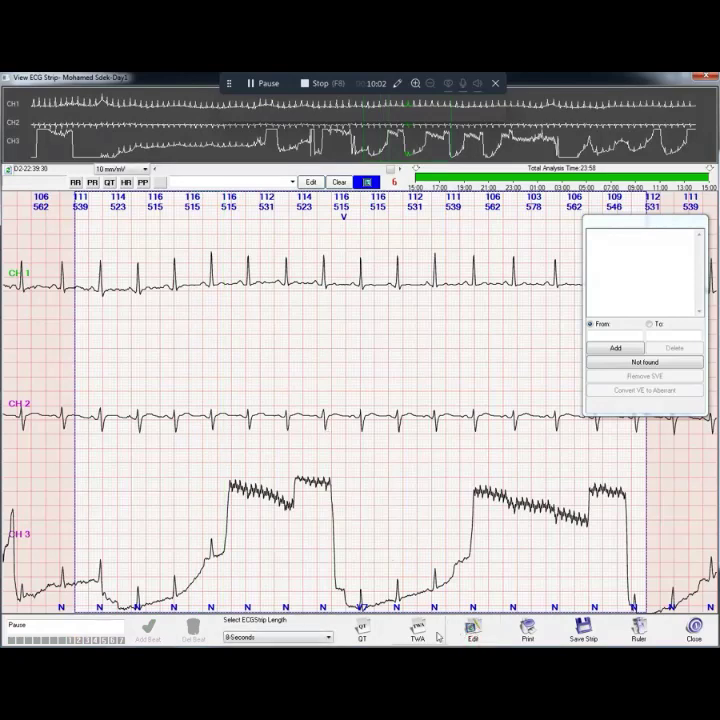
pyautogui.click(474, 632)
pyautogui.click(482, 632)
pyautogui.click(693, 637)
# Select the day 2 beat at 23:45:24 and open its ECG strip.
pyautogui.click(392, 425)
pyautogui.scroll(-10, 416, 410)
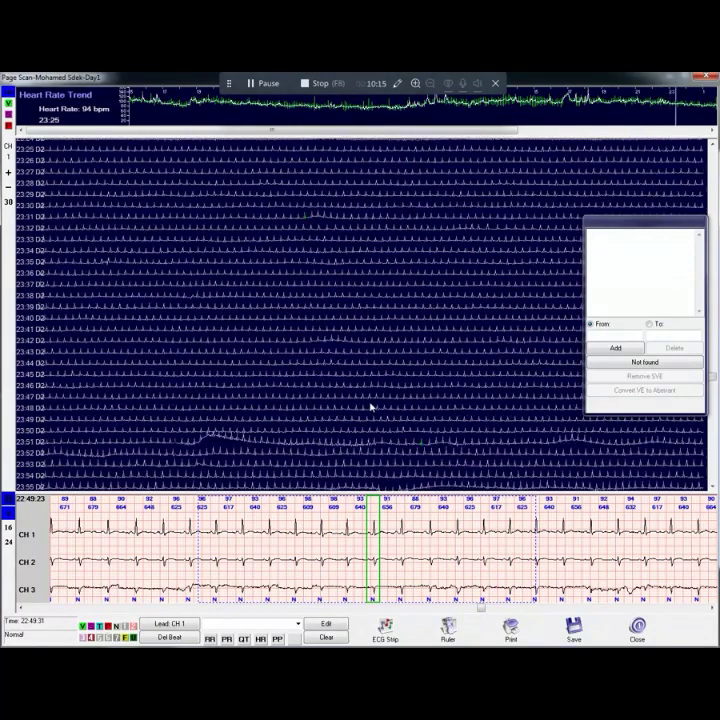
pyautogui.click(365, 399)
pyautogui.click(314, 376)
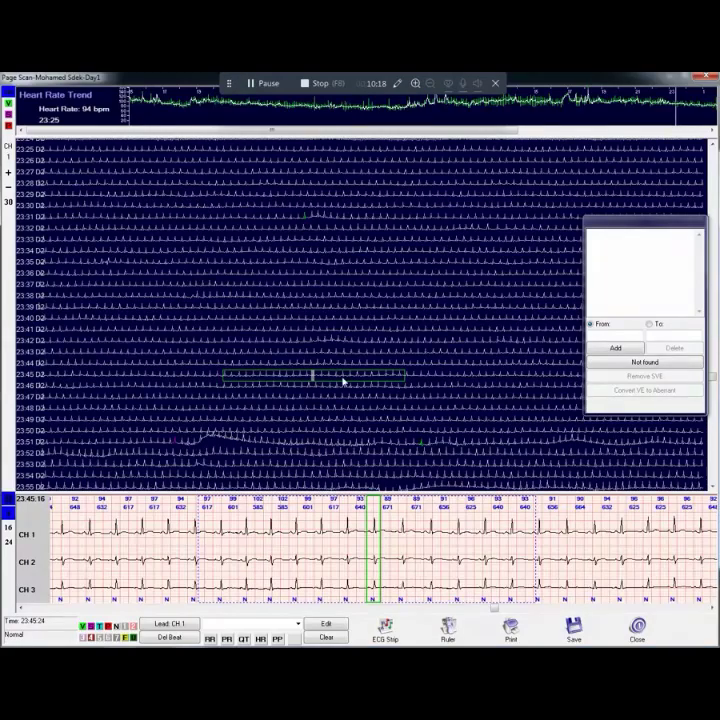
pyautogui.doubleClick(313, 376)
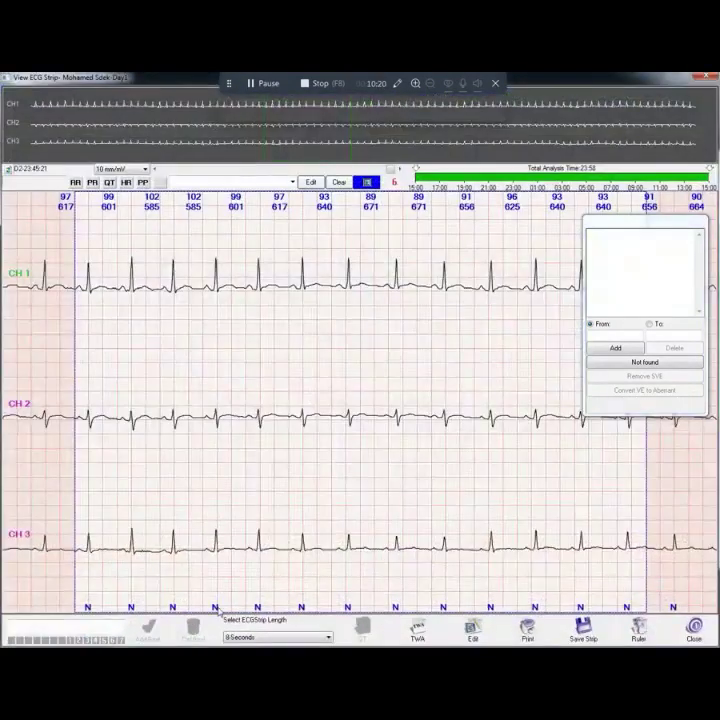
# In edit mode, classify the day 2 beat at 23:45:22 as Aberrant, leave edit mode, and close the ECG strip view.
pyautogui.click(146, 460)
pyautogui.click(213, 427)
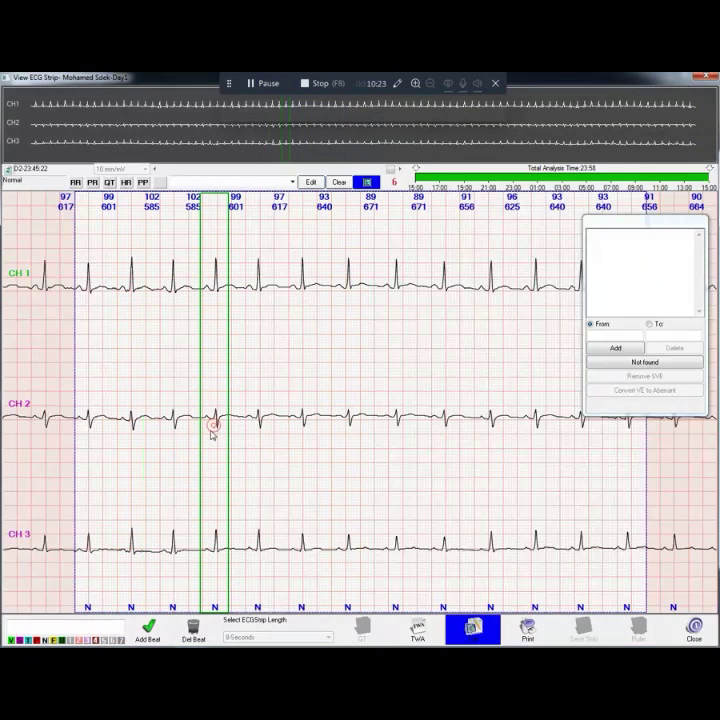
pyautogui.click(52, 640)
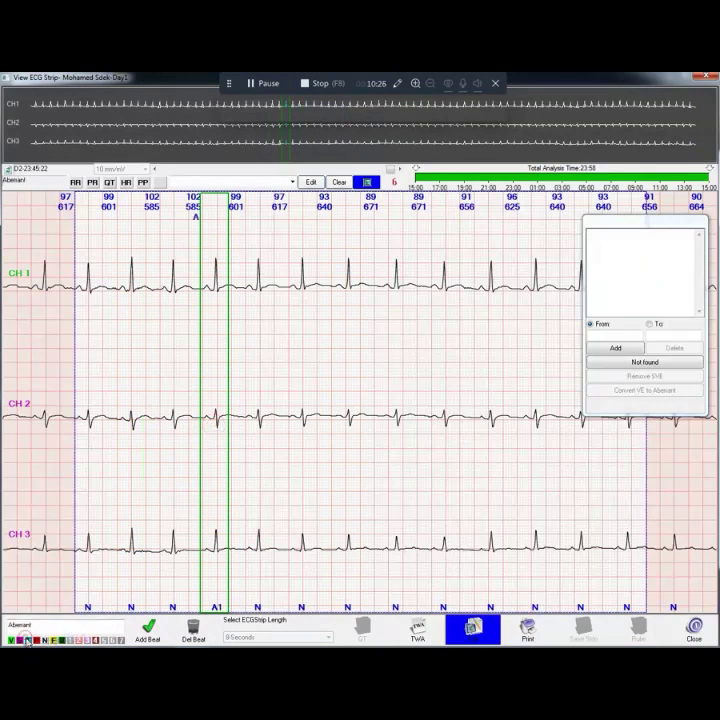
pyautogui.click(473, 628)
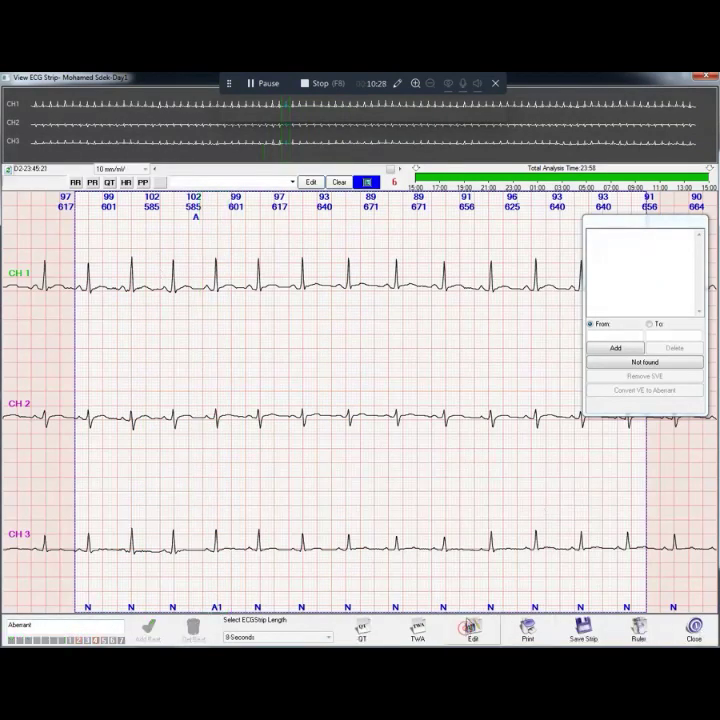
pyautogui.click(680, 628)
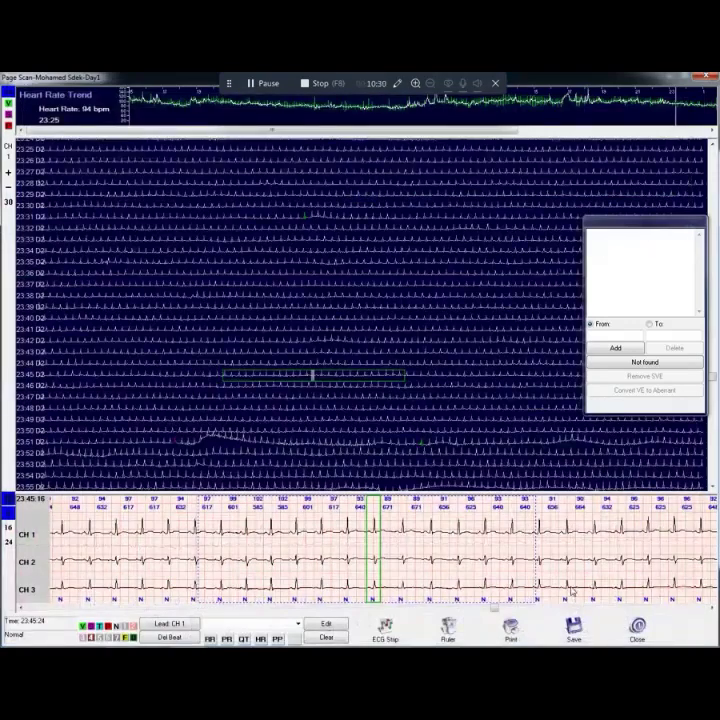
# Exit Page Scan and the multi-day data access, and open the same patient's Day 1 recording for beat editing.
pyautogui.click(637, 628)
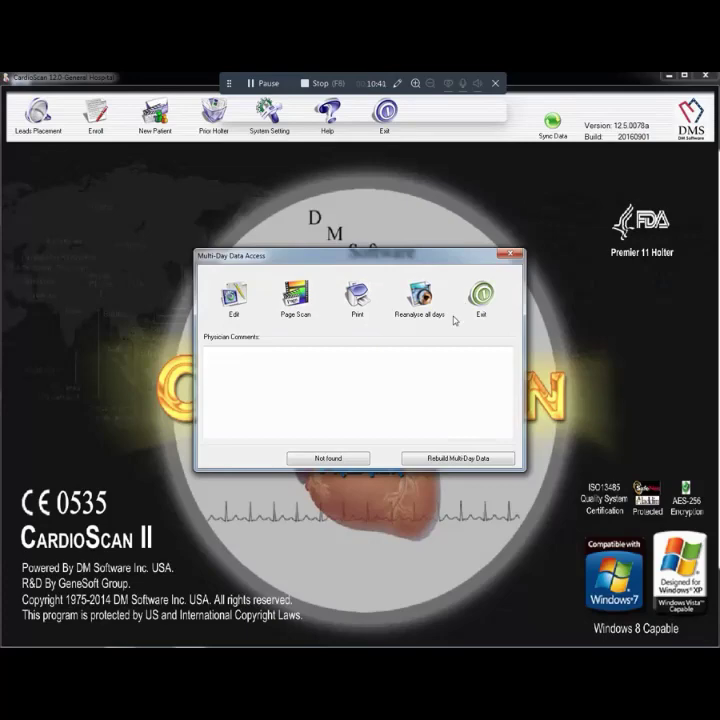
pyautogui.click(481, 294)
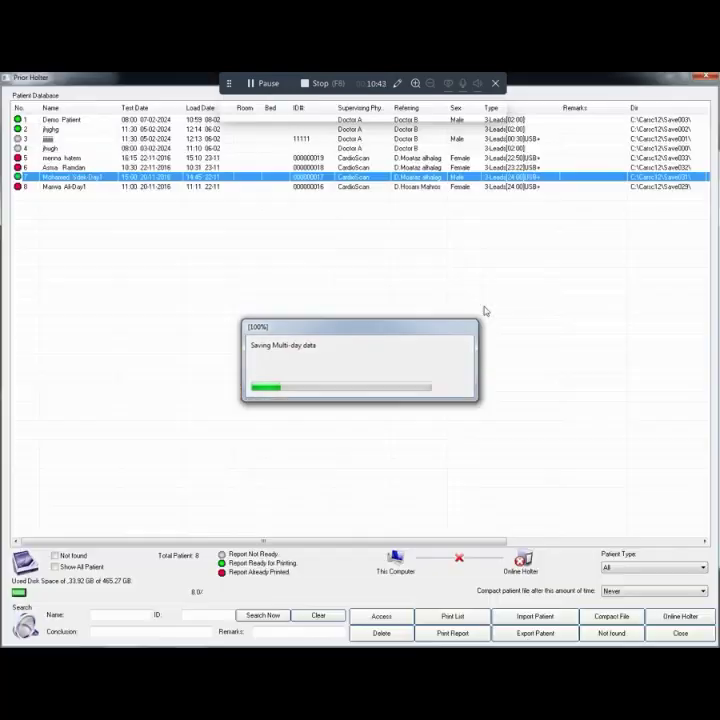
pyautogui.rightClick(120, 178)
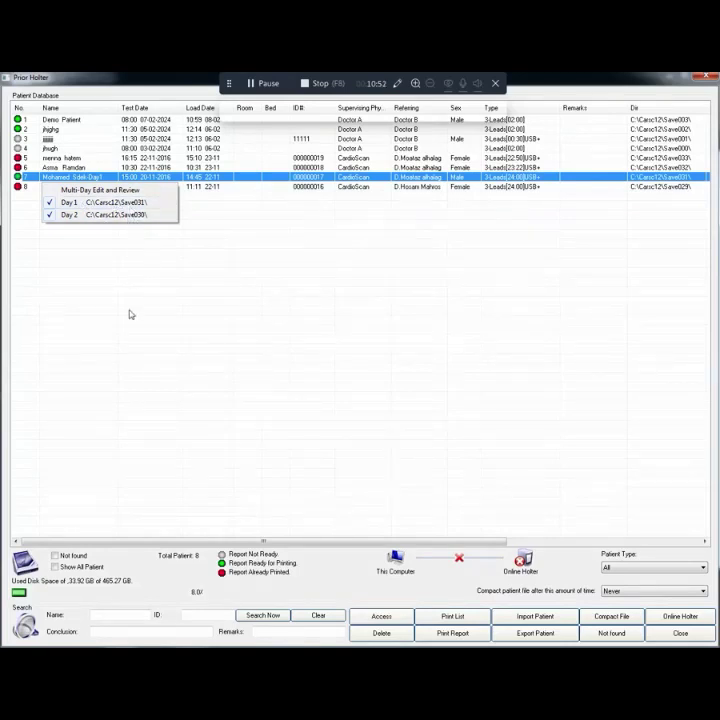
pyautogui.click(126, 204)
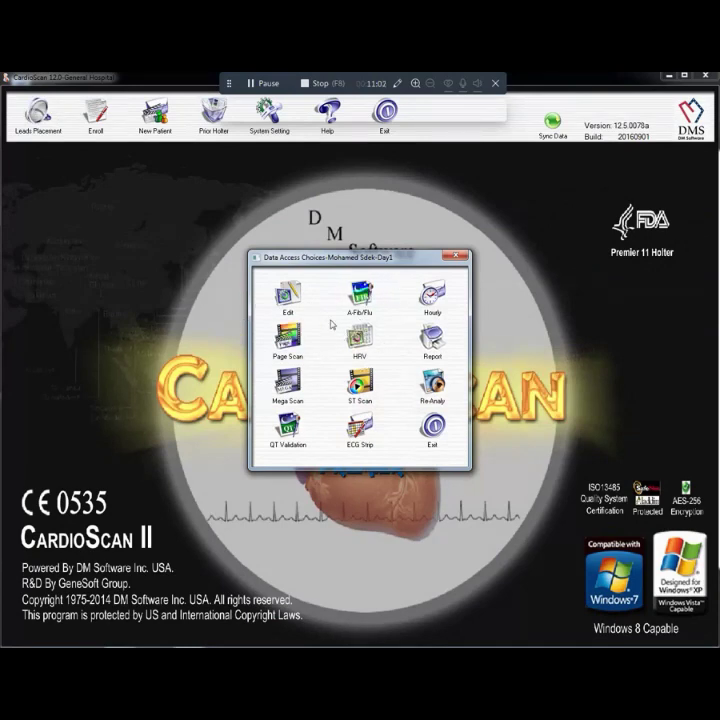
pyautogui.click(289, 296)
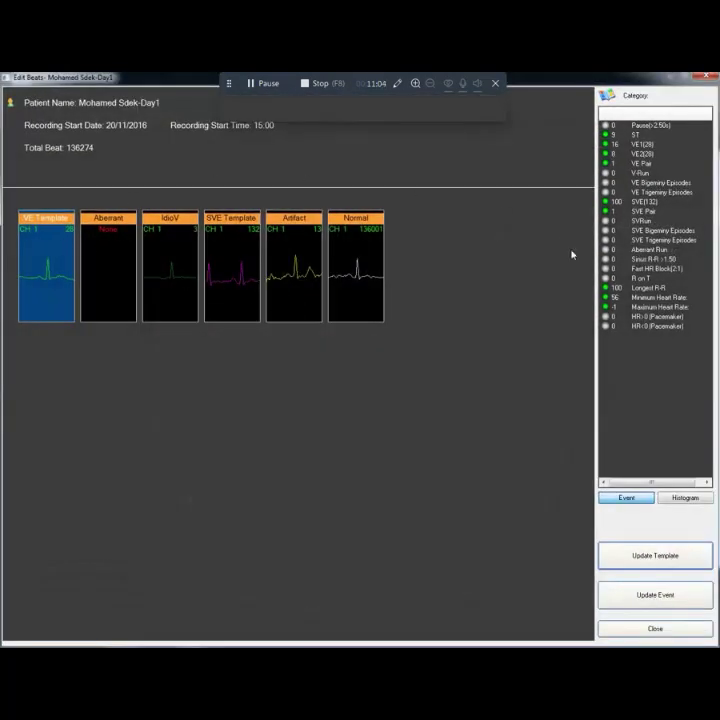
# In the second group of the VE Template, reclassify the twelve beats in the first three rows as Artifact.
pyautogui.doubleClick(61, 243)
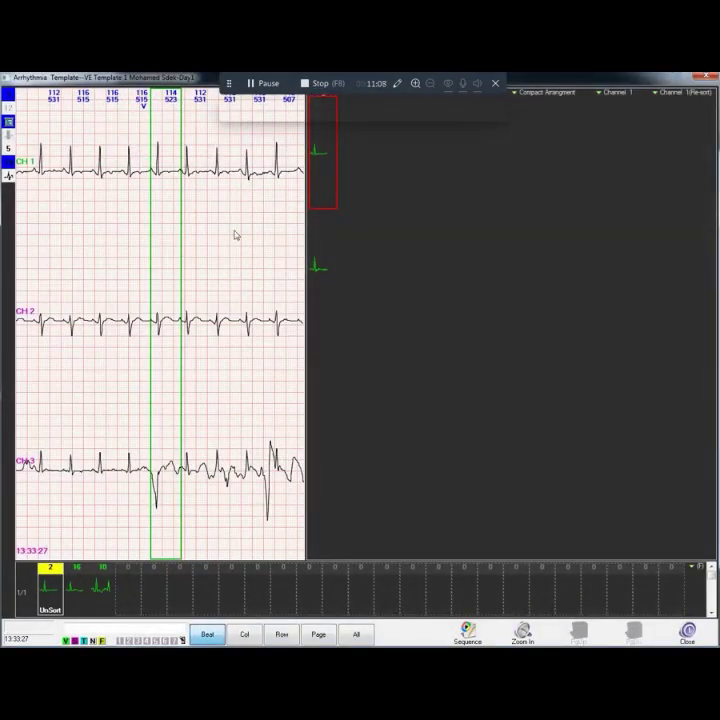
pyautogui.click(86, 592)
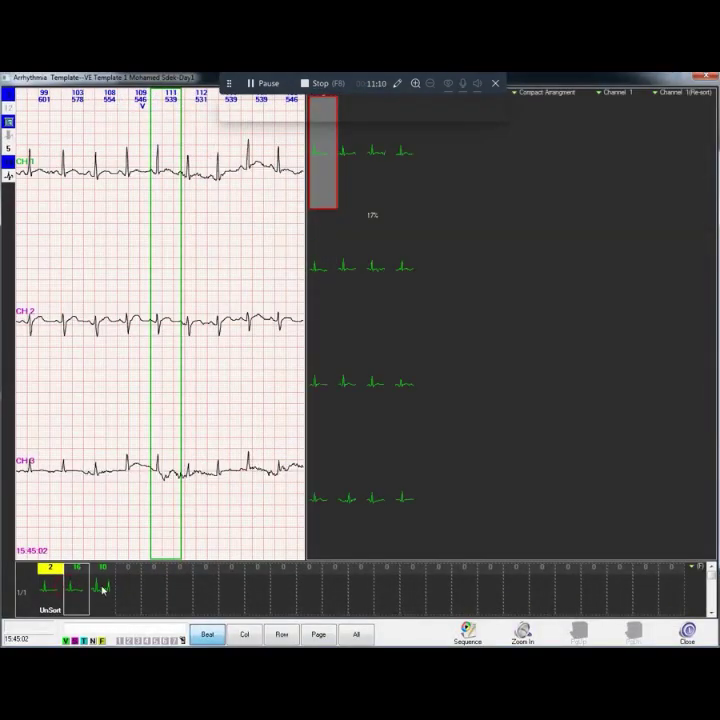
pyautogui.moveTo(321, 188); pyautogui.dragTo(421, 399)
pyautogui.rightClick(376, 243)
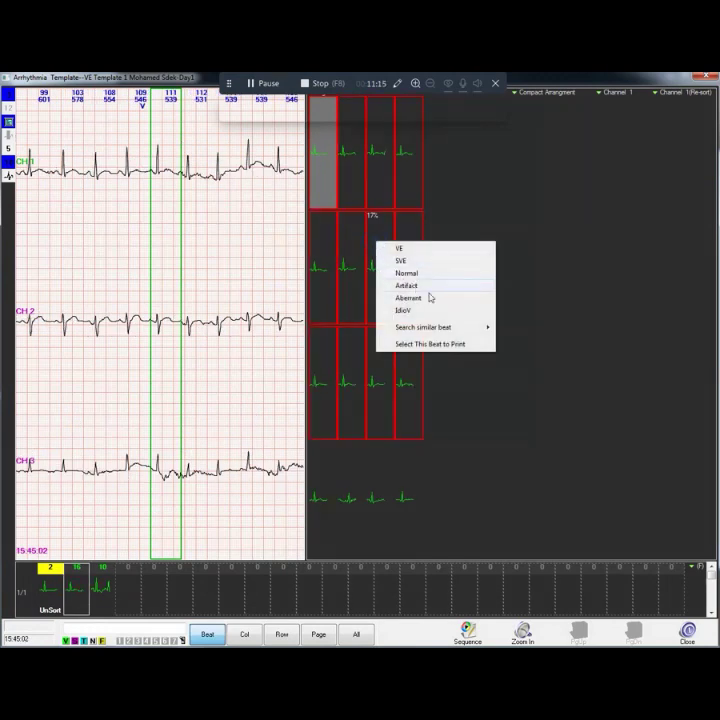
pyautogui.click(437, 298)
# Inspect individual beats in the second, third and fourth rows of the VE template group.
pyautogui.click(321, 351)
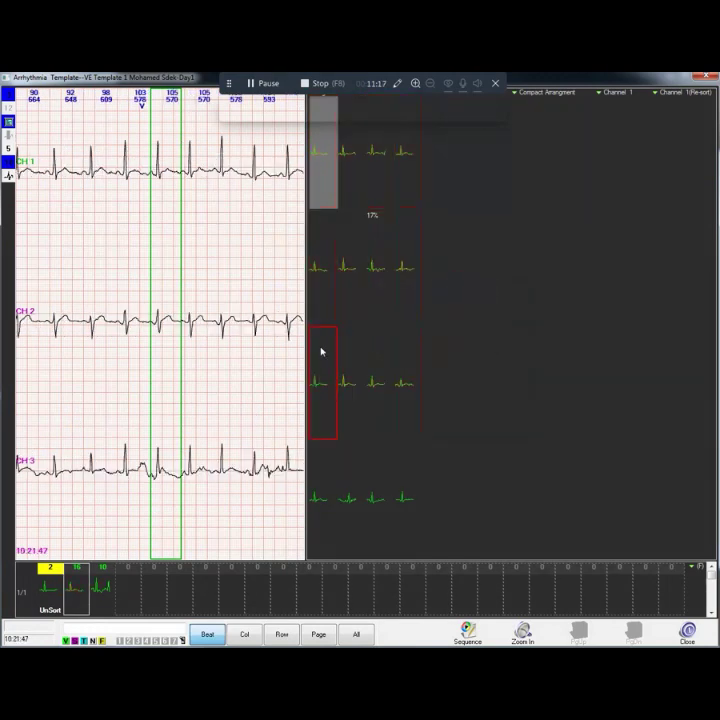
pyautogui.click(402, 386)
pyautogui.click(349, 489)
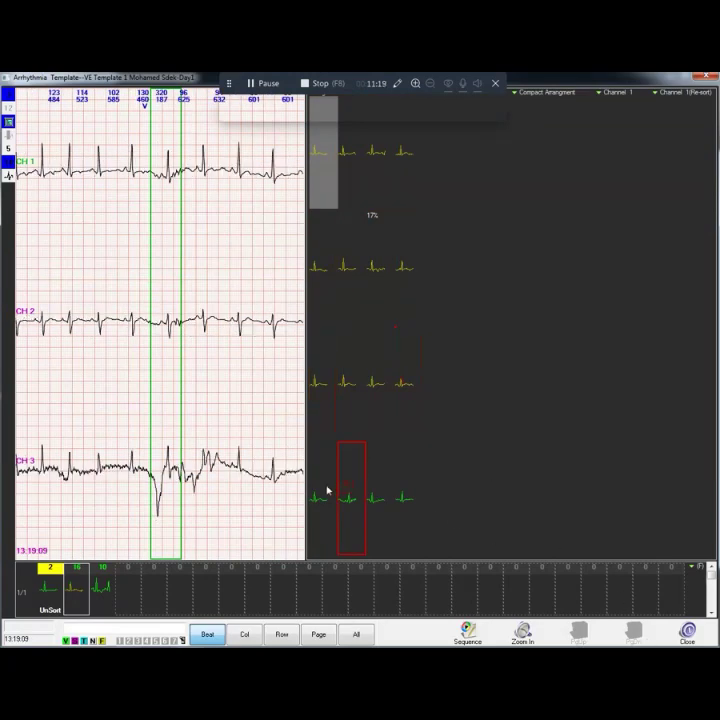
pyautogui.click(380, 490)
pyautogui.click(402, 487)
pyautogui.click(401, 385)
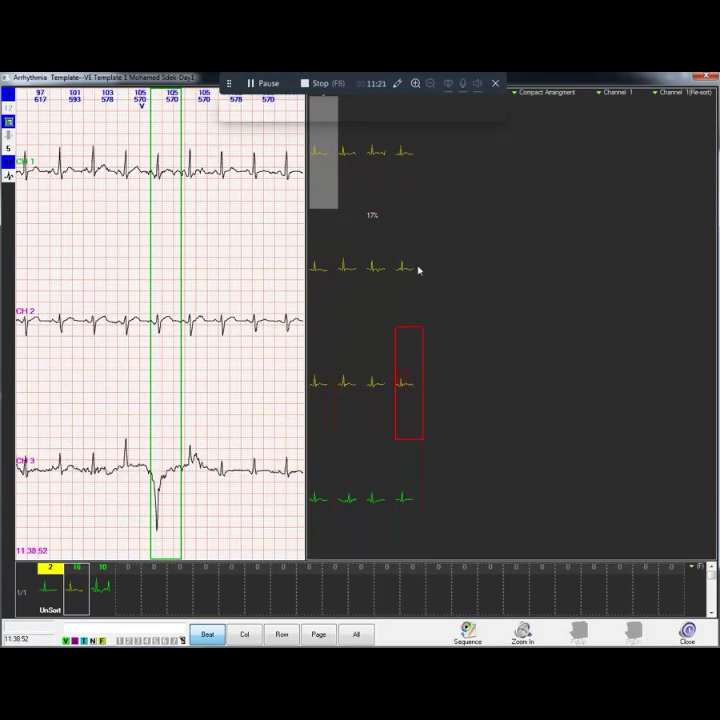
pyautogui.click(404, 278)
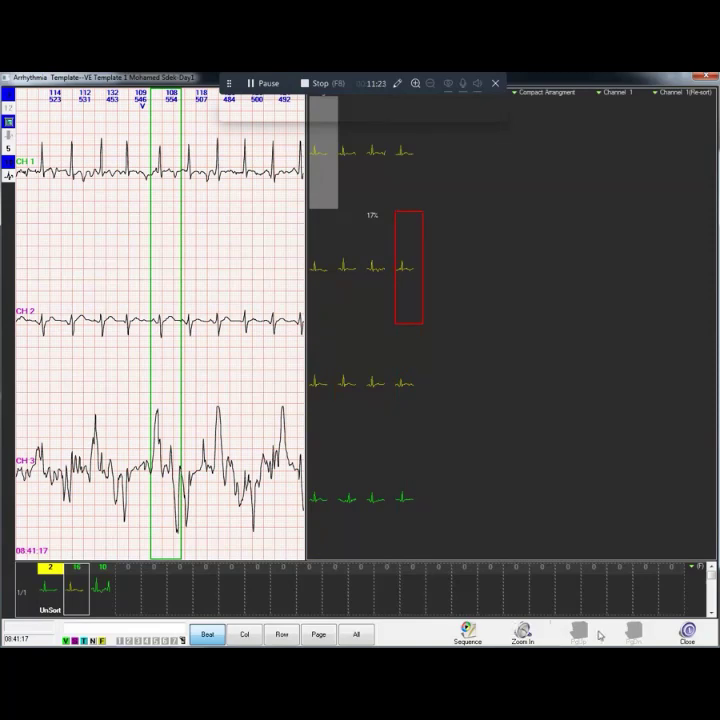
# View the full ECG strip of the beat at 08:41:17, and close the strip and the VE Template.
pyautogui.doubleClick(421, 300)
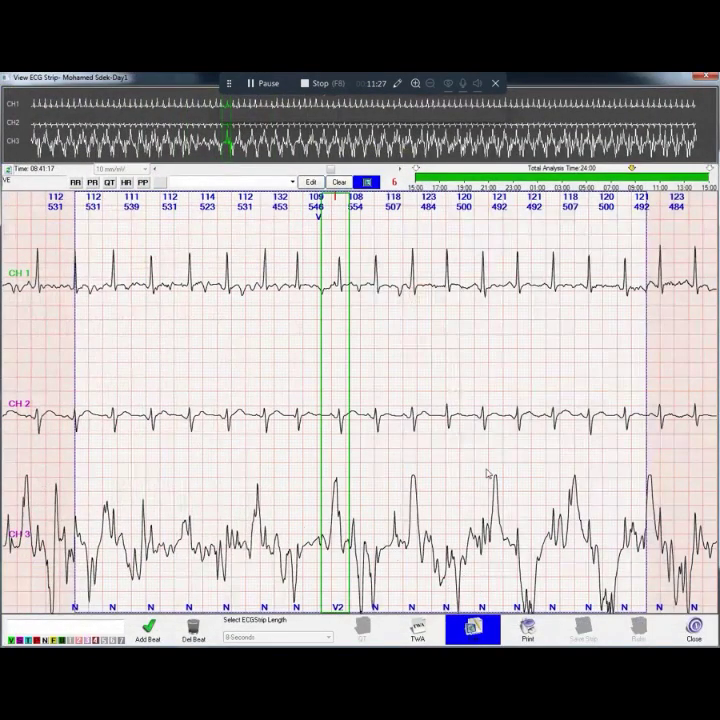
pyautogui.click(695, 636)
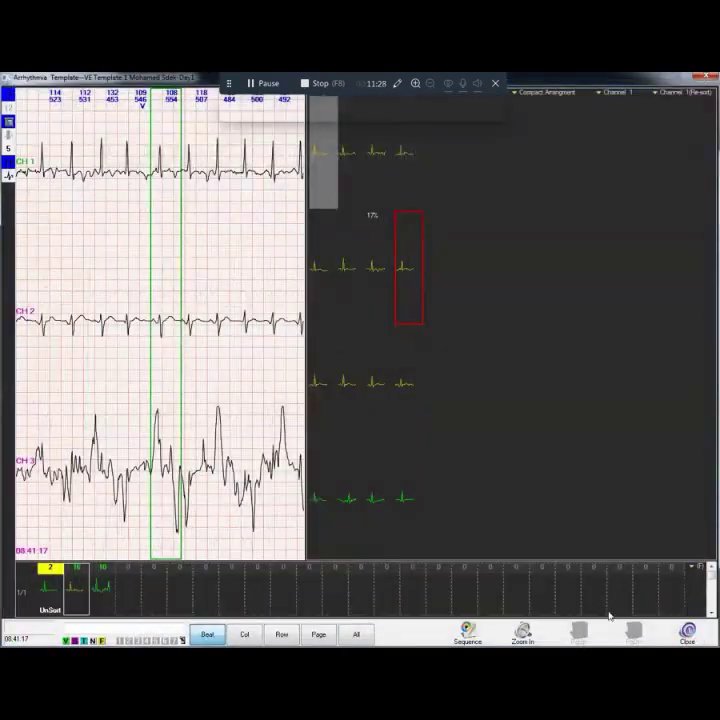
pyautogui.click(688, 631)
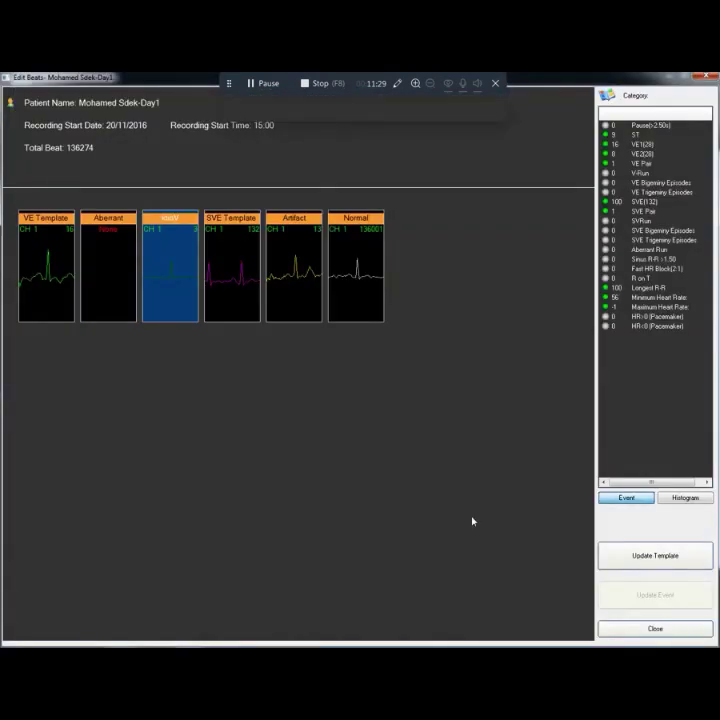
# Review the SVE Template and the Artifact template, closing each to return to the template overview.
pyautogui.doubleClick(240, 283)
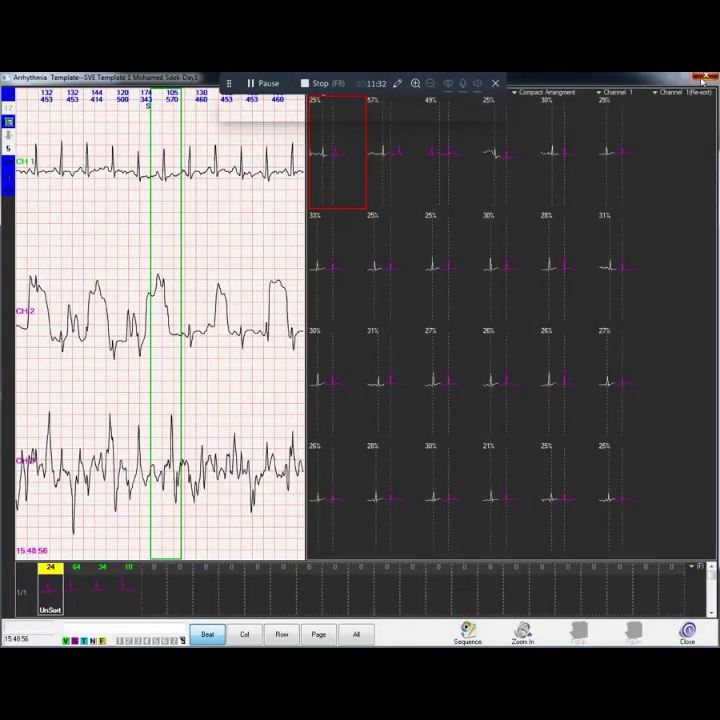
pyautogui.click(688, 631)
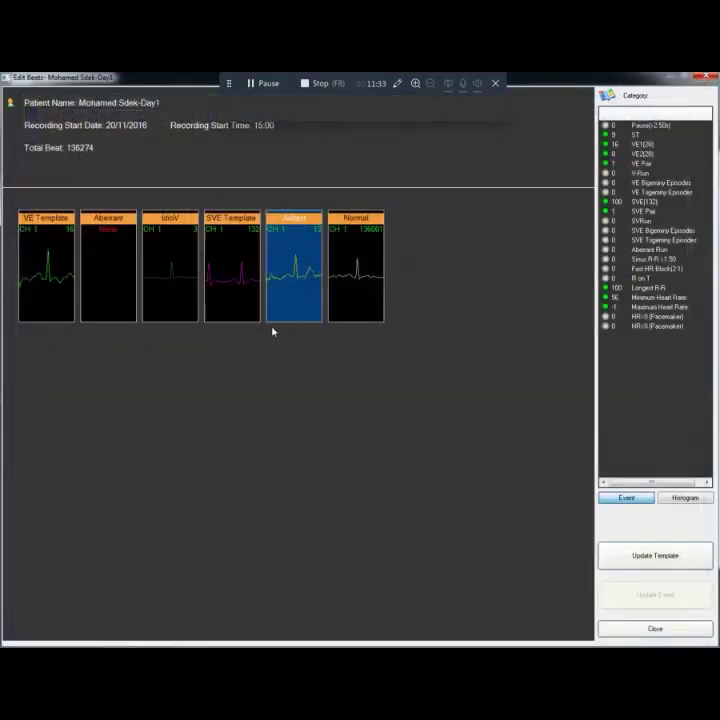
pyautogui.doubleClick(237, 260)
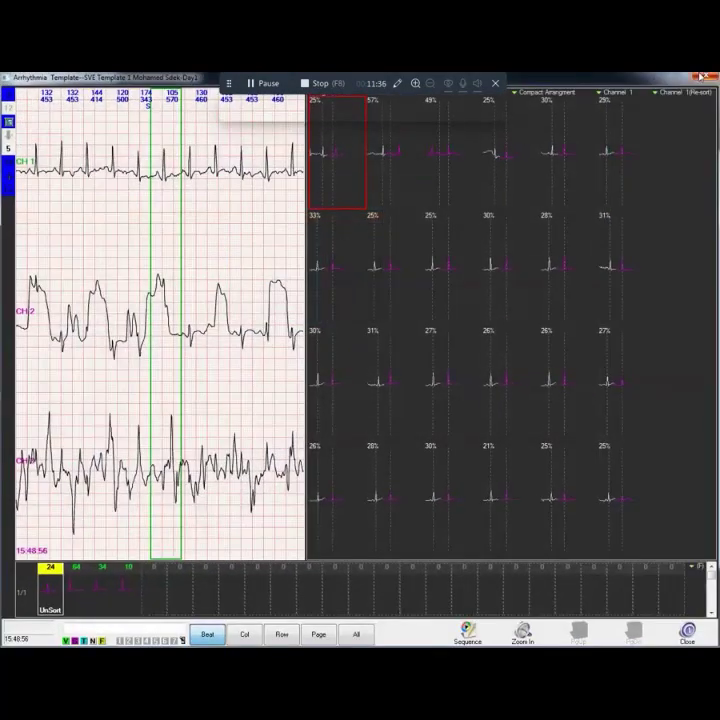
pyautogui.press('Escape')
pyautogui.doubleClick(291, 252)
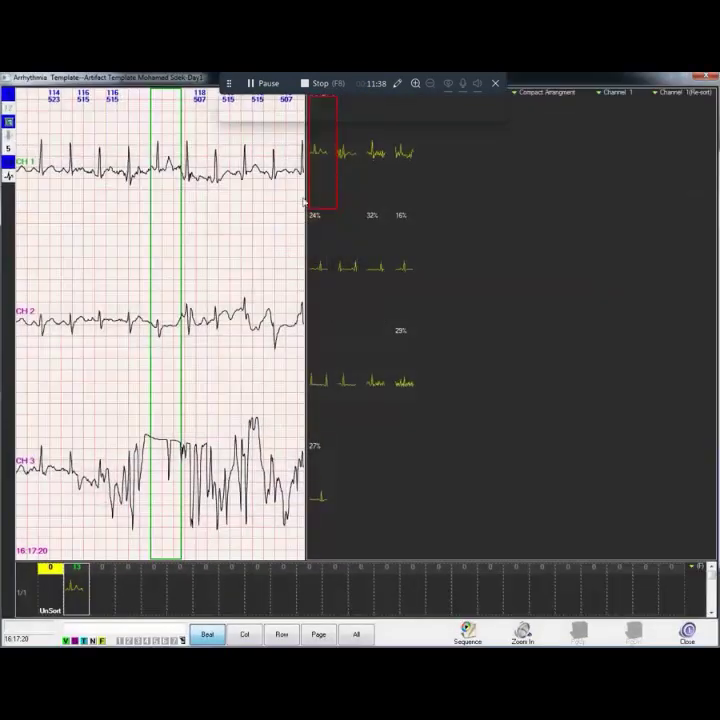
pyautogui.click(706, 77)
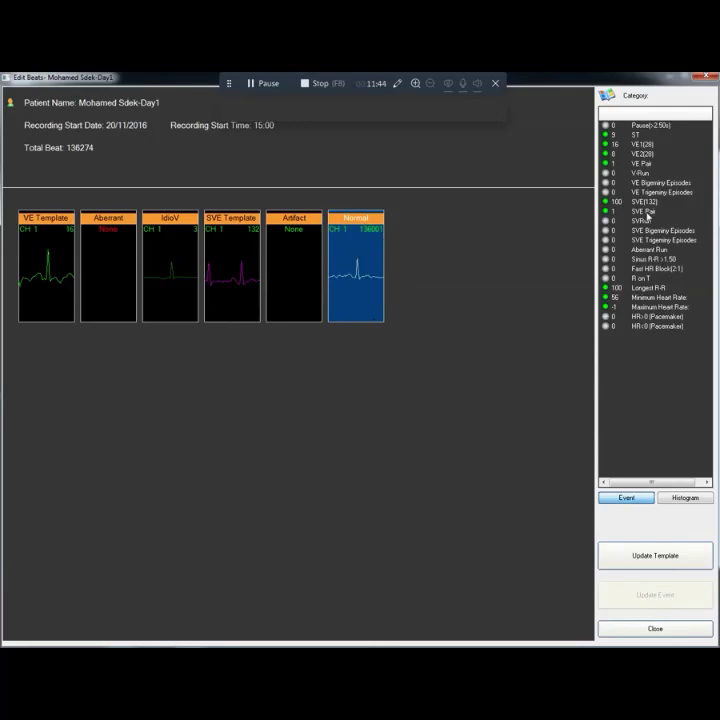
# Open the day 1 ST events, check the saved ones, and save the strip of the 09:12:30 event.
pyautogui.doubleClick(630, 135)
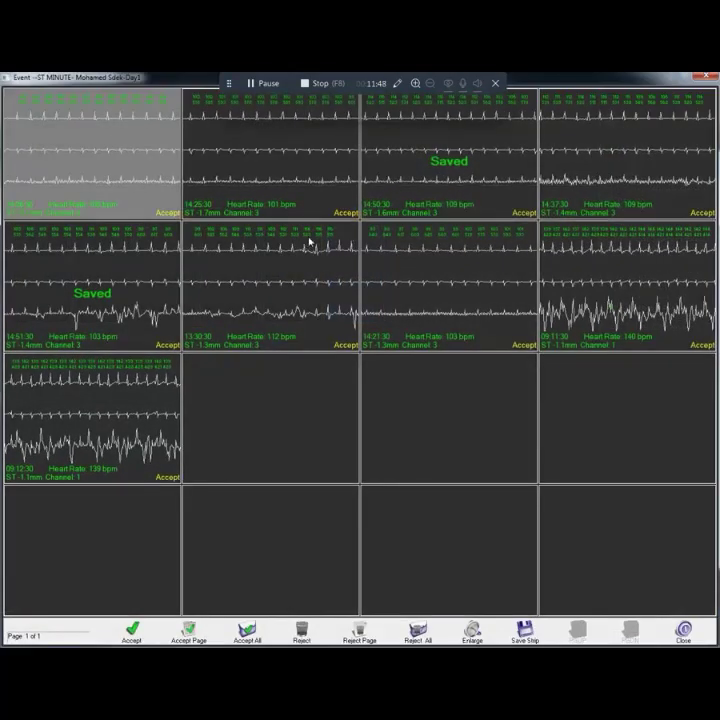
pyautogui.click(84, 291)
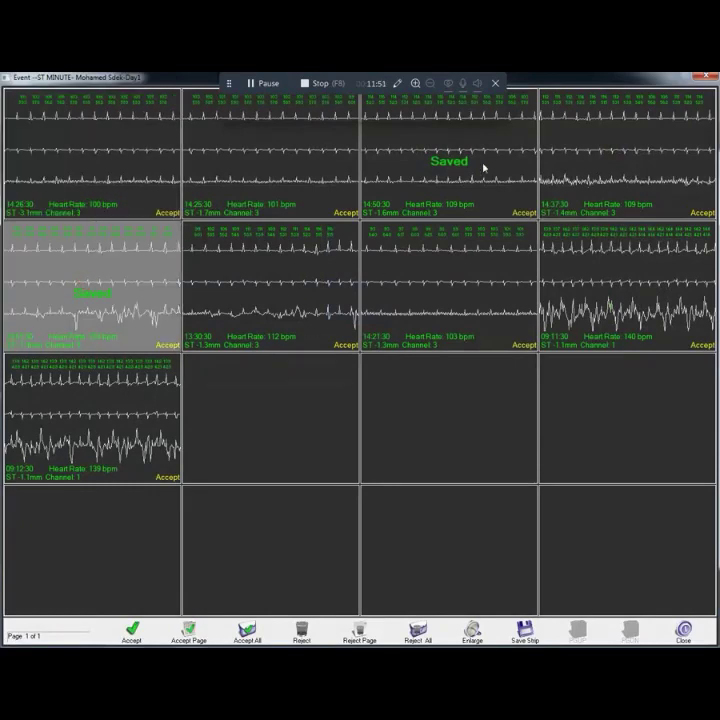
pyautogui.click(484, 170)
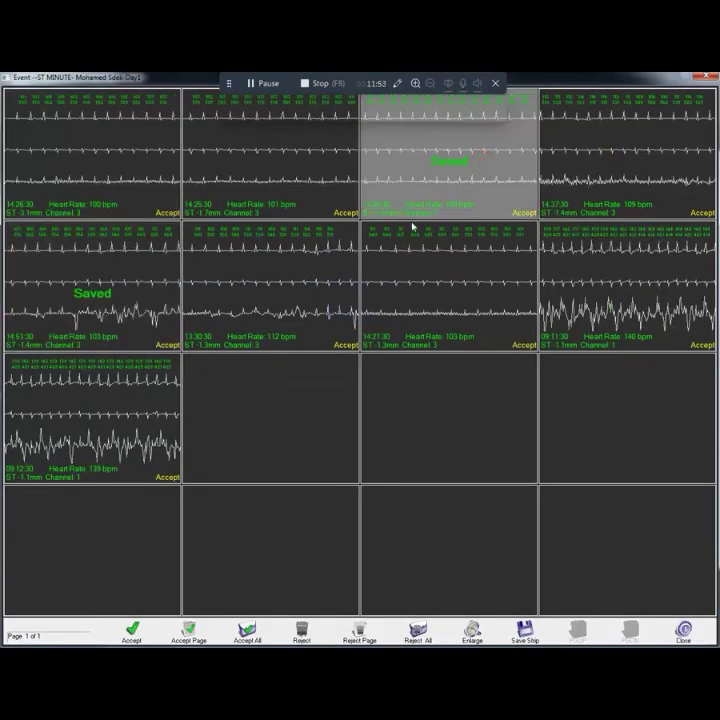
pyautogui.click(125, 419)
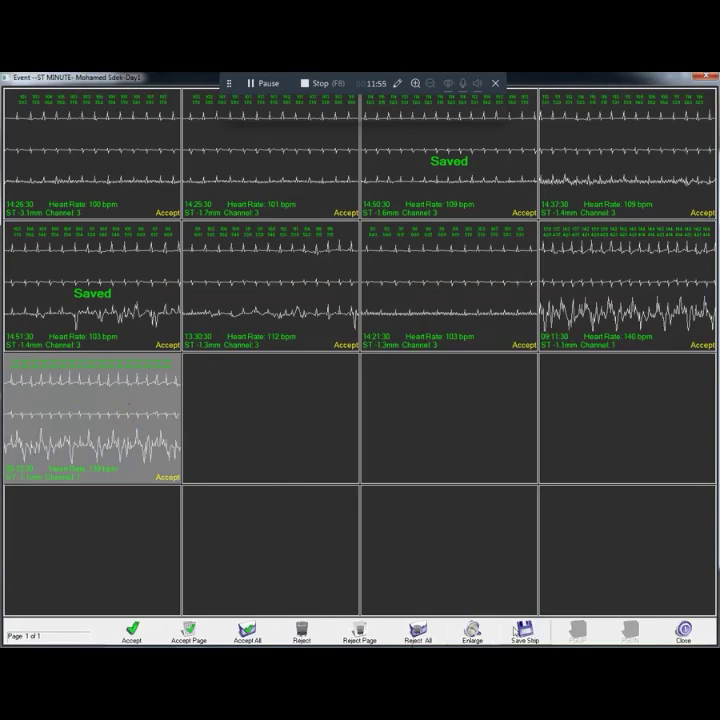
pyautogui.click(274, 286)
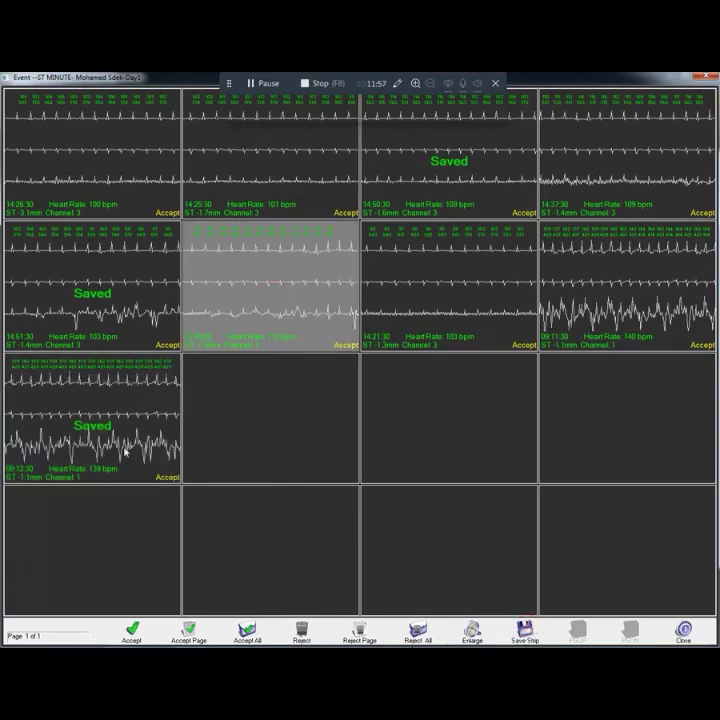
# View the full ECG strip of the saved 09:12:30 ST event and close it.
pyautogui.doubleClick(124, 449)
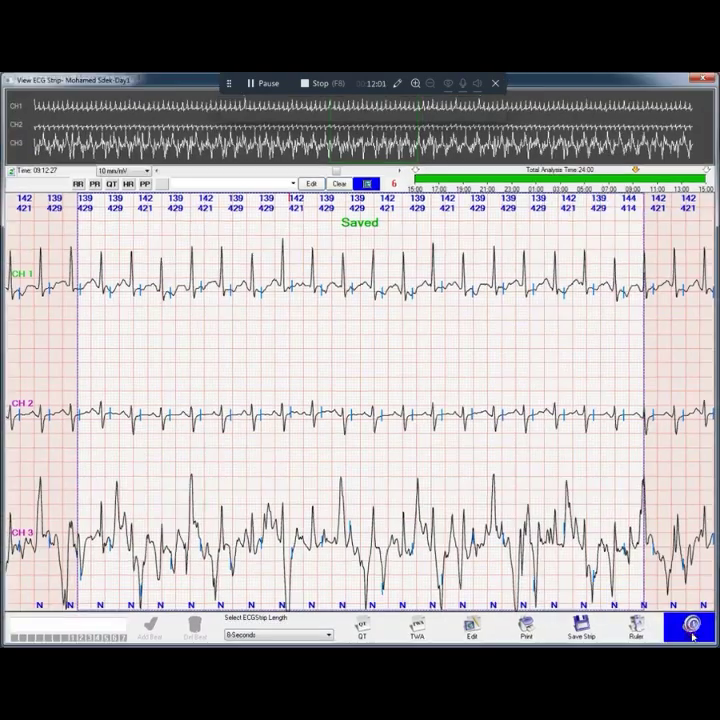
pyautogui.click(691, 627)
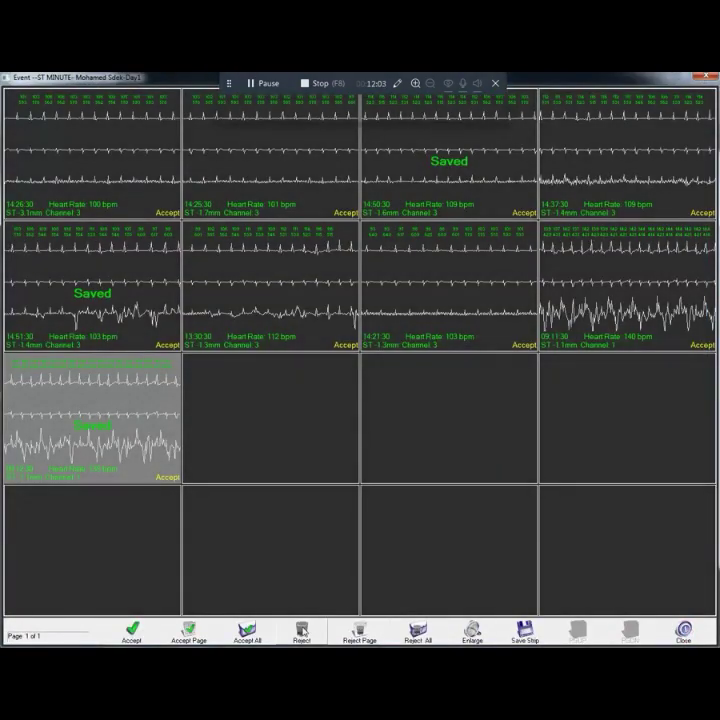
# Bring up the 12-channel 50 mm/s print setup for the 14:21:30 event strip and cancel it.
pyautogui.doubleClick(457, 285)
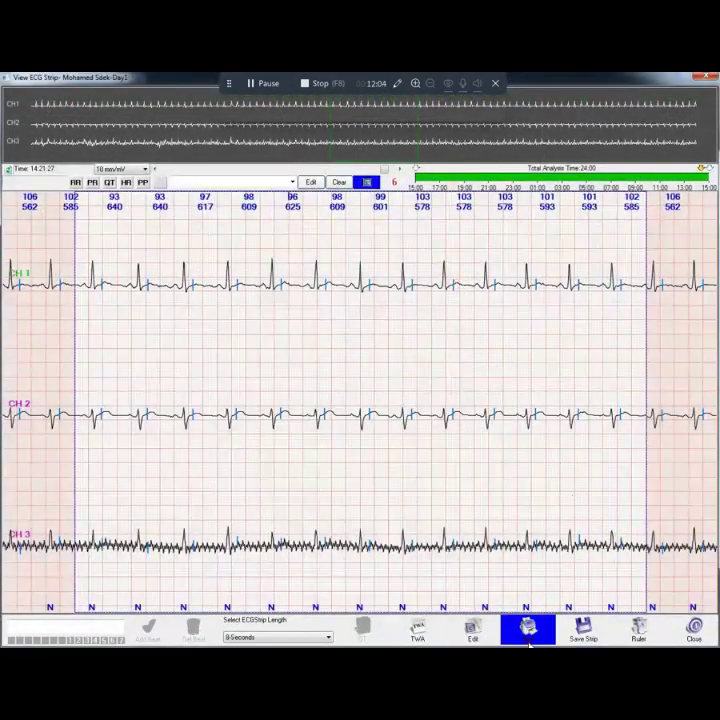
pyautogui.click(525, 626)
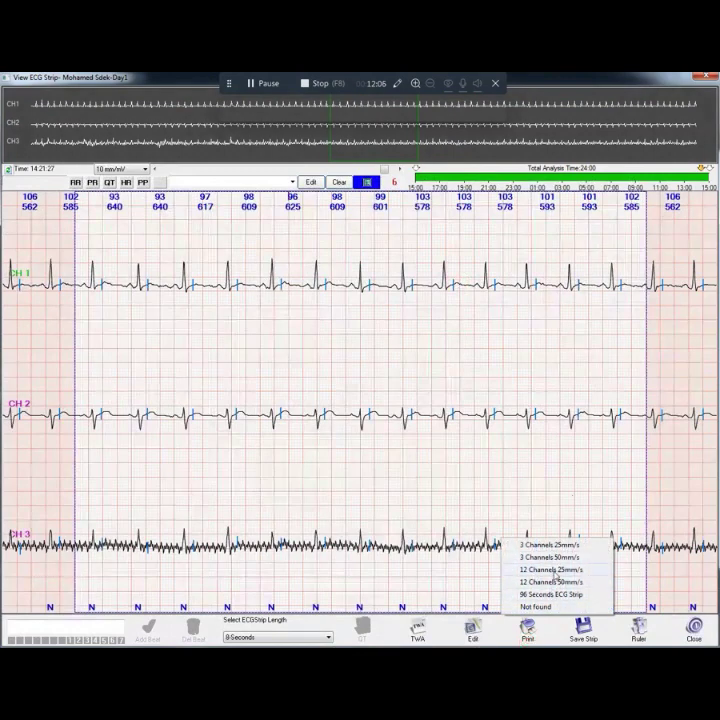
pyautogui.click(557, 581)
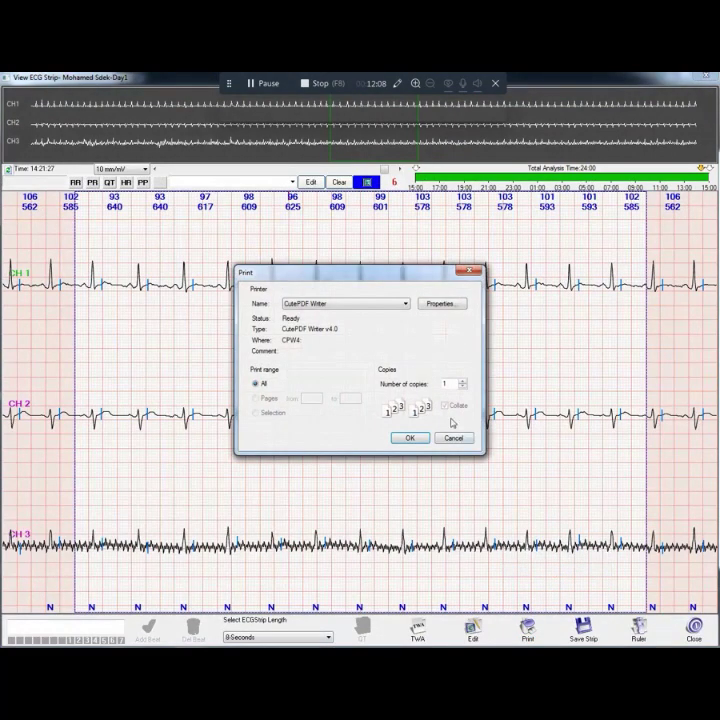
pyautogui.click(478, 275)
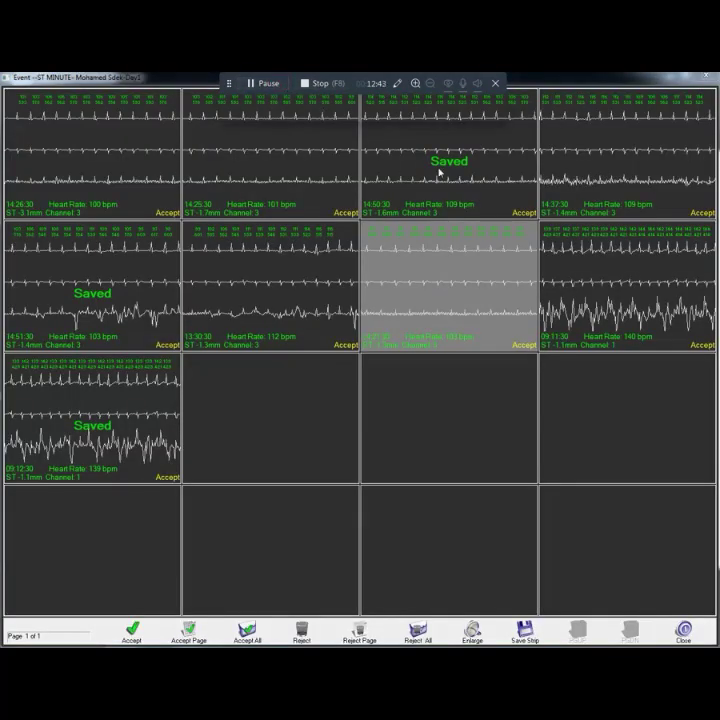
# Compare the 14:21:30 event strip in the three-channel and six-lead views, and close the ST events and beat editor.
pyautogui.doubleClick(452, 295)
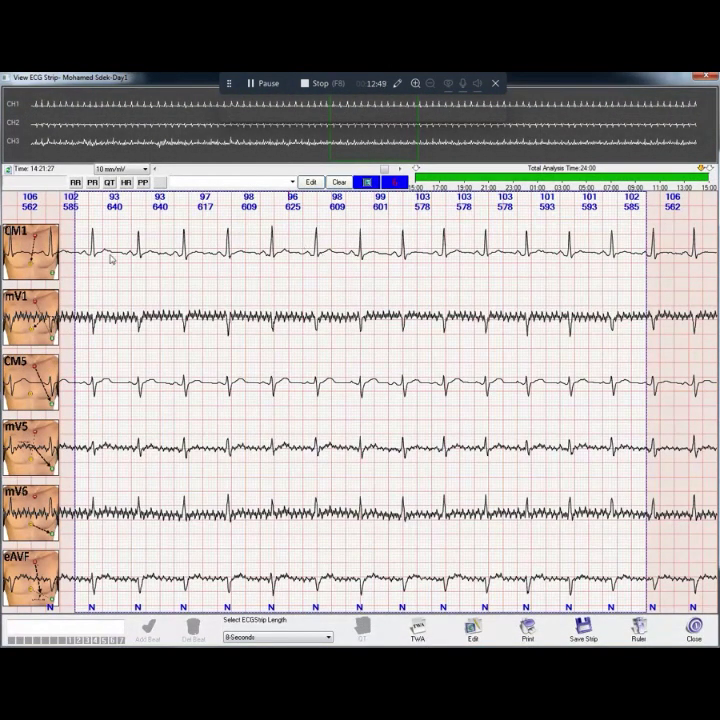
pyautogui.click(394, 184)
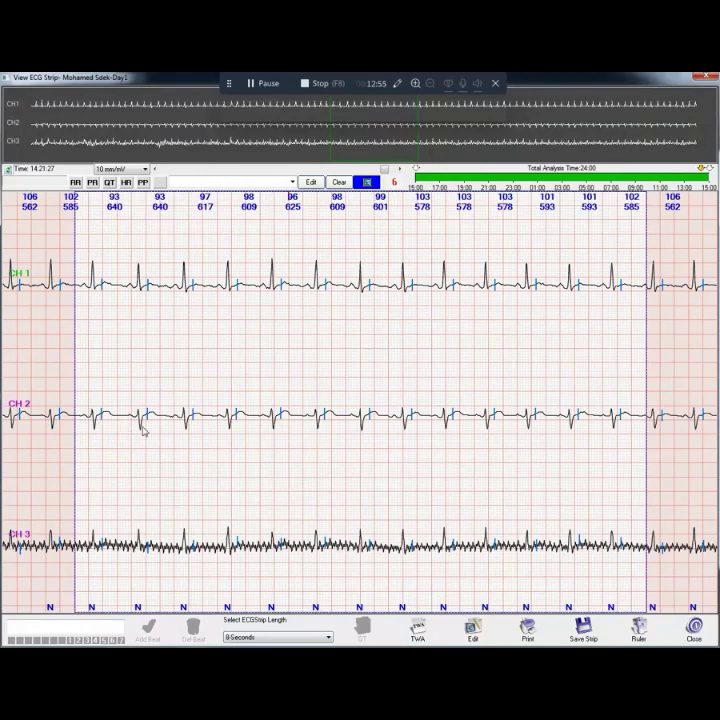
pyautogui.click(398, 184)
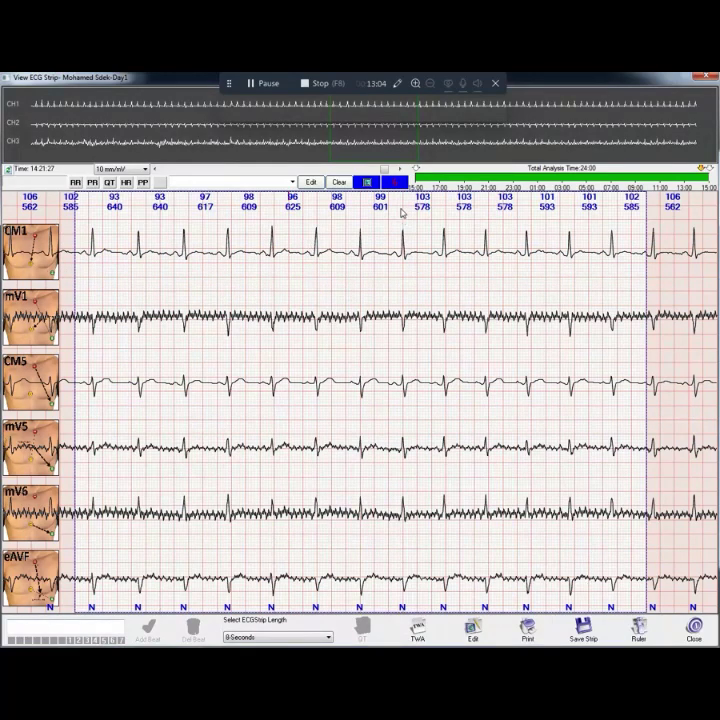
pyautogui.click(398, 182)
pyautogui.click(692, 628)
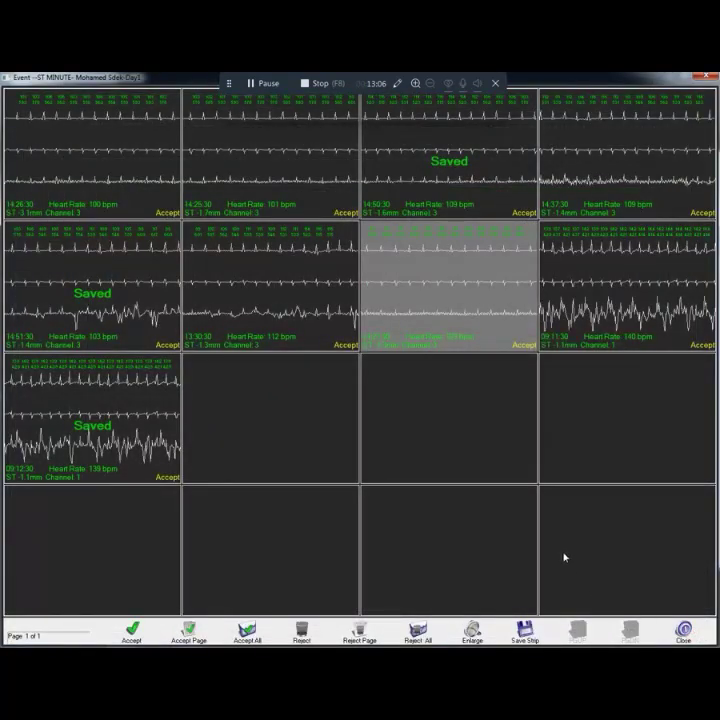
pyautogui.click(690, 633)
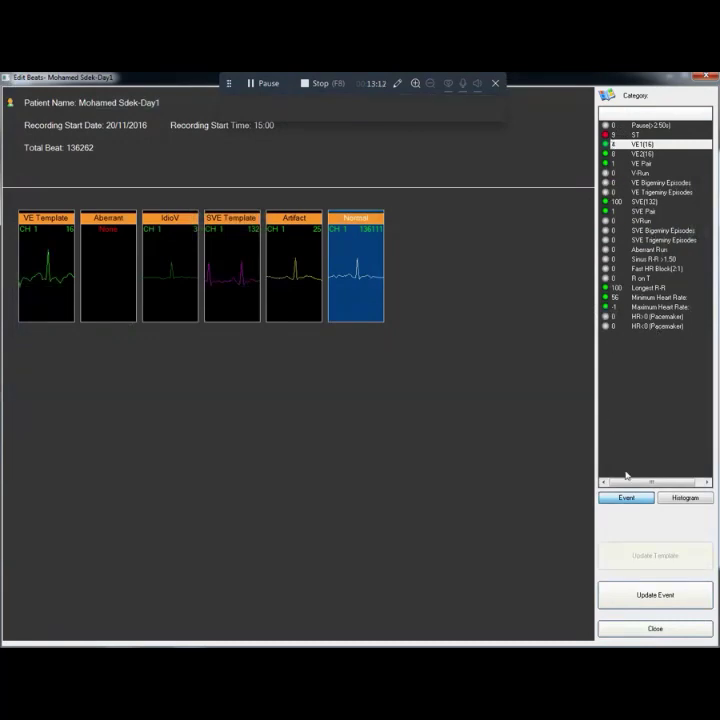
pyautogui.click(660, 631)
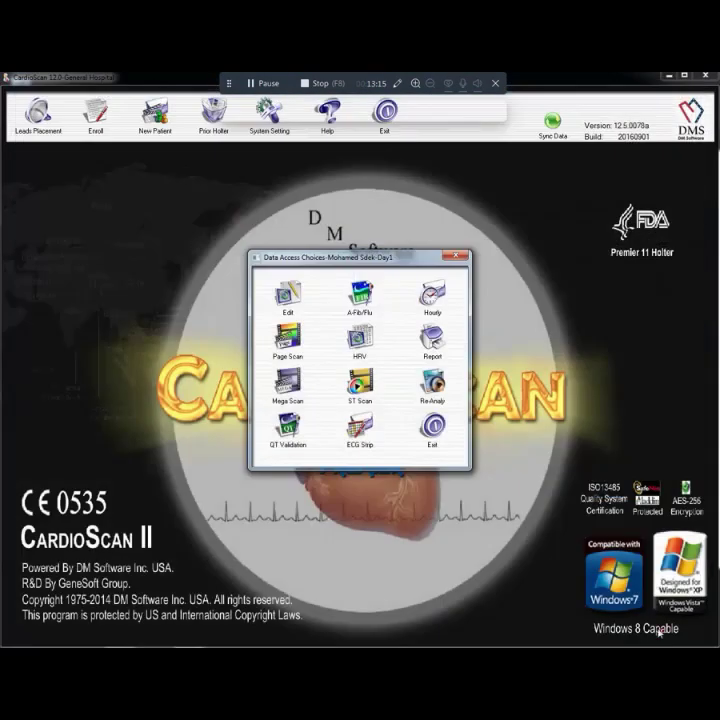
# In the A-Fib/Flu analysis, mark the stretch from 18:23:36 to 18:36:55 and add it as a fibrillation/flutter period.
pyautogui.click(361, 295)
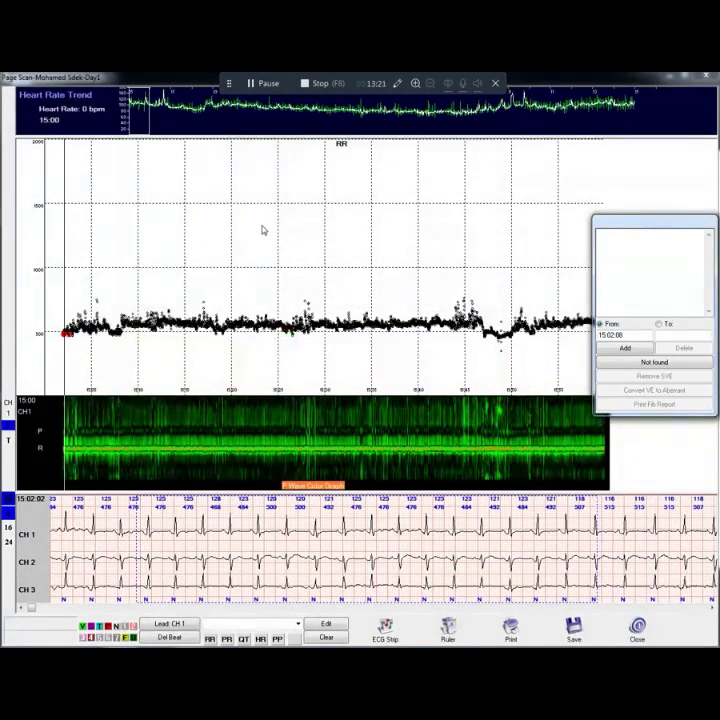
pyautogui.moveTo(167, 104); pyautogui.dragTo(204, 122)
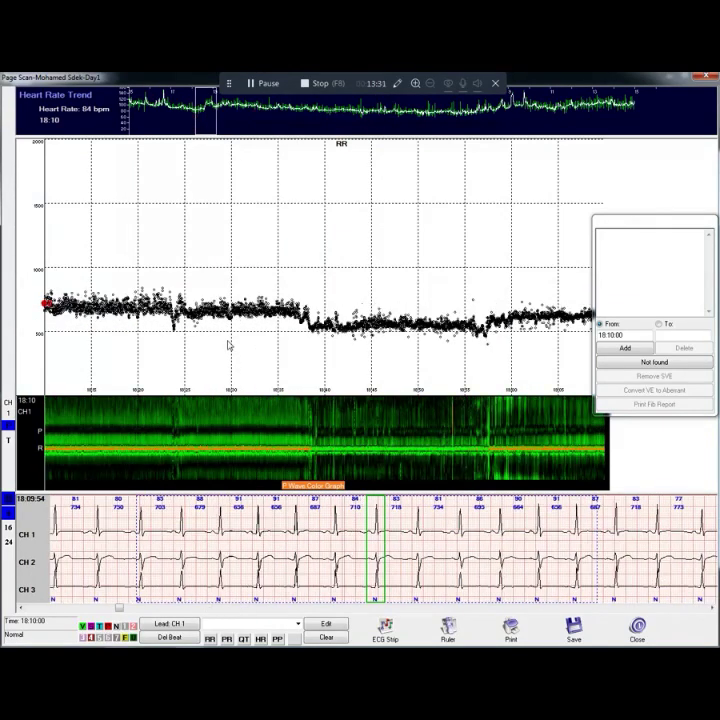
pyautogui.moveTo(172, 418); pyautogui.dragTo(296, 405)
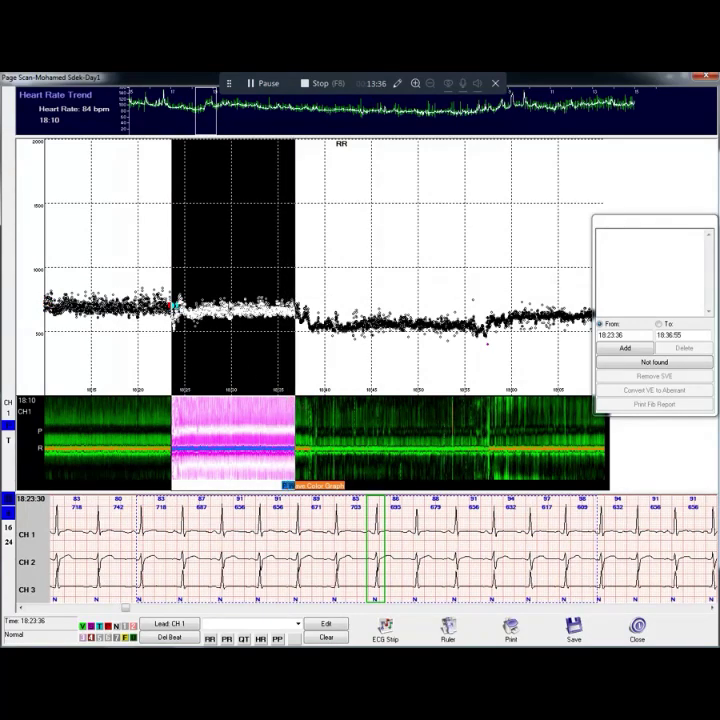
pyautogui.click(626, 347)
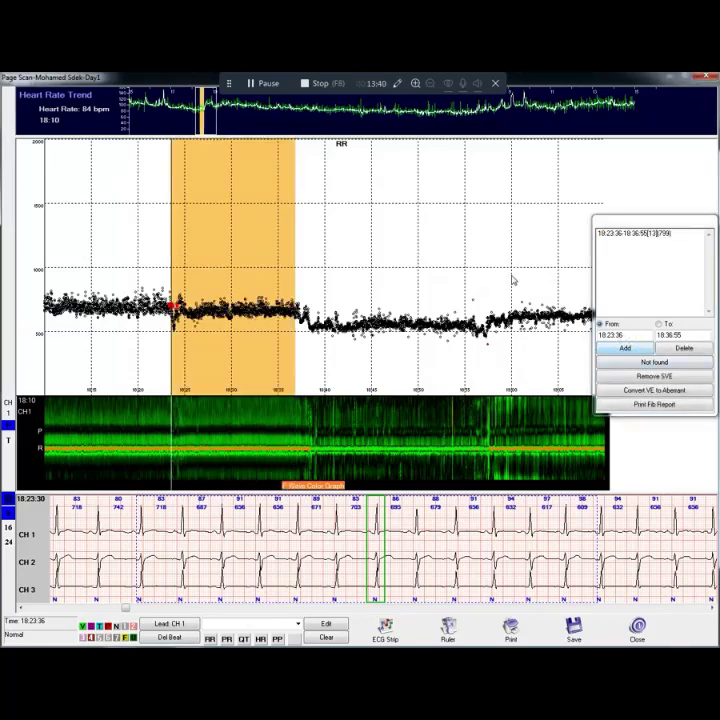
# Remove all SVE events from the 18:23:36–18:36:55 Fib/Flu period and convert its VE events to Aberrant.
pyautogui.click(651, 235)
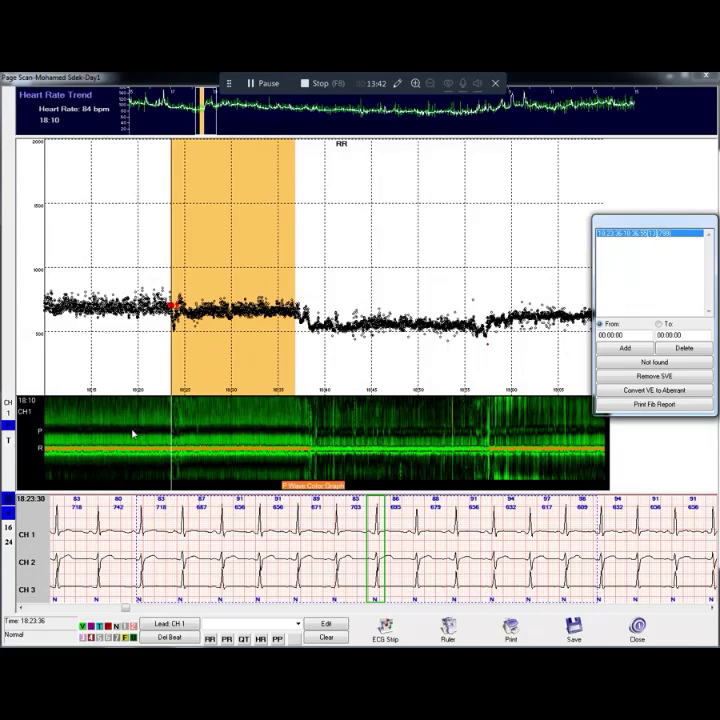
pyautogui.click(636, 376)
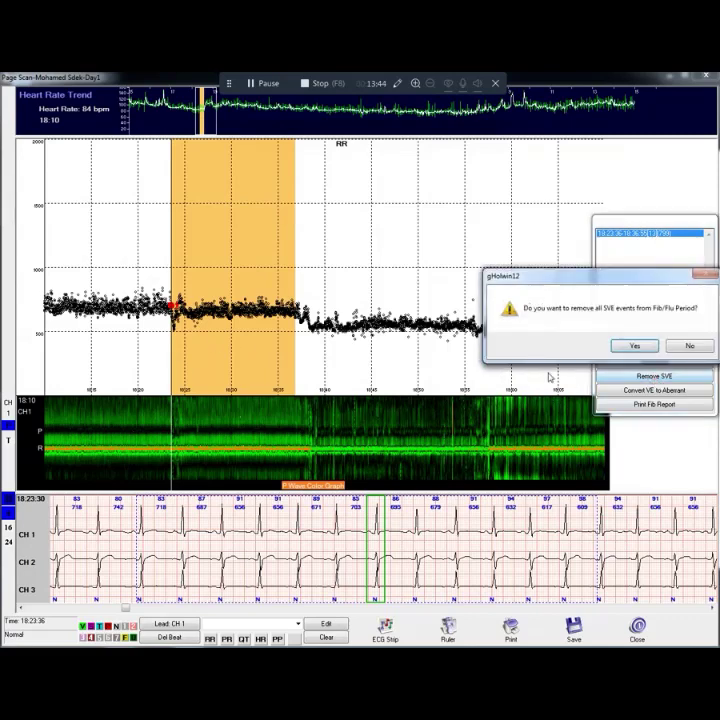
pyautogui.click(640, 344)
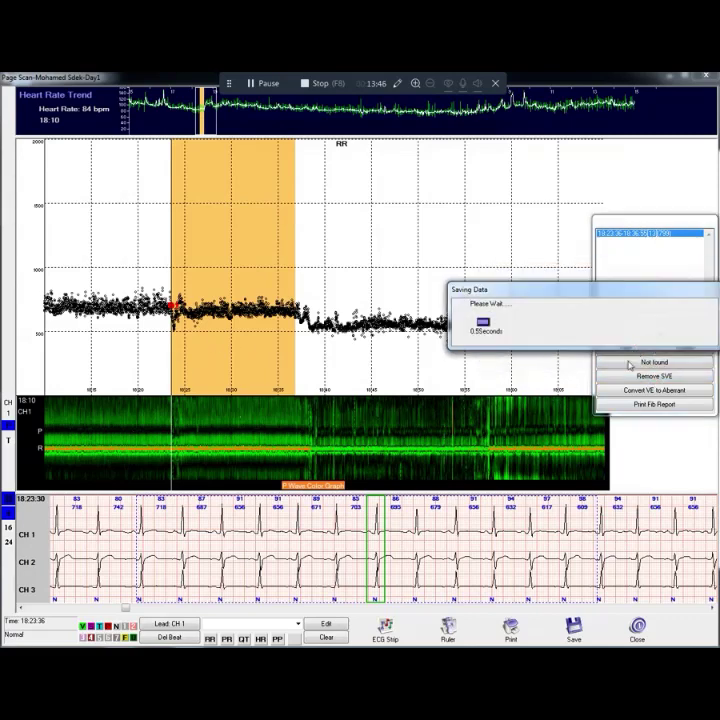
pyautogui.click(642, 391)
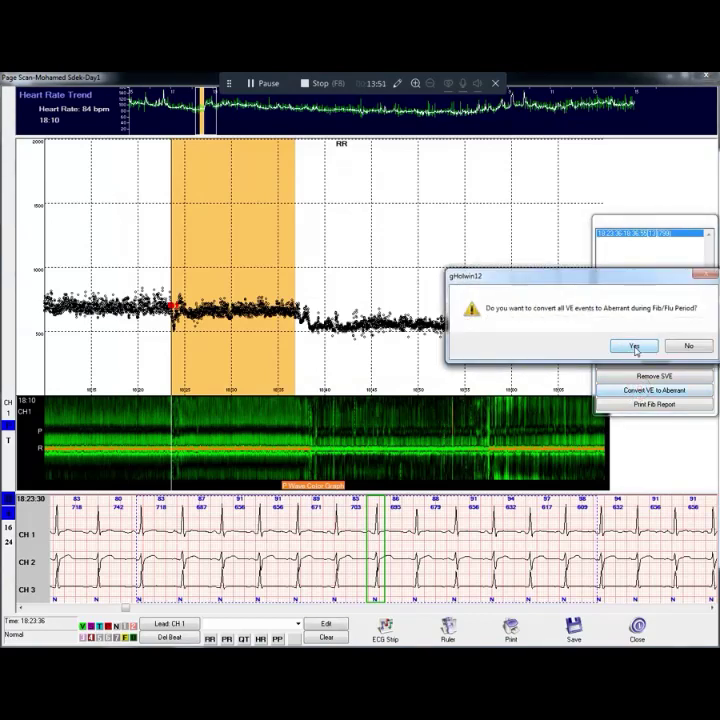
pyautogui.click(635, 346)
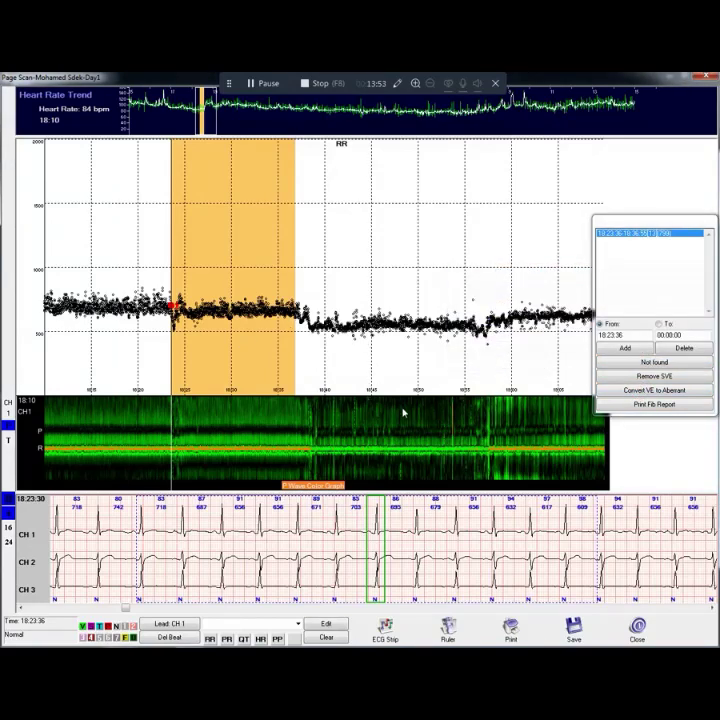
# Add two more Fib/Flu periods, 18:46:23–18:49:05 and 18:58:33–18:59:34.
pyautogui.click(404, 412)
pyautogui.moveTo(384, 419); pyautogui.dragTo(409, 419)
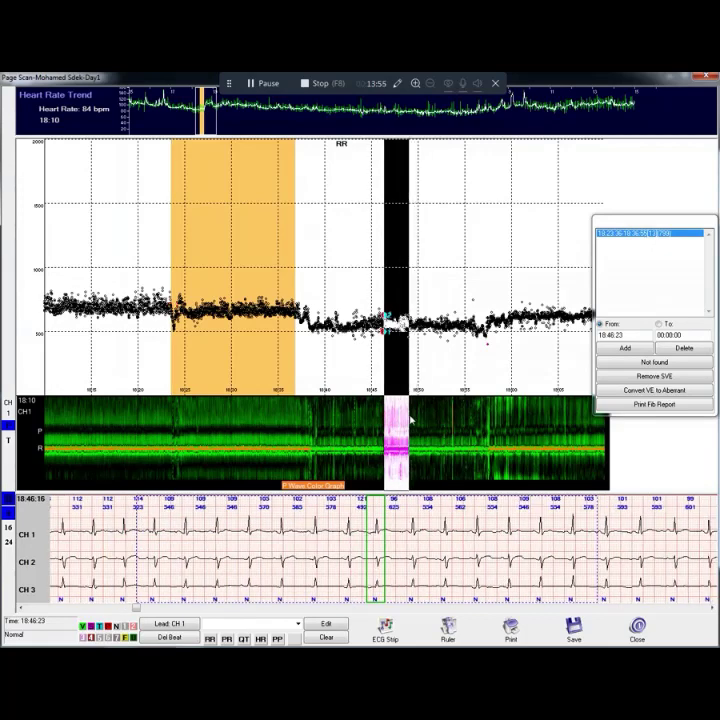
pyautogui.click(625, 348)
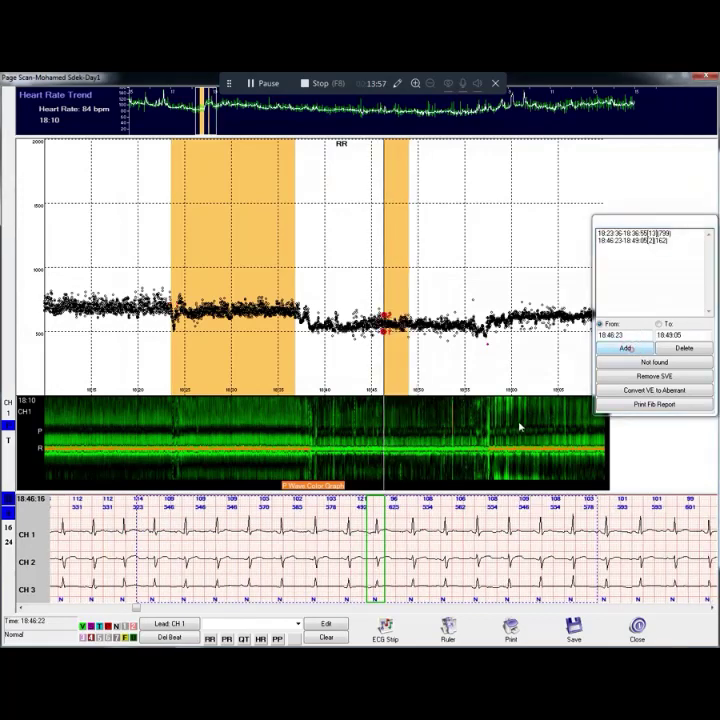
pyautogui.click(502, 426)
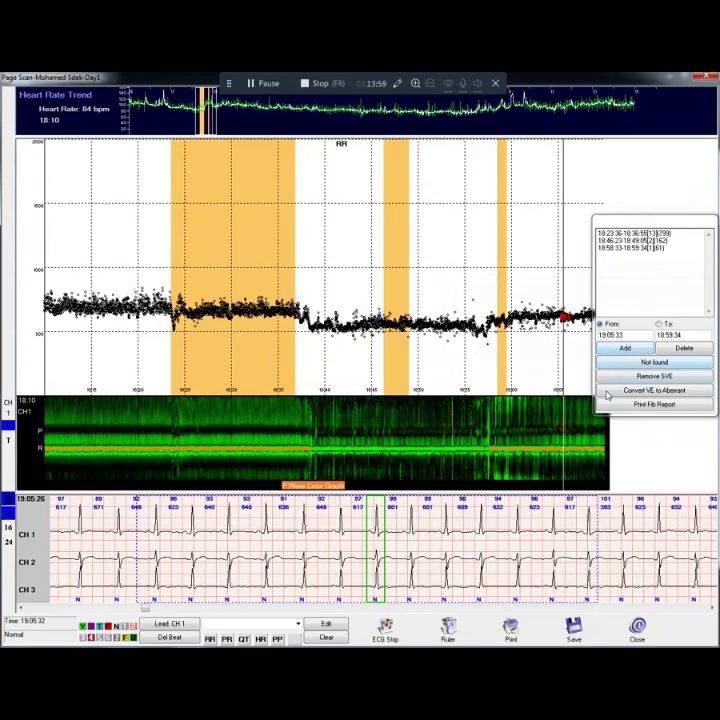
pyautogui.click(625, 347)
# Add the 19:05:21–19:07:10 stretch as a Fib/Flu period and close the A-Fib/Flu analysis.
pyautogui.click(681, 346)
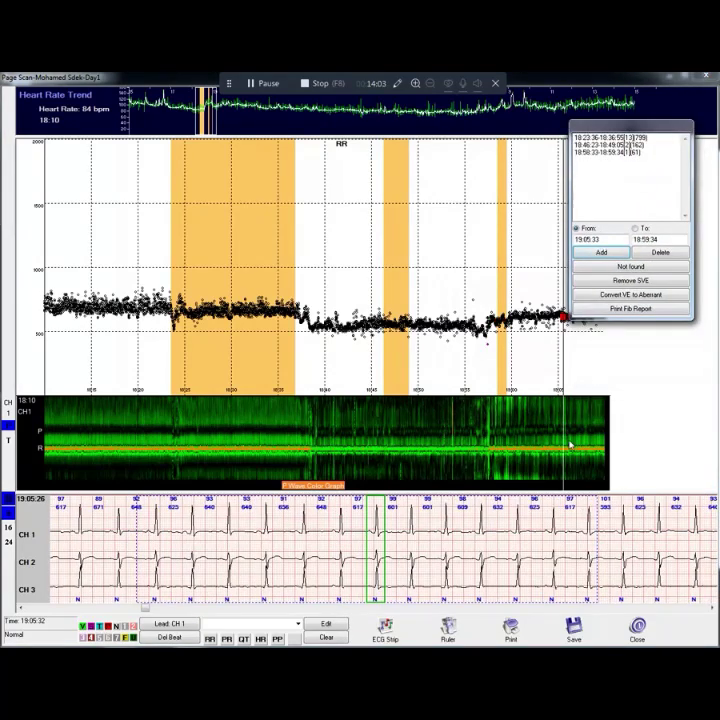
pyautogui.moveTo(561, 430); pyautogui.dragTo(578, 426)
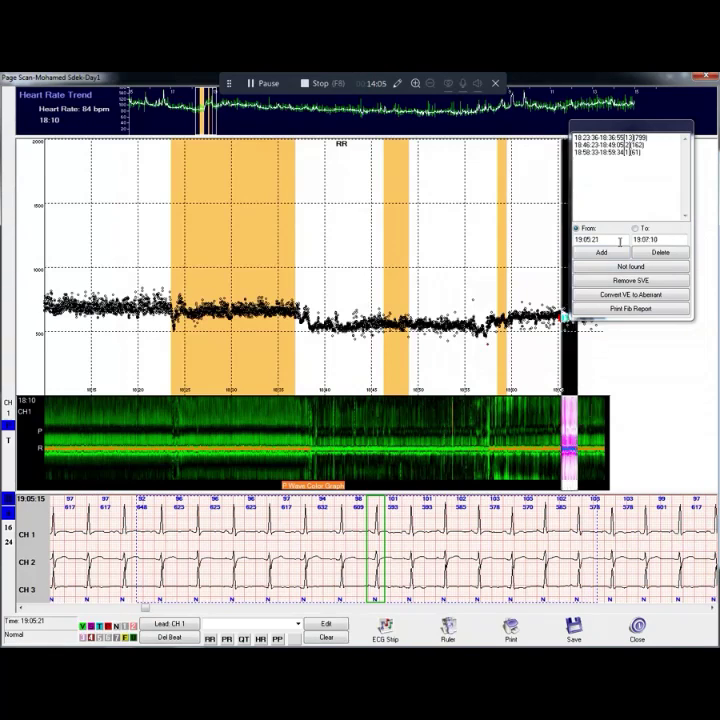
pyautogui.click(602, 252)
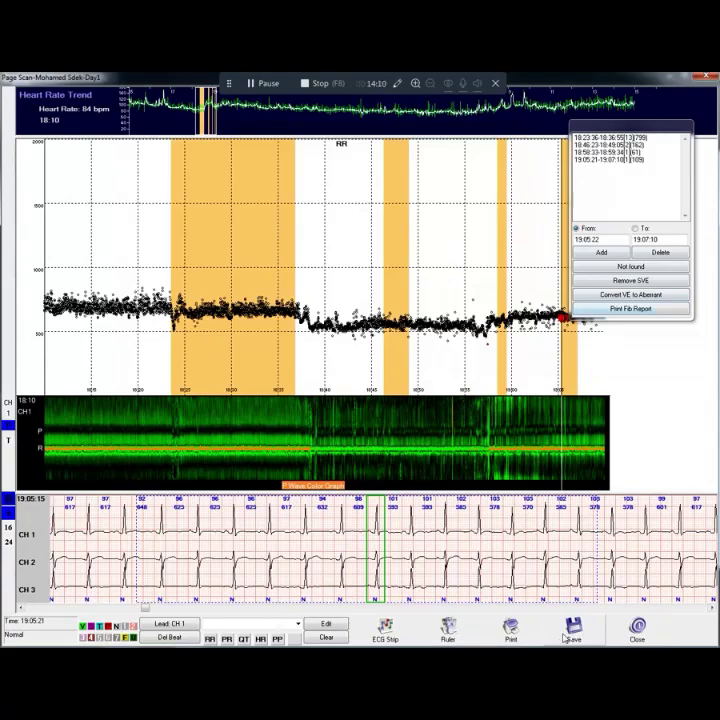
pyautogui.click(640, 628)
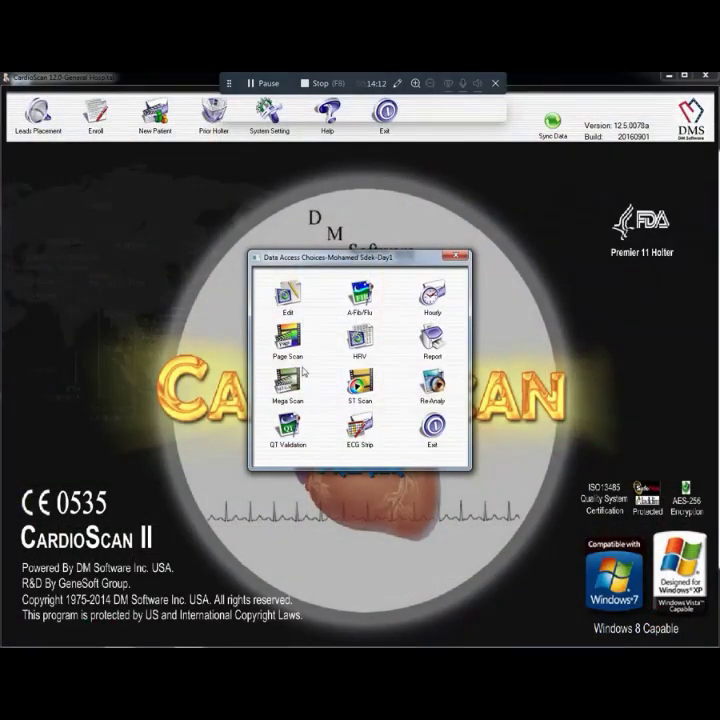
# Review the day 1 24-hour tabular summary across its heart rate, ST, VE and SVE columns, and close it.
pyautogui.click(430, 297)
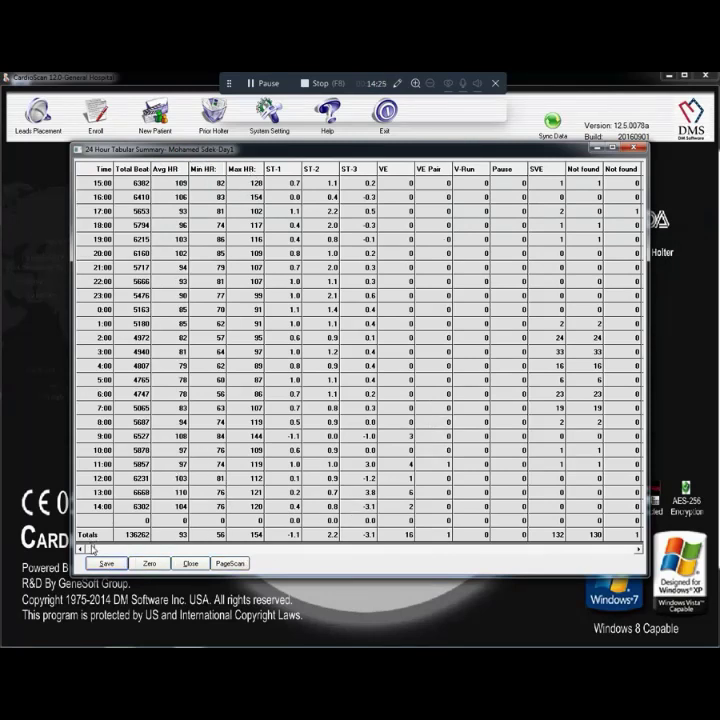
pyautogui.moveTo(90, 549); pyautogui.dragTo(263, 565)
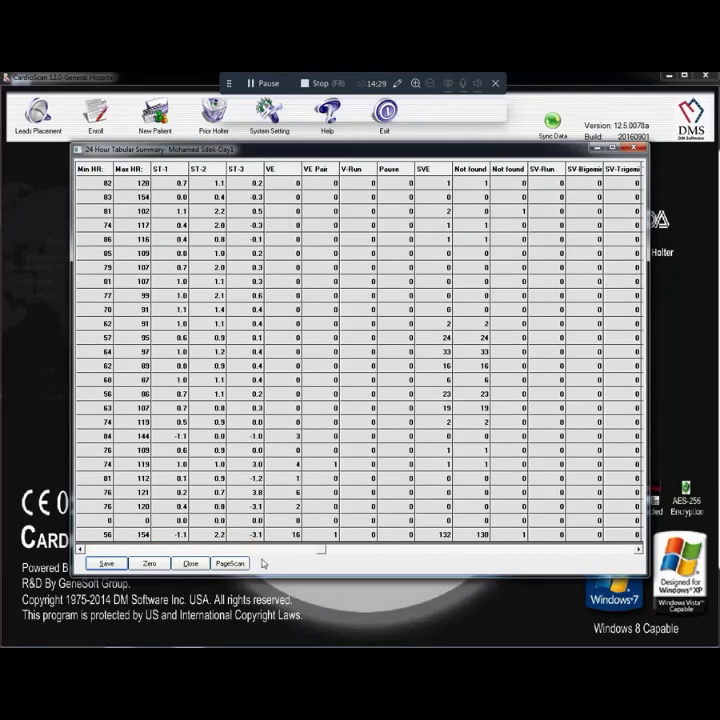
pyautogui.click(197, 566)
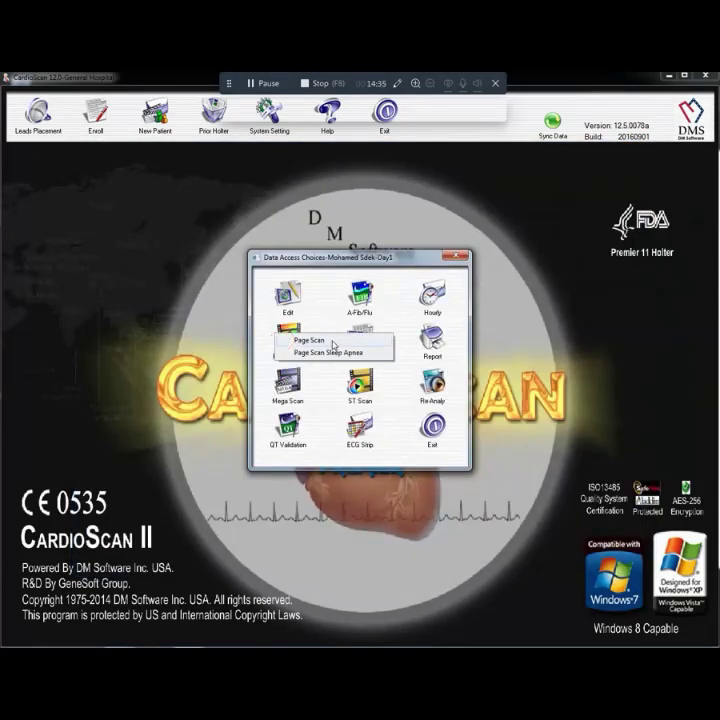
# Open the day 1 Page Scan and inspect sample beats in the 15:00 half hour and the 19:32 row.
pyautogui.click(327, 342)
pyautogui.click(262, 319)
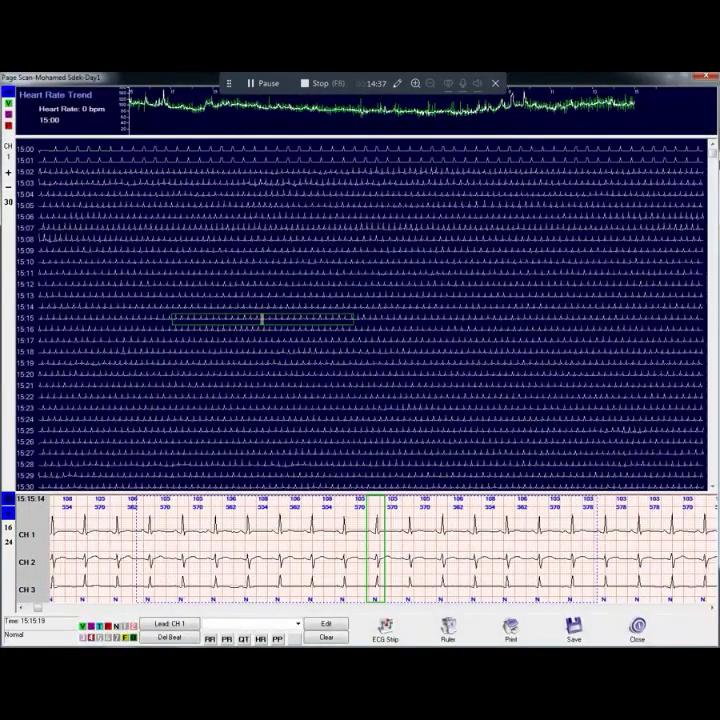
pyautogui.click(599, 186)
pyautogui.click(492, 217)
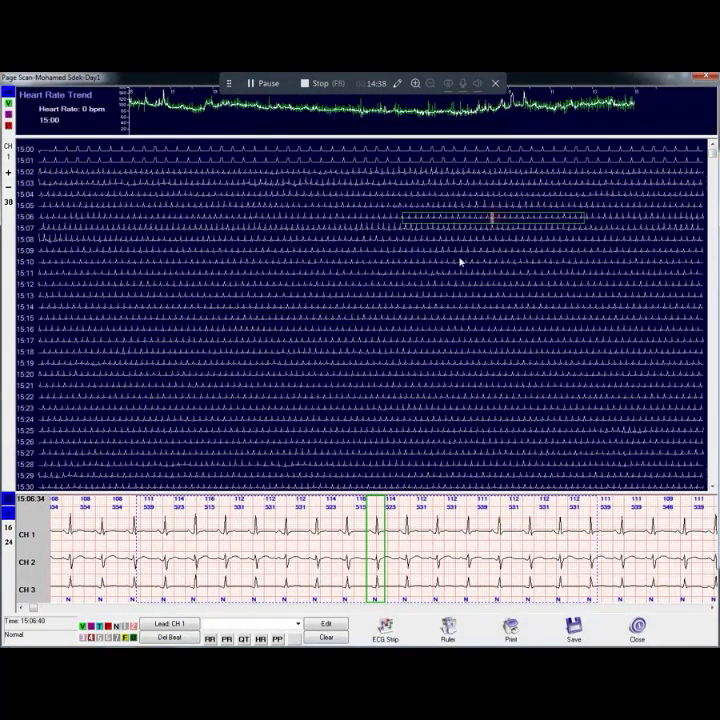
pyautogui.click(367, 296)
pyautogui.moveTo(712, 154); pyautogui.dragTo(711, 213)
pyautogui.click(385, 297)
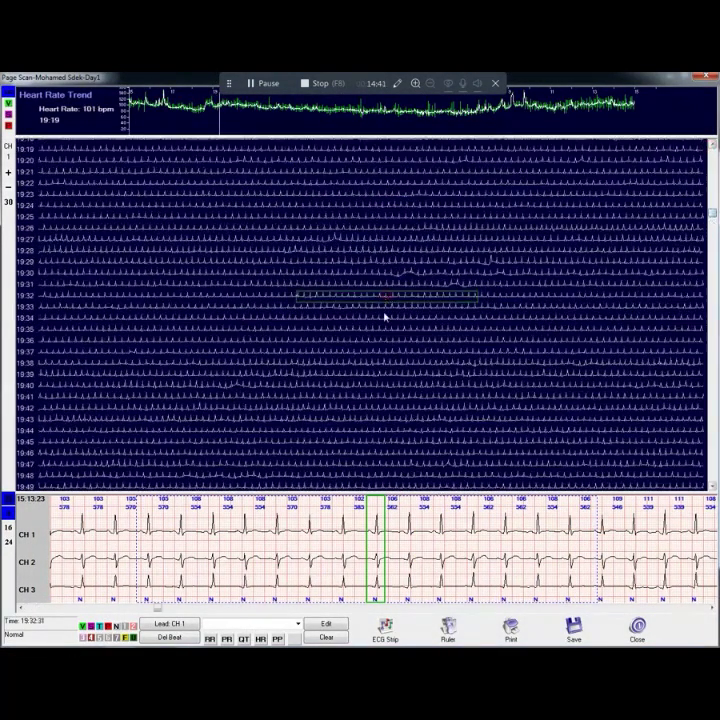
# Label the 19:40:24 beat in the 19:40 row as SVE and the following beat at 19:40:25 as Pause.
pyautogui.click(438, 371)
pyautogui.click(308, 387)
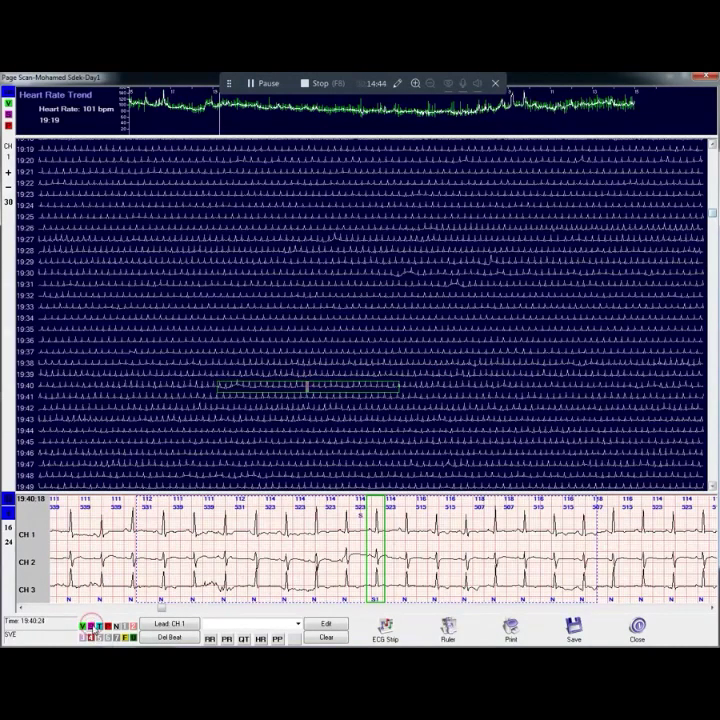
pyautogui.press('s')
pyautogui.press('Right')
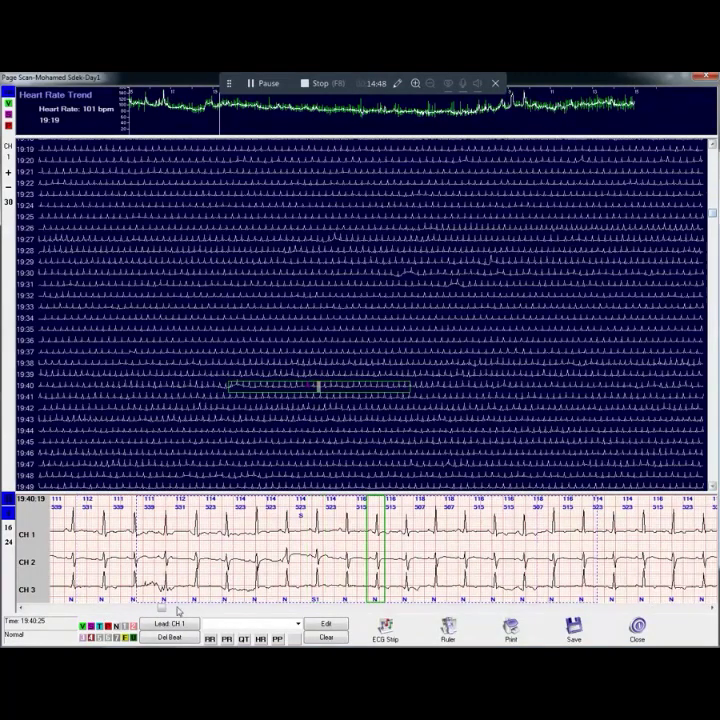
pyautogui.click(108, 627)
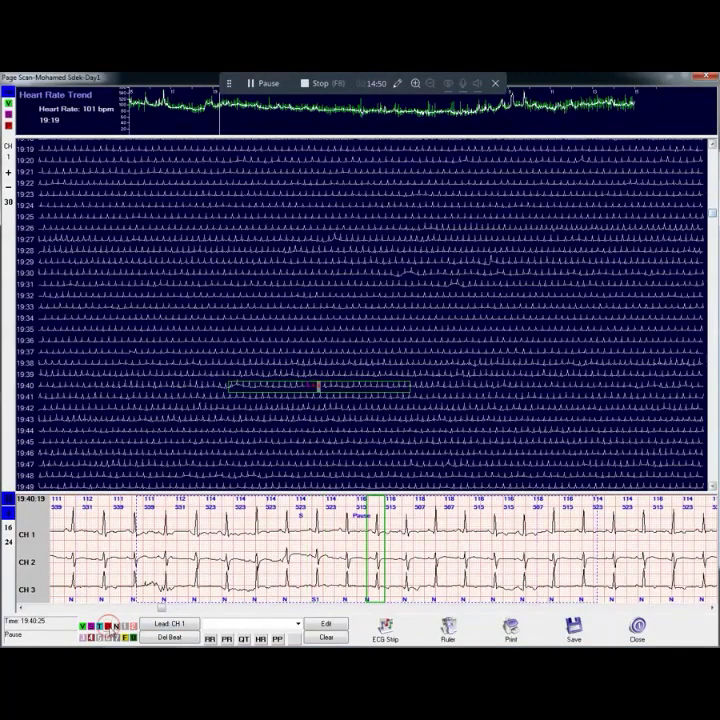
# Open the ECG strip in the 19:43 row, save it as an 8-second strip, and close it.
pyautogui.click(407, 416)
pyautogui.click(308, 401)
pyautogui.click(331, 378)
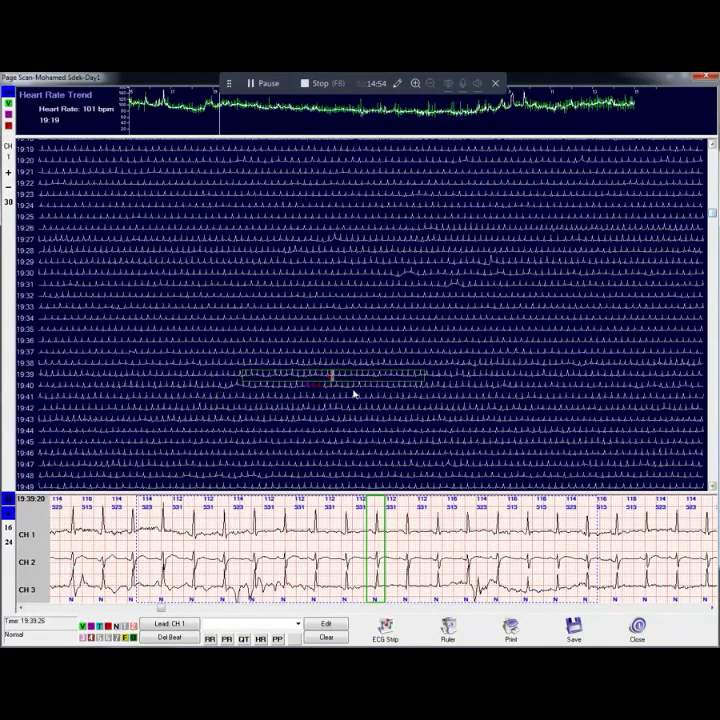
pyautogui.doubleClick(358, 421)
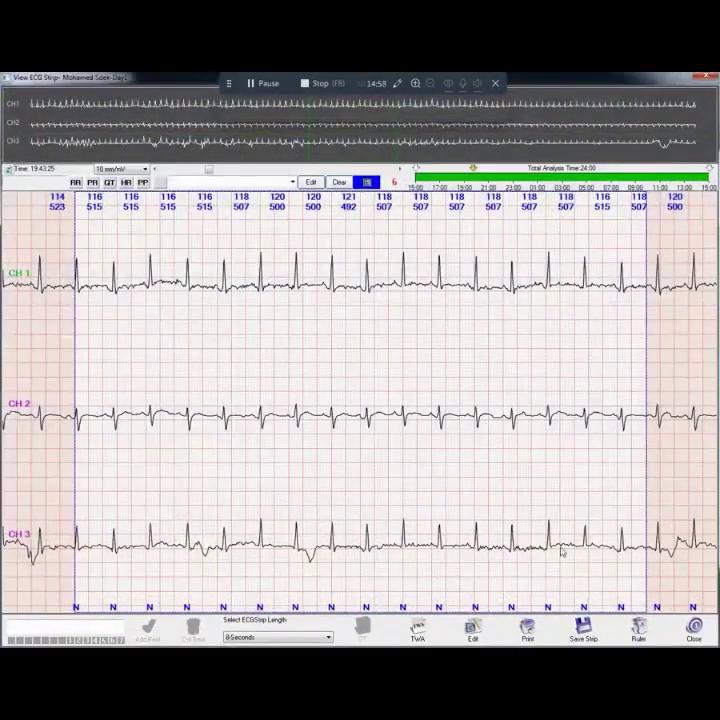
pyautogui.click(583, 627)
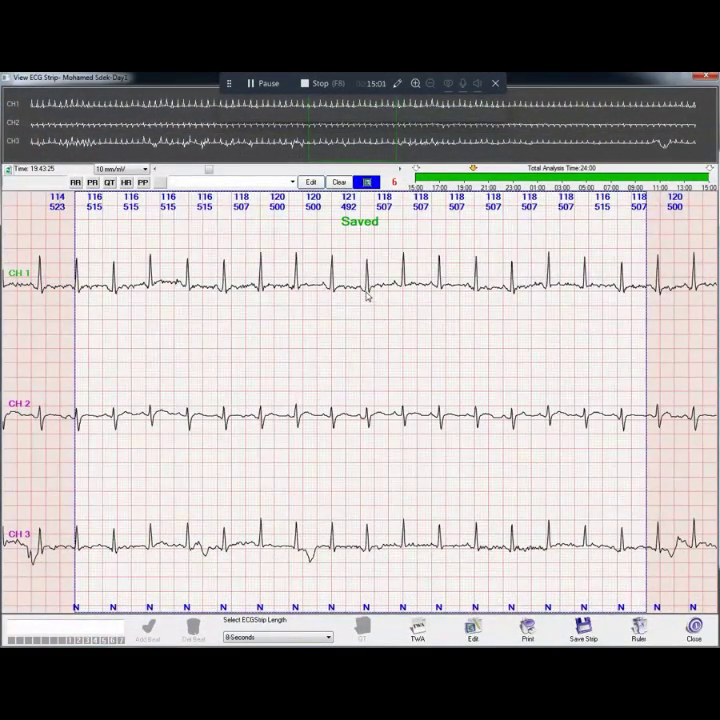
pyautogui.press('Escape')
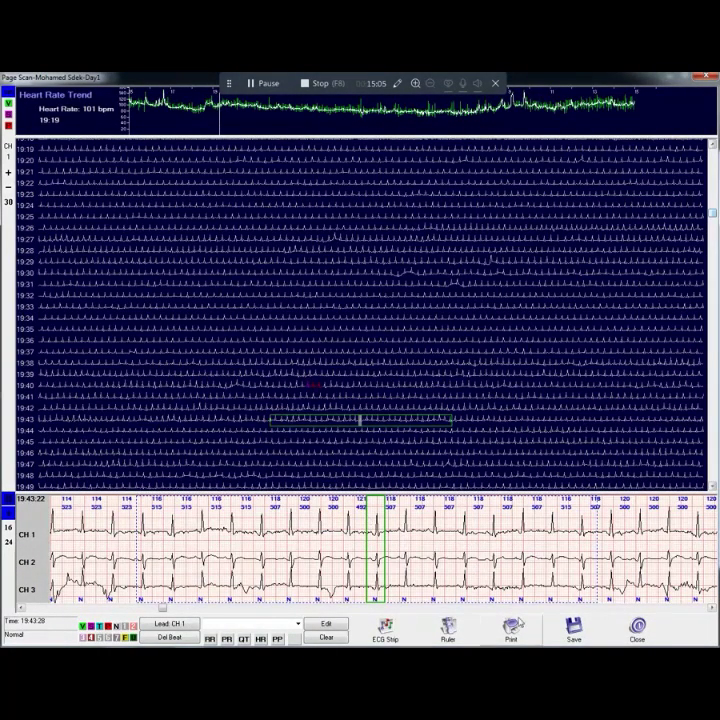
# View the 19:38 ECG strip with its print options and six-lead display, and close the strip and Page Scan.
pyautogui.click(453, 369)
pyautogui.doubleClick(453, 369)
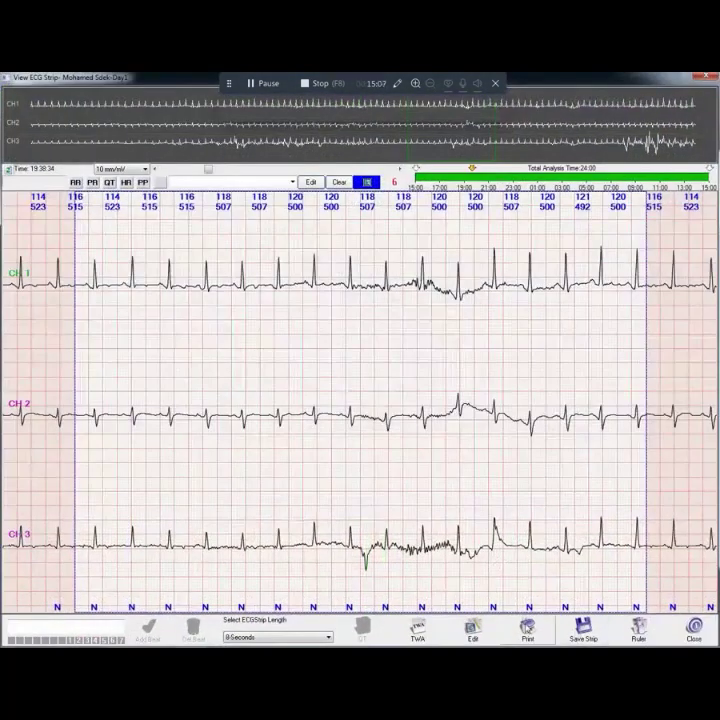
pyautogui.click(527, 627)
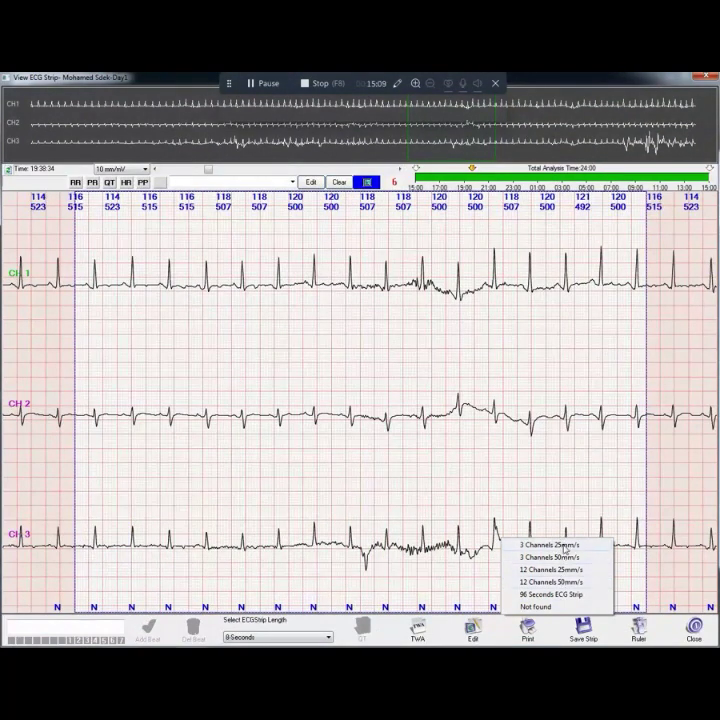
pyautogui.click(455, 481)
pyautogui.click(394, 182)
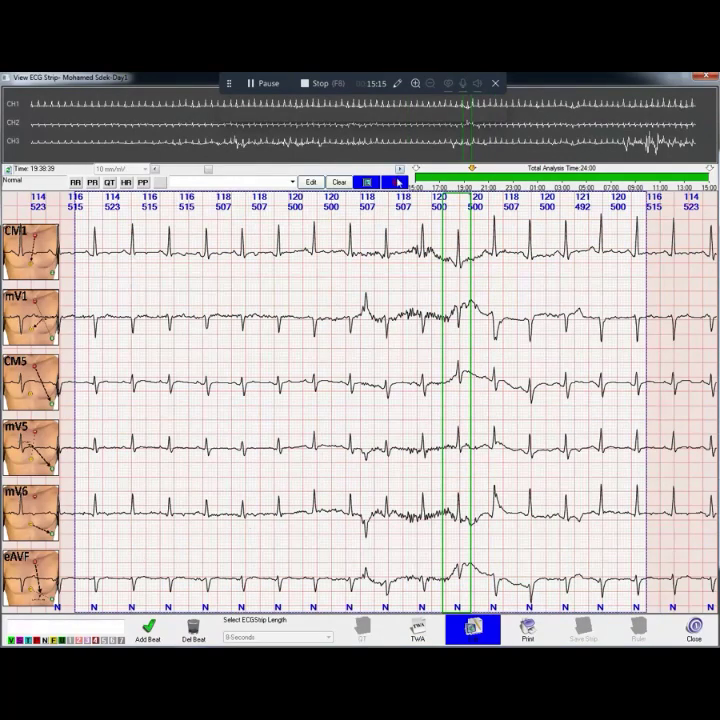
pyautogui.click(394, 182)
pyautogui.click(691, 630)
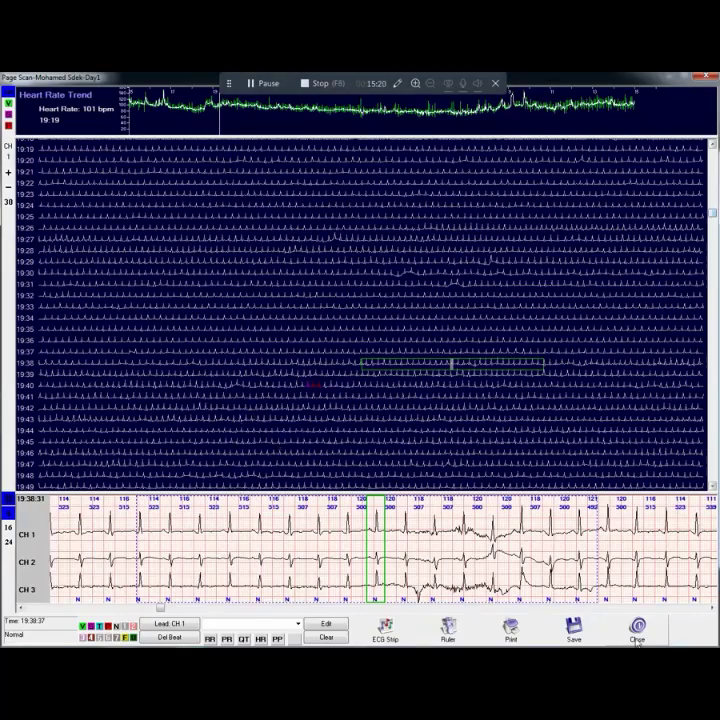
pyautogui.click(637, 628)
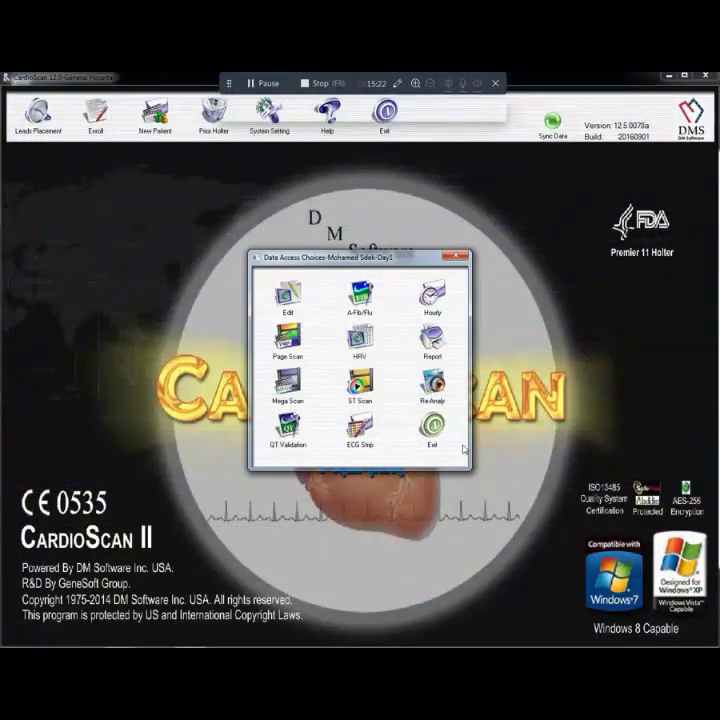
# Open the day 1 Page Scan Sleep Apnea view and examine the heart rate graphs for the 15:00, 21:00, 18:00 and 20:00 hours.
pyautogui.click(295, 340)
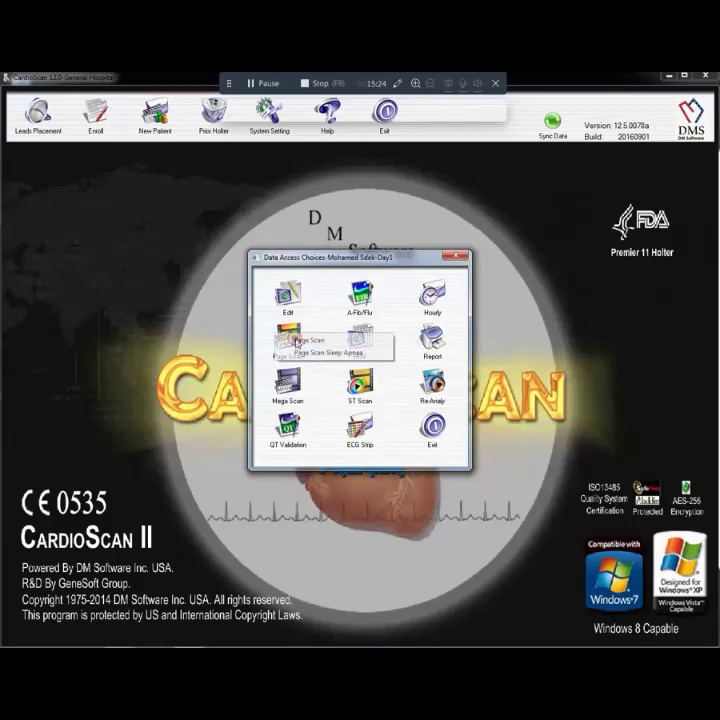
pyautogui.click(345, 352)
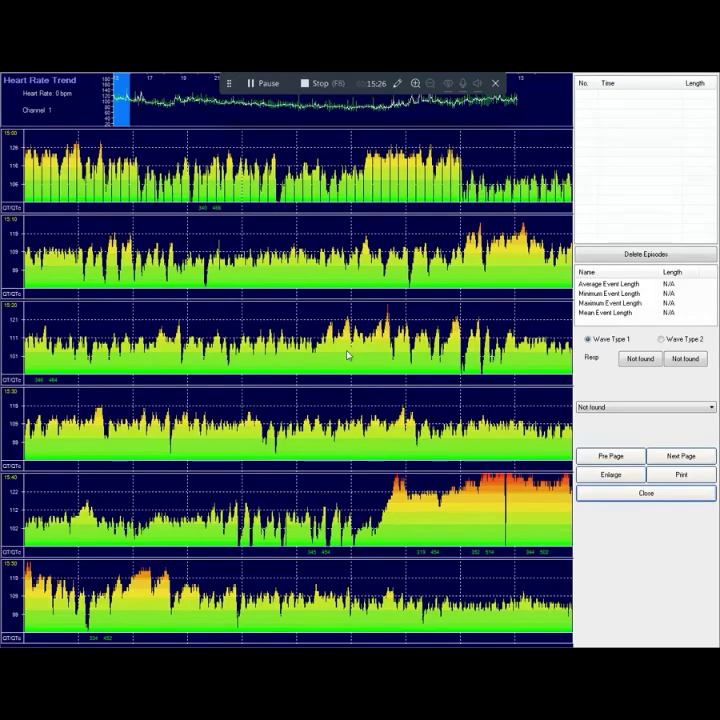
pyautogui.click(316, 307)
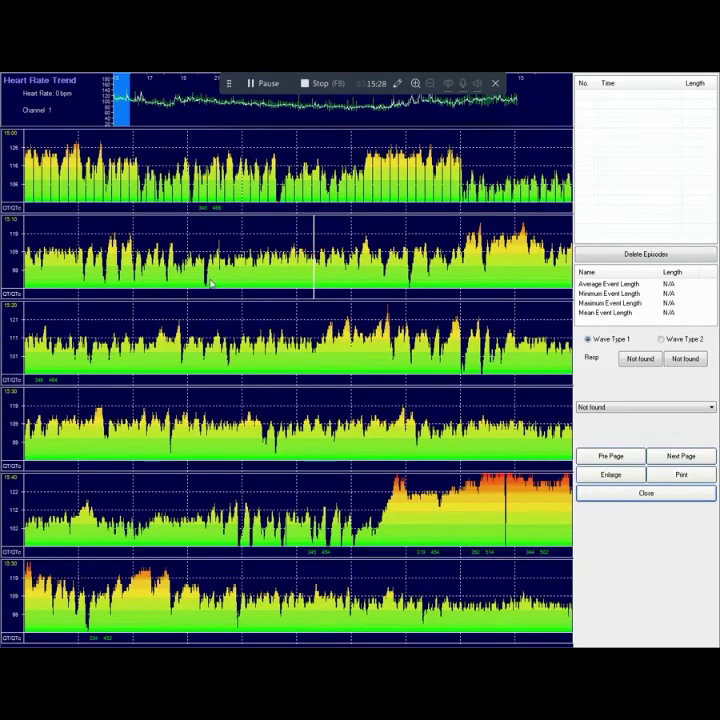
pyautogui.click(157, 110)
pyautogui.click(218, 102)
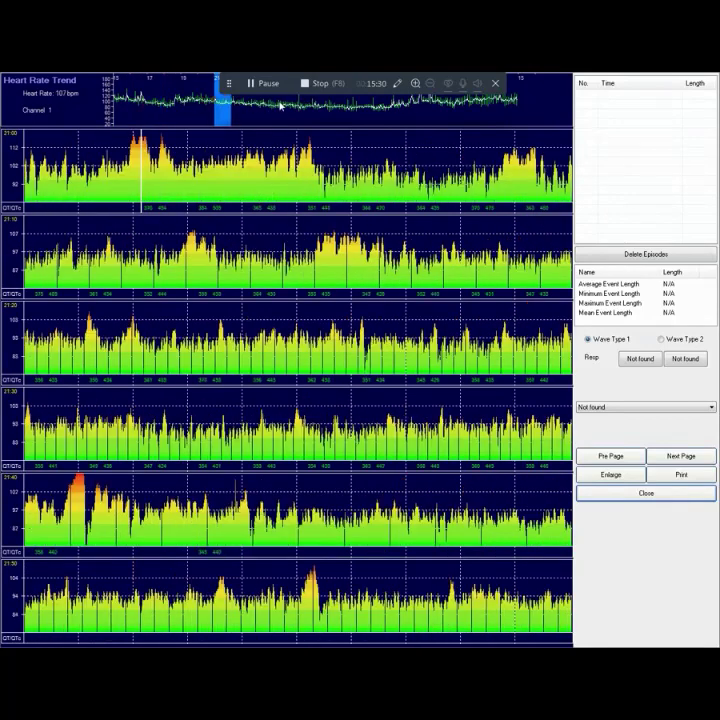
pyautogui.click(188, 105)
pyautogui.click(172, 112)
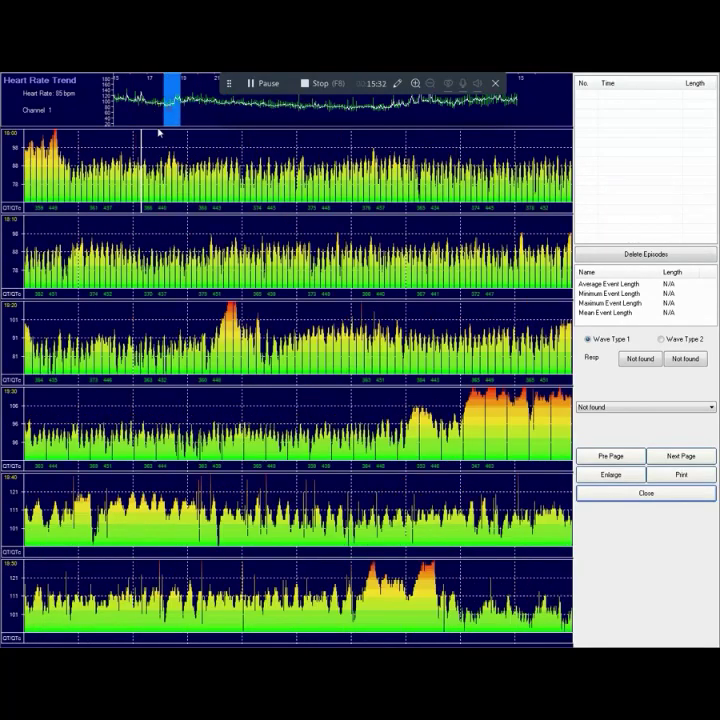
pyautogui.click(155, 110)
pyautogui.click(172, 108)
pyautogui.click(202, 118)
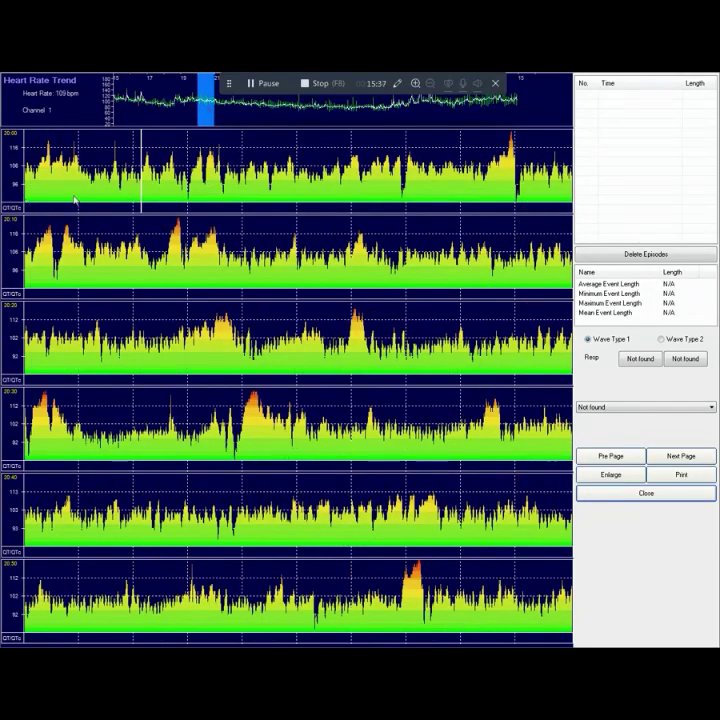
pyautogui.click(31, 600)
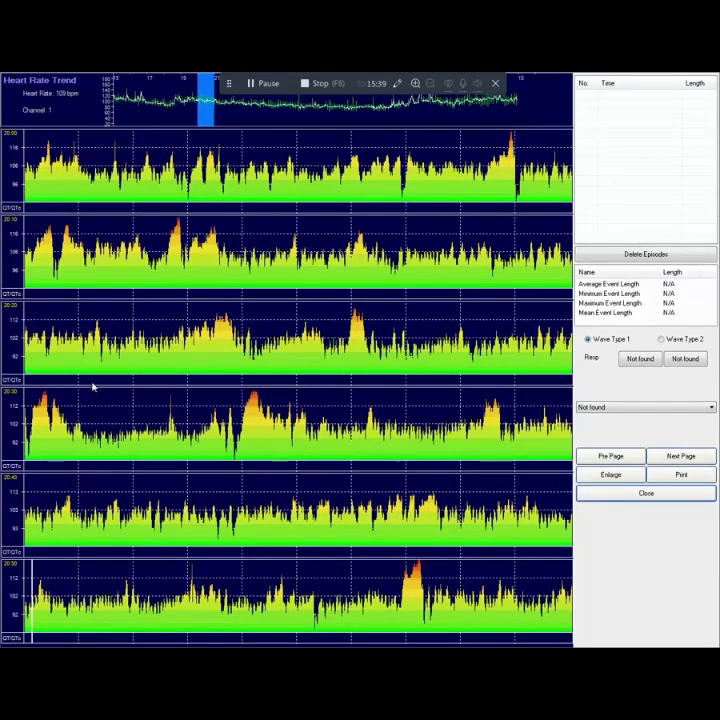
# Examine the sleep apnea heart rate graphs overnight and up to the end of the recording, including the 02:00, 04:00, 13:00 and 14:00 hours.
pyautogui.click(236, 112)
pyautogui.click(305, 104)
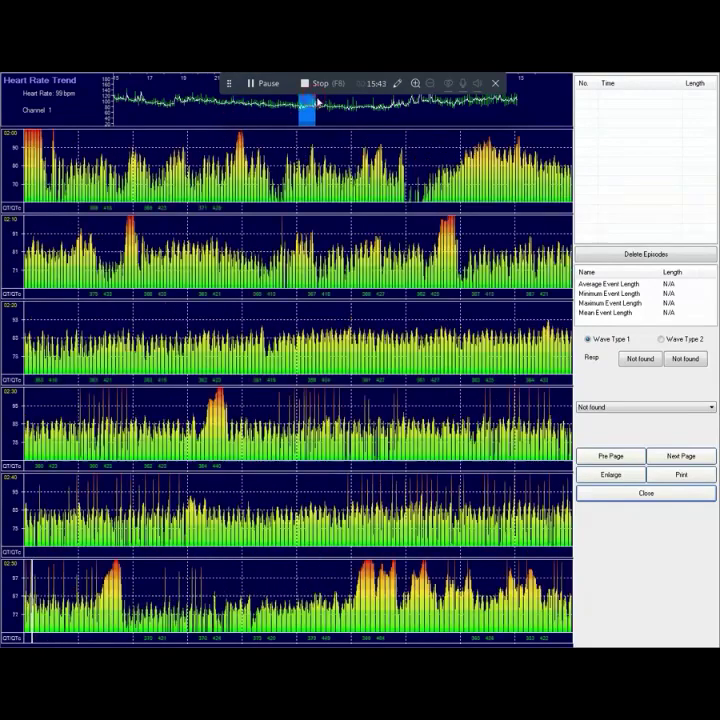
pyautogui.click(275, 115)
pyautogui.click(343, 108)
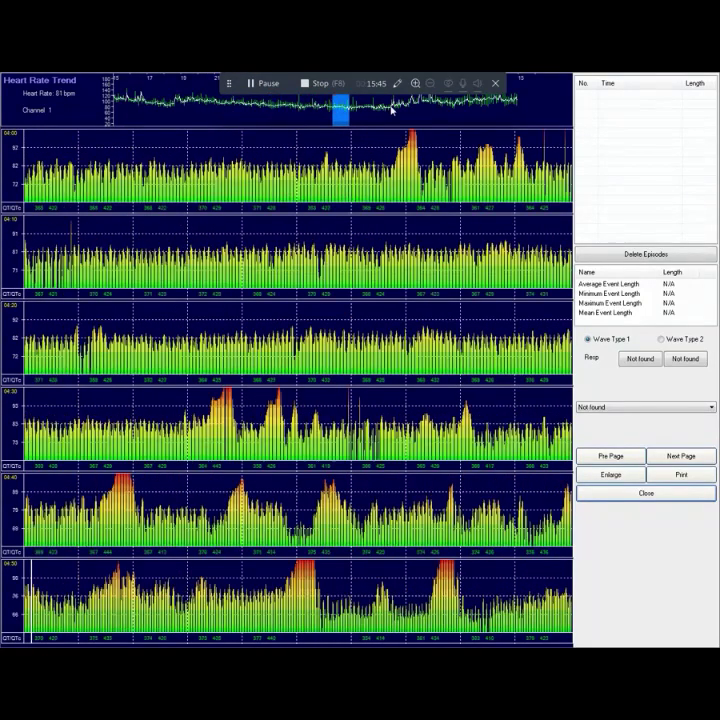
pyautogui.click(390, 109)
pyautogui.click(445, 116)
pyautogui.click(492, 112)
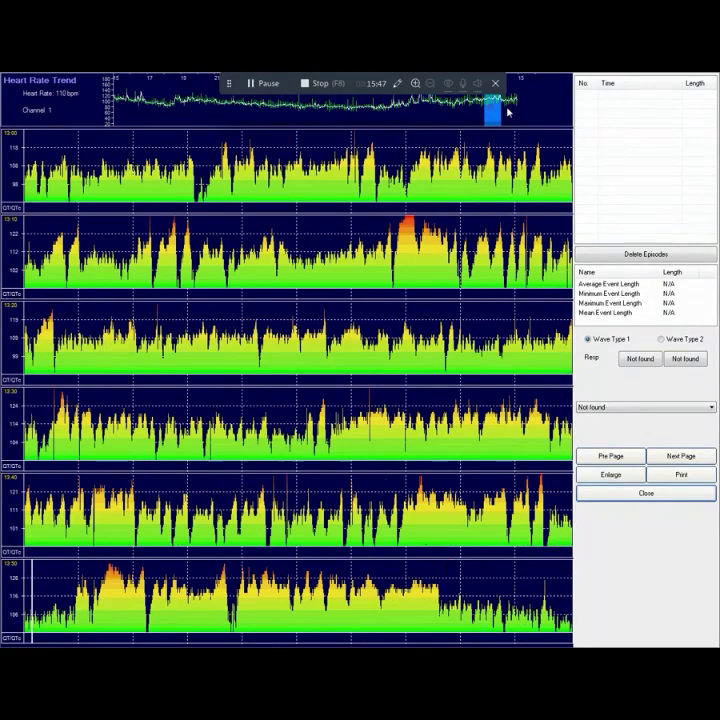
pyautogui.click(508, 112)
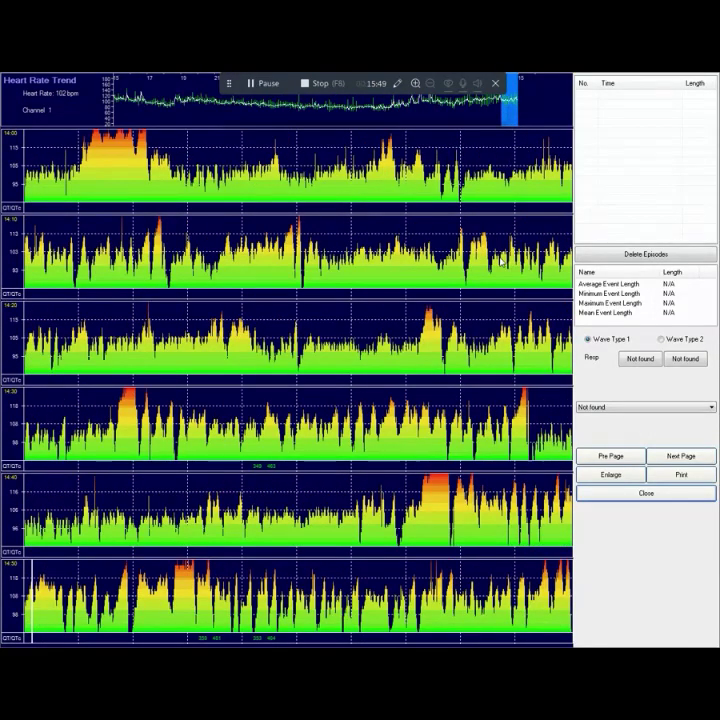
# Enlarge the selected points near 14:50 and 03:50 to inspect their ECG strips, closing each strip.
pyautogui.click(611, 474)
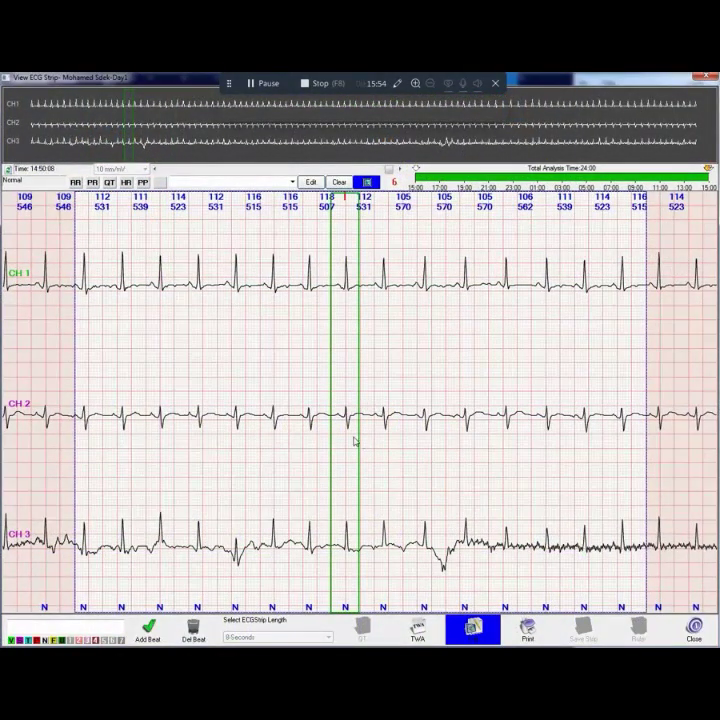
pyautogui.click(697, 634)
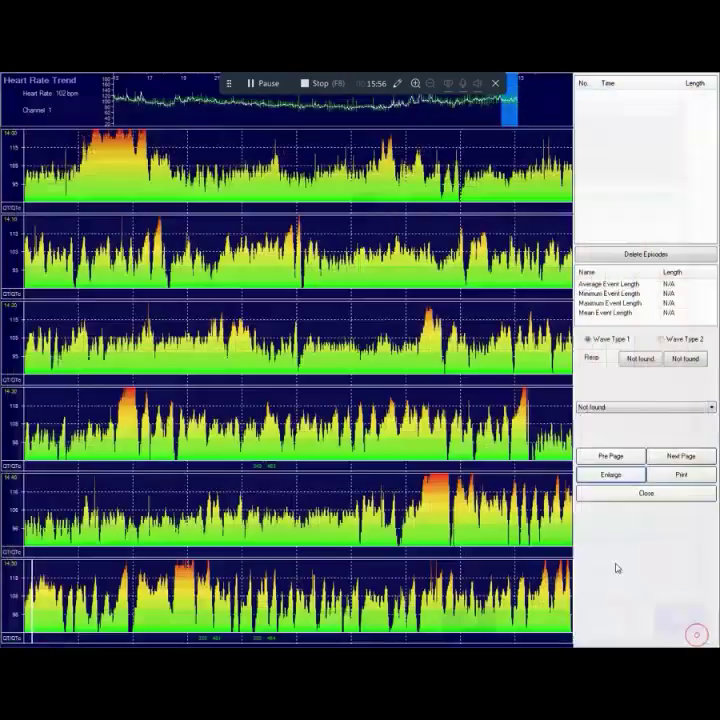
pyautogui.click(321, 115)
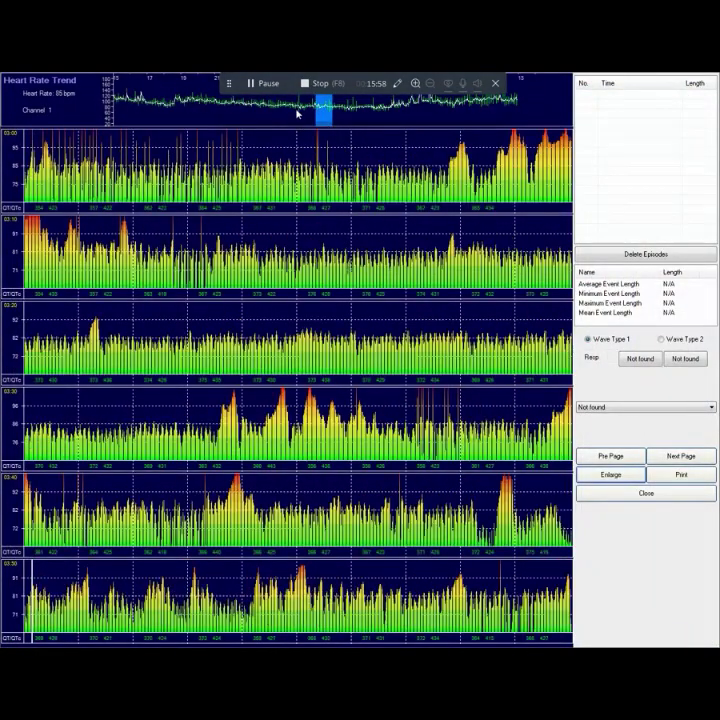
pyautogui.click(594, 476)
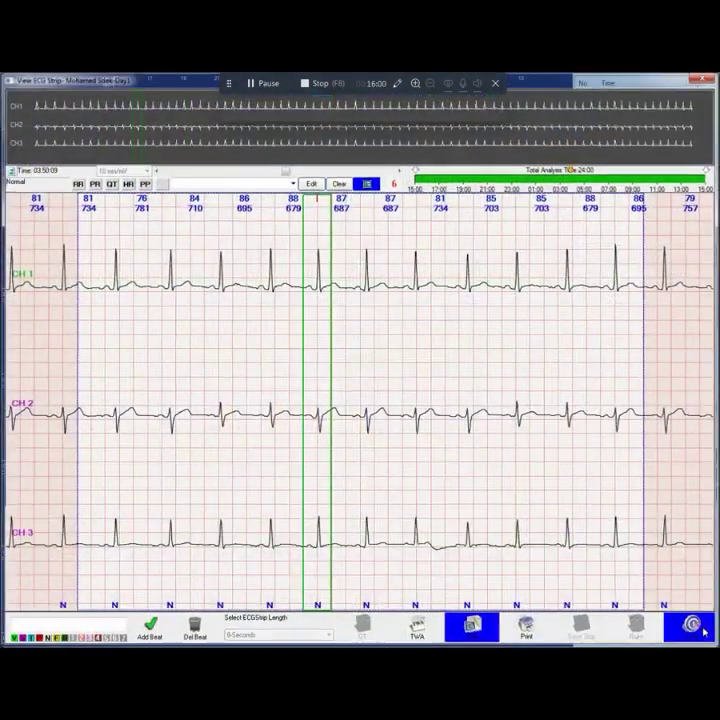
pyautogui.click(694, 626)
# Inspect the 20:03 ECG strip from the 20:00 hour, and close it along with the sleep apnea view.
pyautogui.click(207, 115)
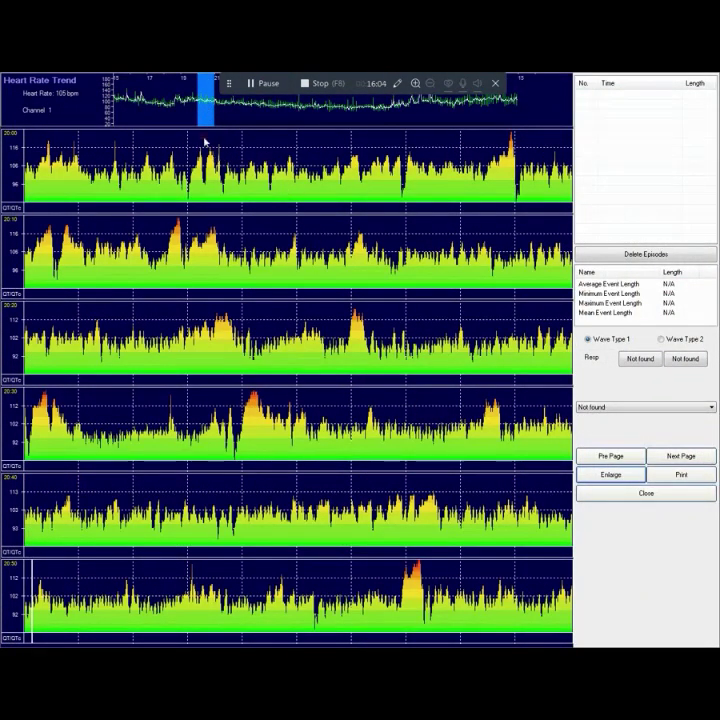
pyautogui.click(205, 142)
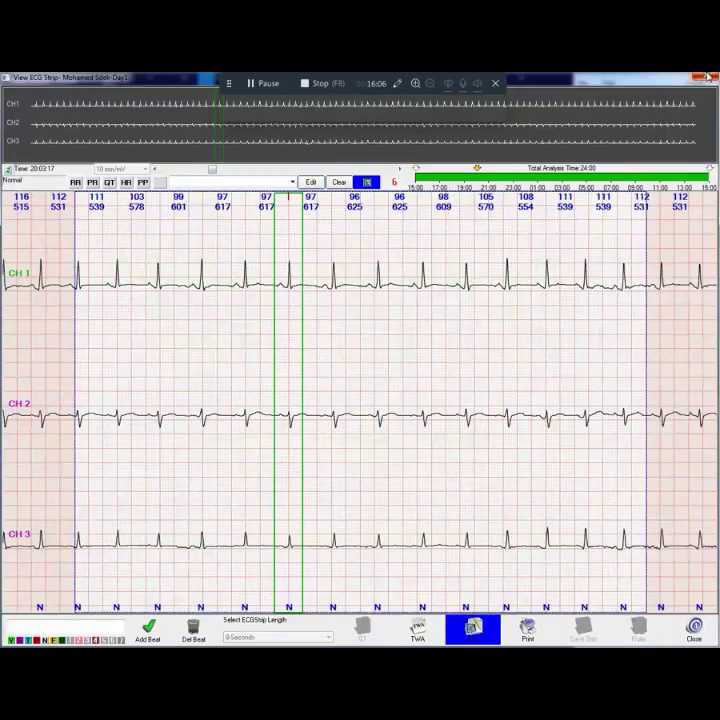
pyautogui.click(706, 77)
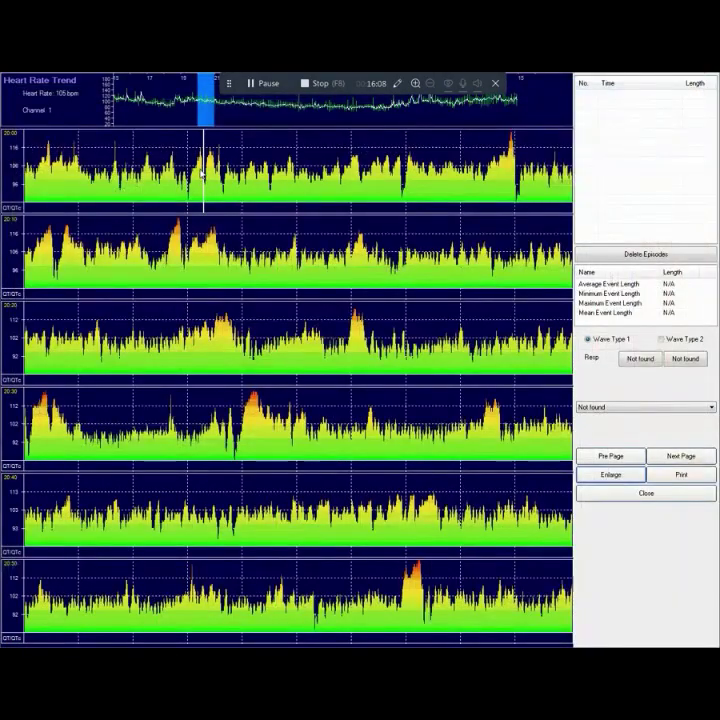
pyautogui.click(651, 494)
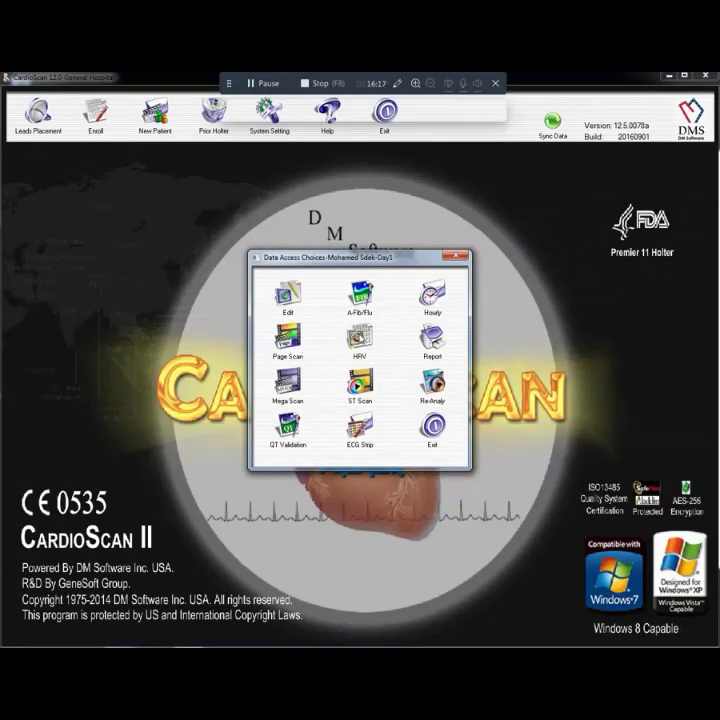
# Open the day 1 Heart Rate Variability analysis and inspect several bars of the 24-hour R-R histogram.
pyautogui.click(355, 340)
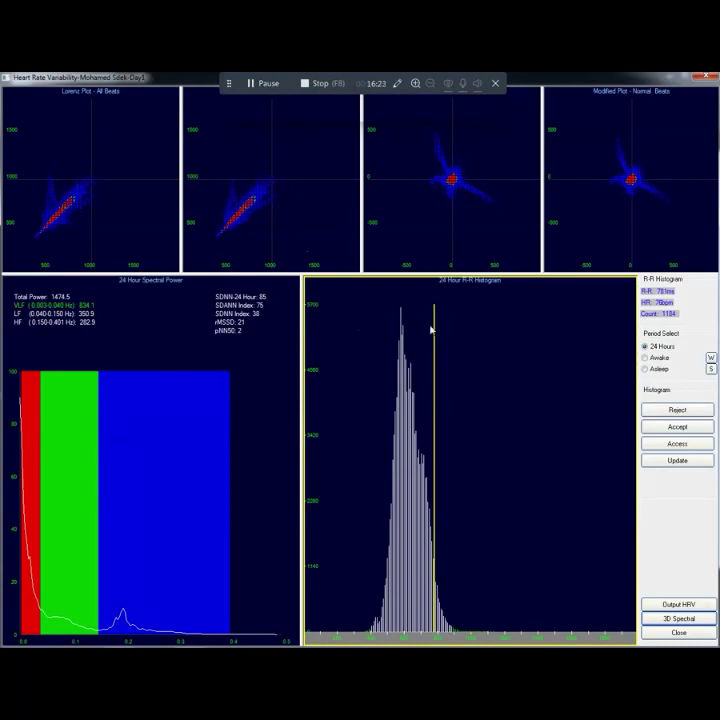
pyautogui.click(417, 378)
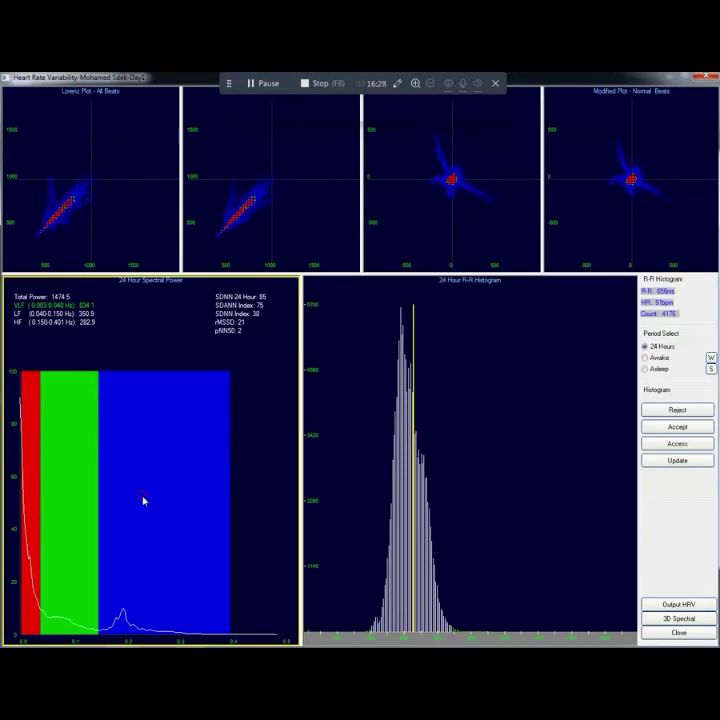
pyautogui.click(377, 375)
pyautogui.click(401, 381)
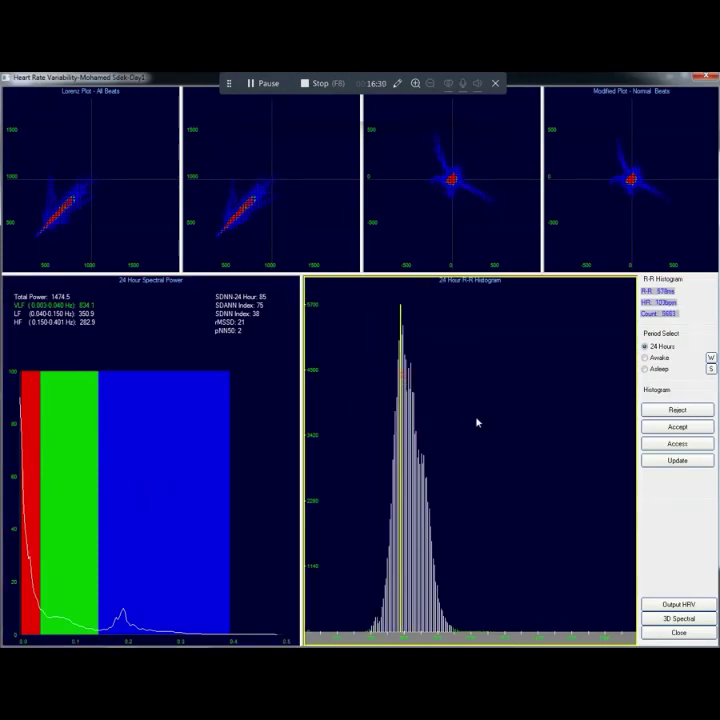
pyautogui.click(443, 469)
pyautogui.click(404, 494)
pyautogui.click(427, 505)
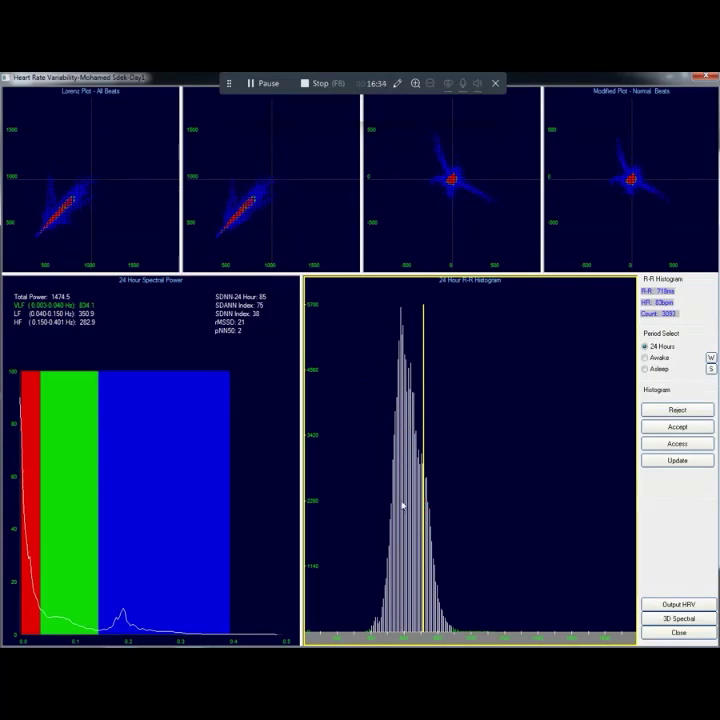
# Inspect further bars across the 24-hour R-R histogram, including its peak and right slope, and update the histogram.
pyautogui.click(402, 507)
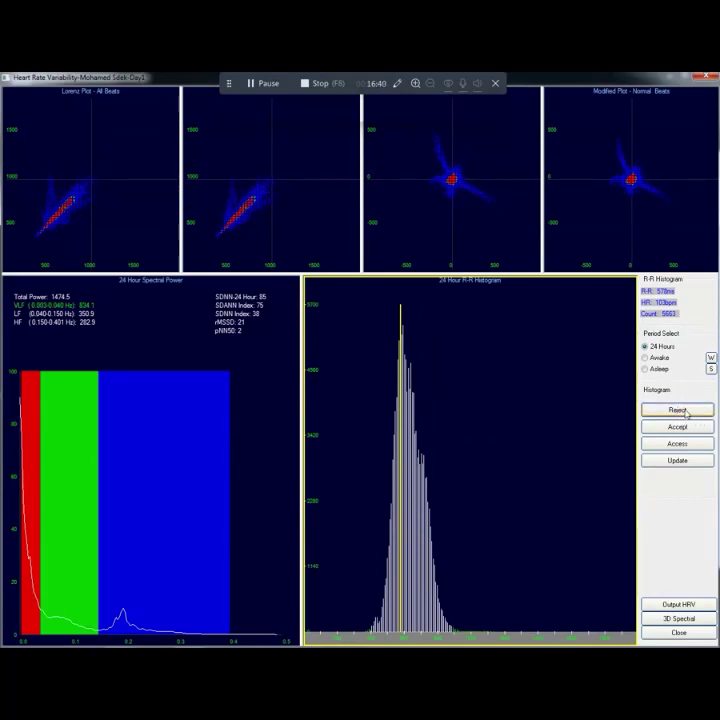
pyautogui.click(421, 467)
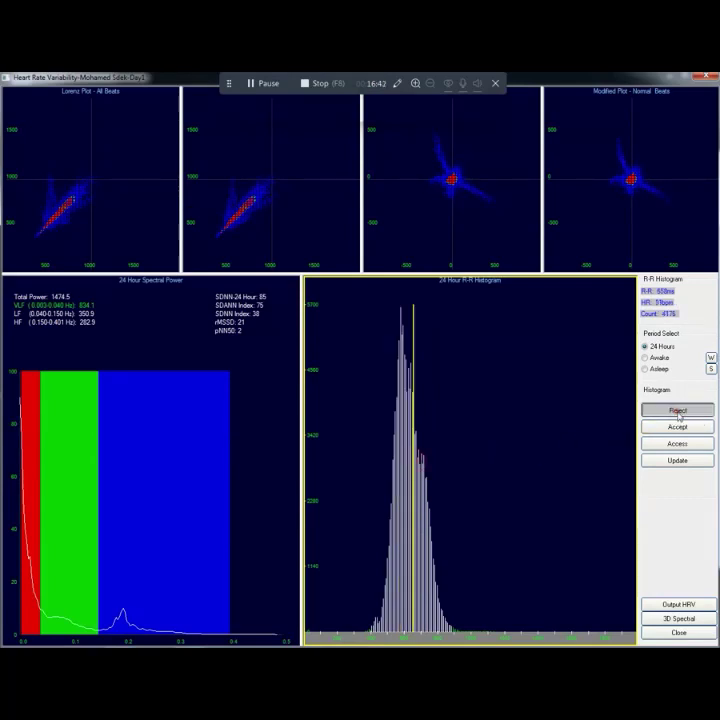
pyautogui.click(426, 545)
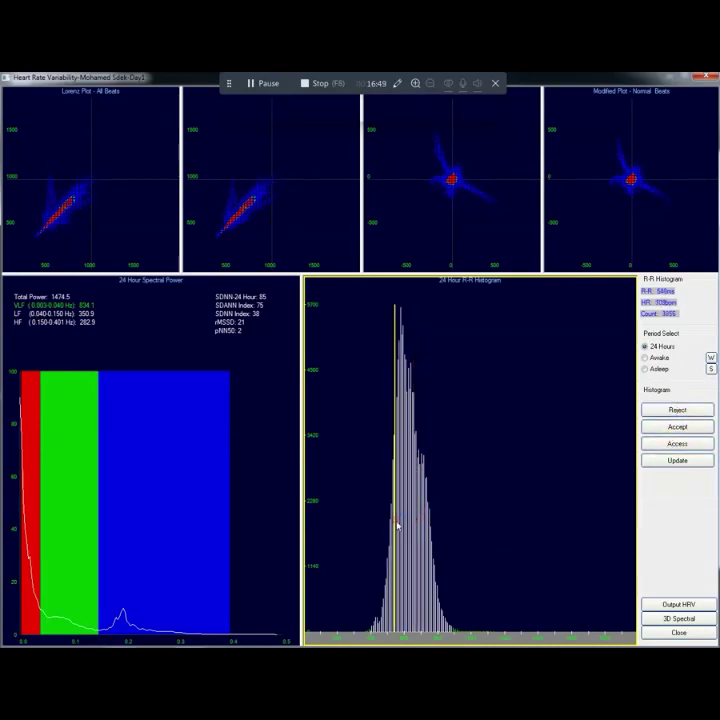
pyautogui.click(425, 557)
pyautogui.moveTo(425, 558); pyautogui.dragTo(429, 620)
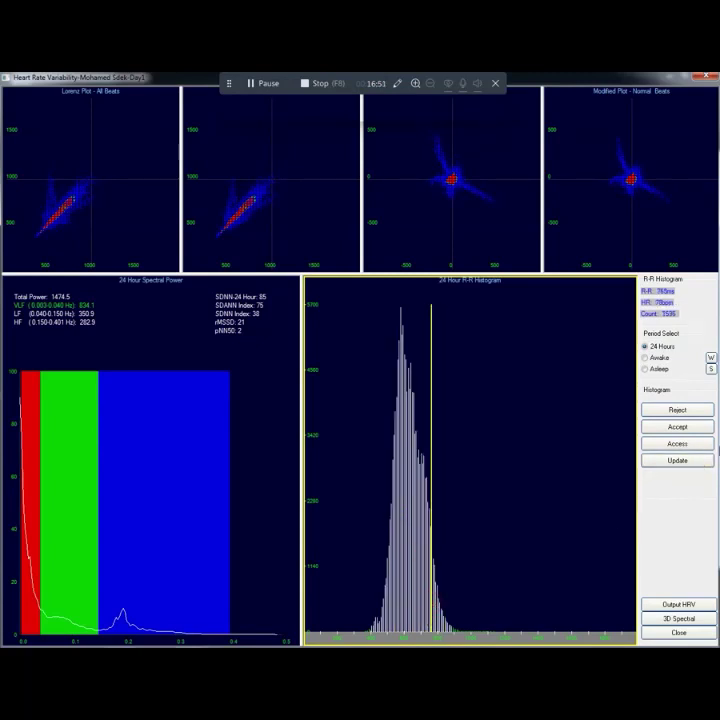
pyautogui.click(677, 463)
# Output the HRV power table, review its rows through the averages, and refresh it with a 1 Hour interval.
pyautogui.click(652, 604)
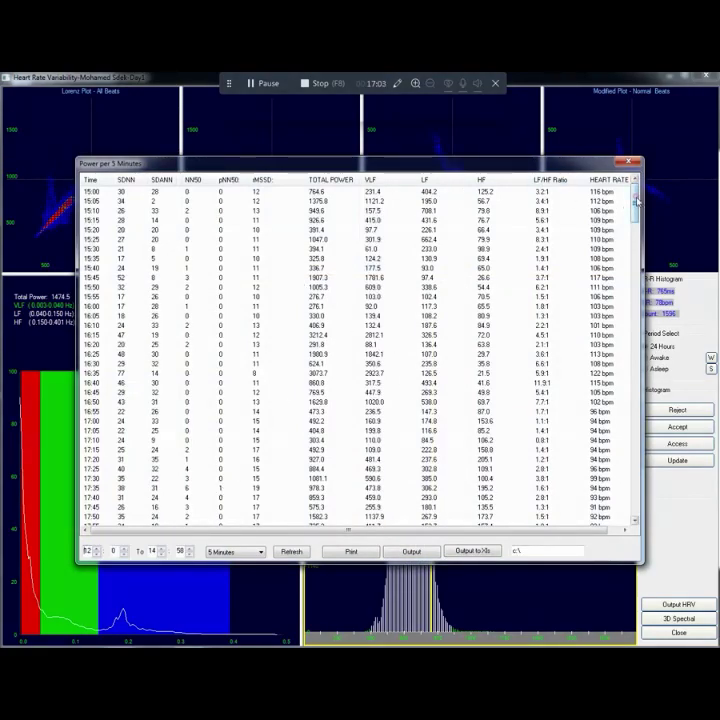
pyautogui.moveTo(635, 196); pyautogui.dragTo(611, 500)
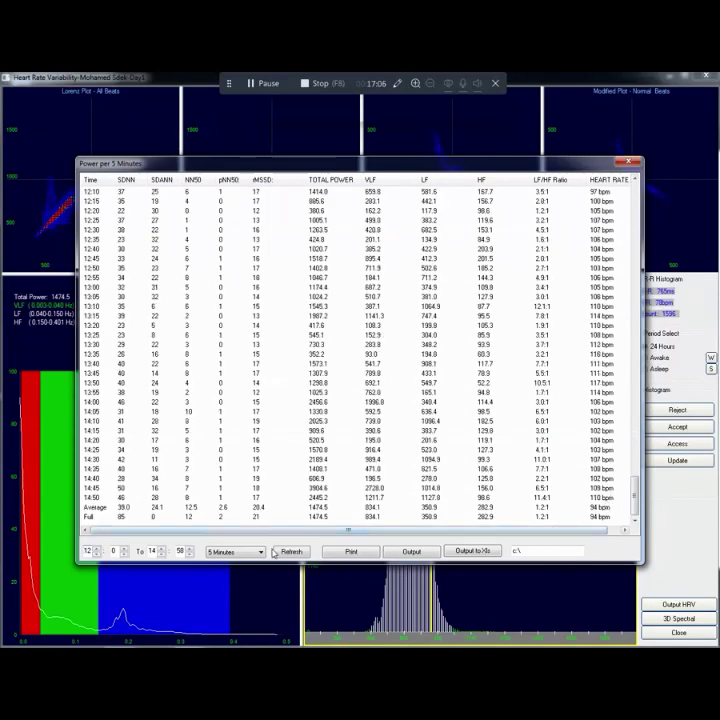
pyautogui.click(249, 552)
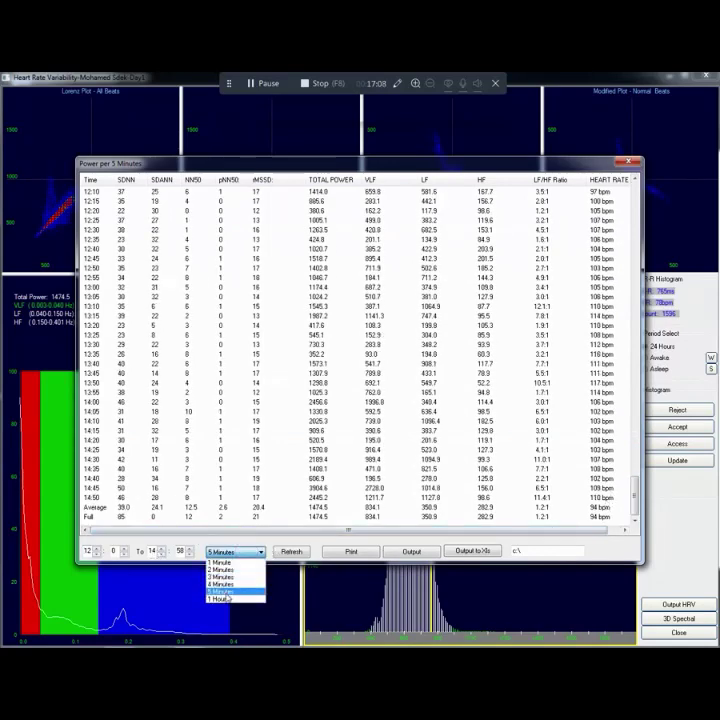
pyautogui.click(226, 599)
pyautogui.click(291, 551)
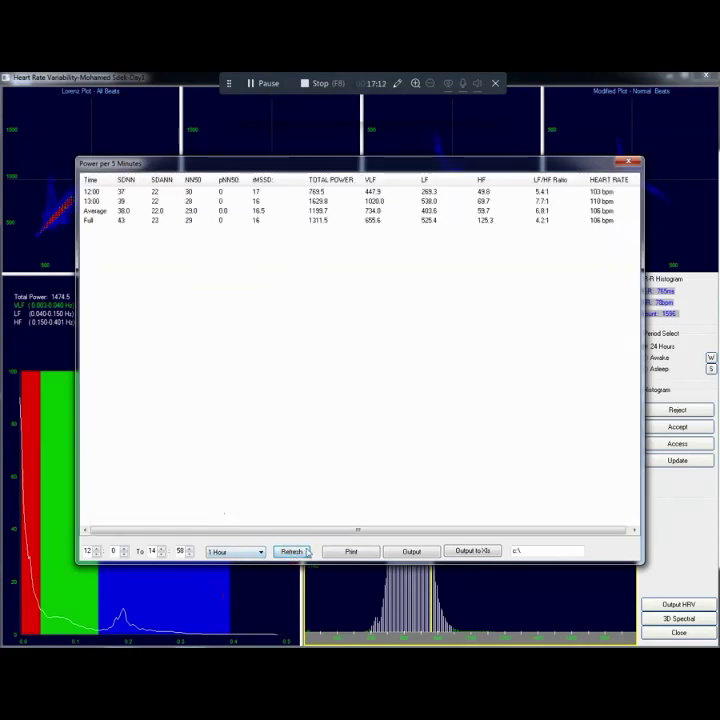
# Refresh the HRV power table with a 1 Minute interval and again with a 3 Minutes interval.
pyautogui.click(241, 551)
pyautogui.click(226, 566)
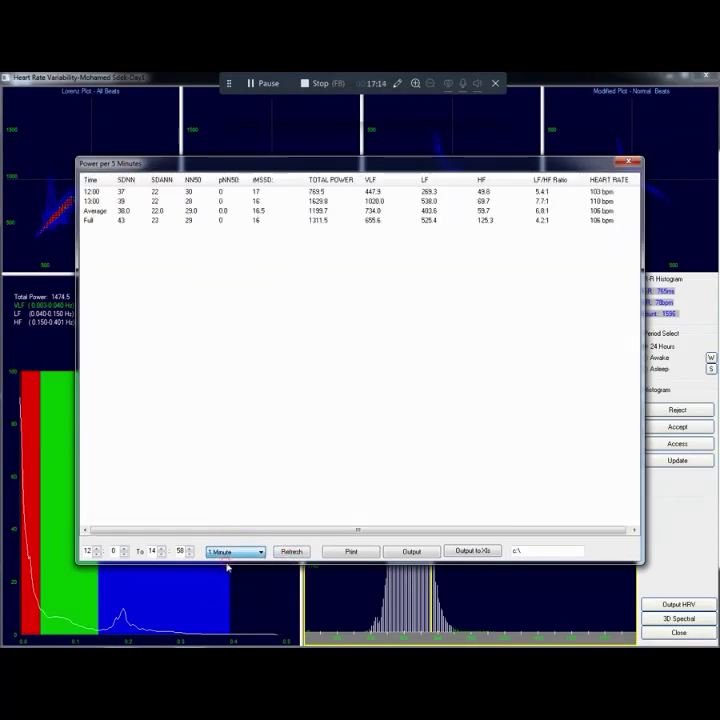
pyautogui.click(289, 552)
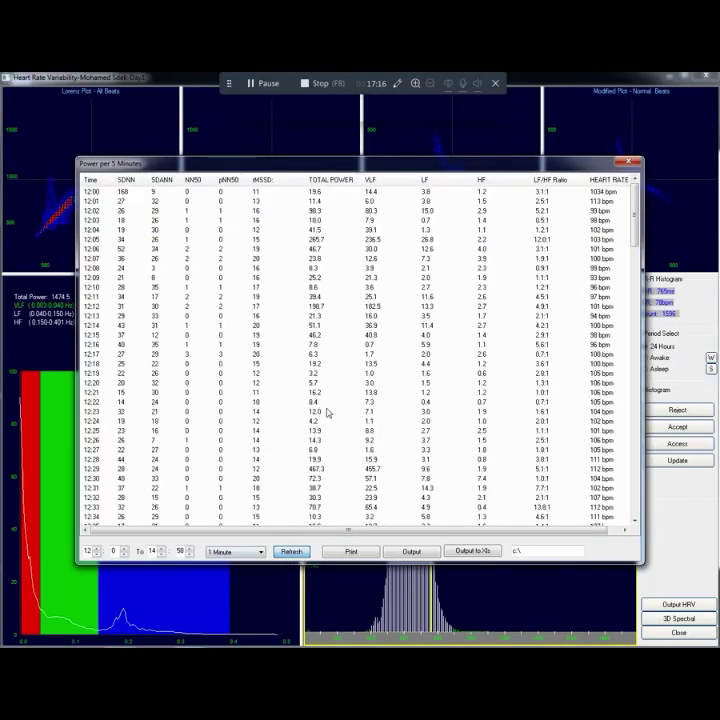
pyautogui.click(259, 552)
pyautogui.click(236, 584)
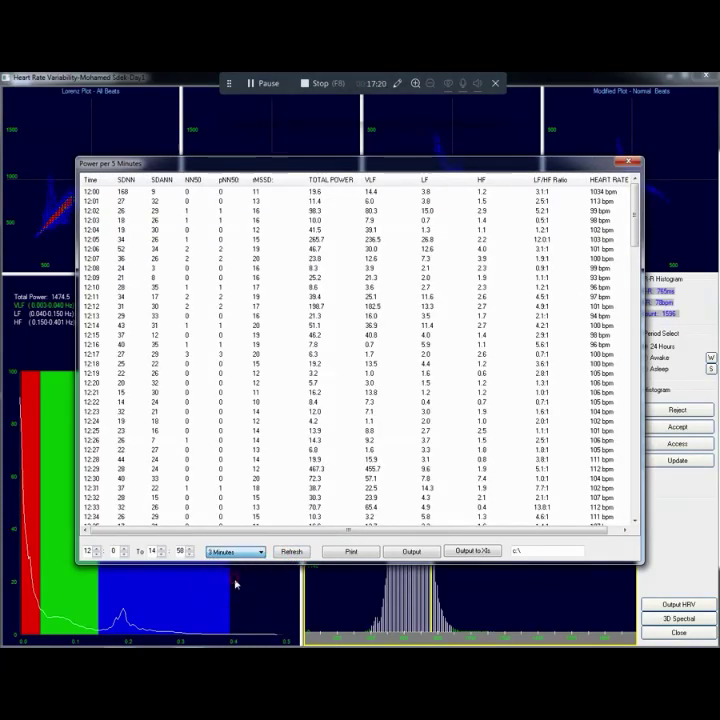
pyautogui.click(292, 552)
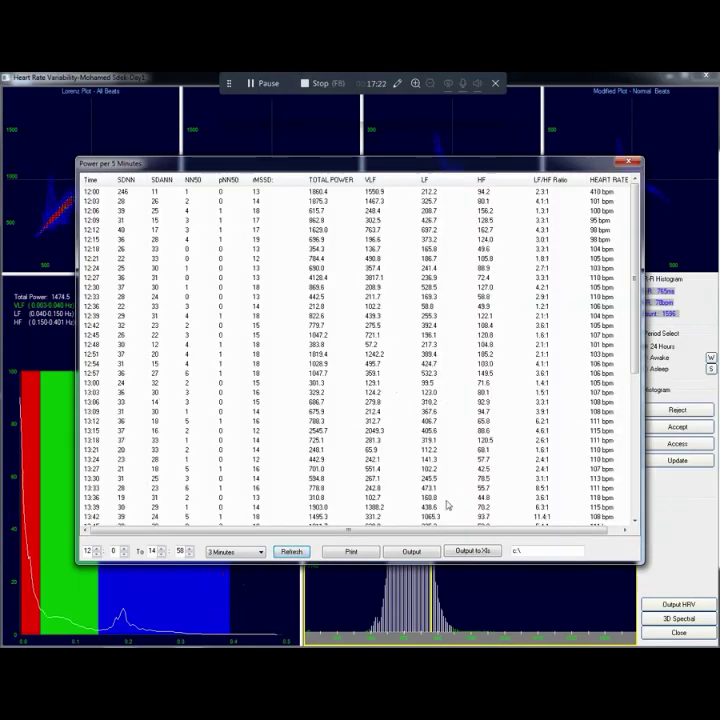
# View the print settings for the HRV power table, cancel printing and close the table.
pyautogui.click(352, 552)
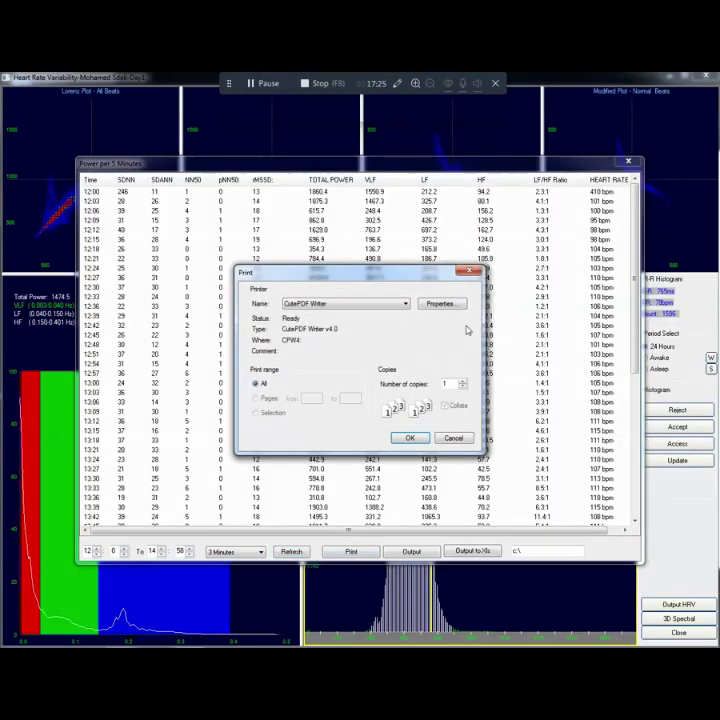
pyautogui.click(455, 438)
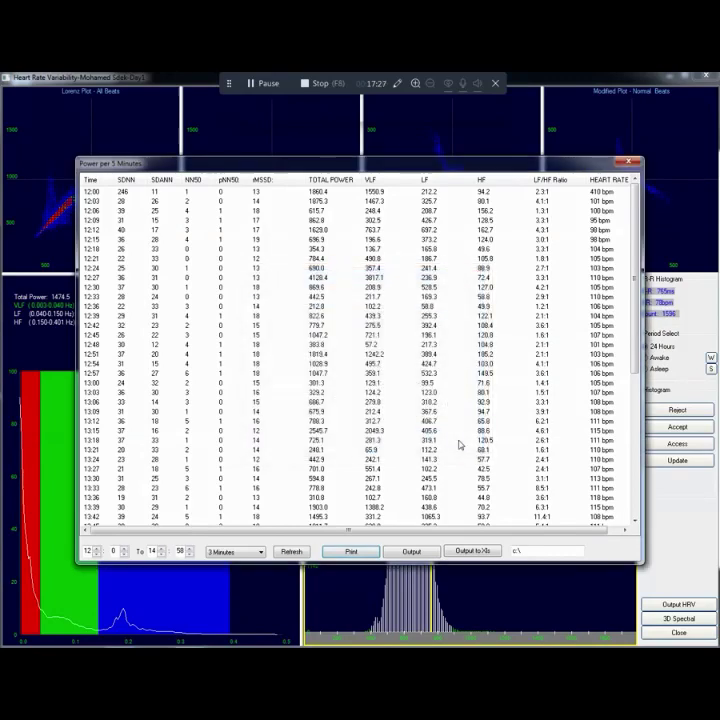
pyautogui.click(628, 162)
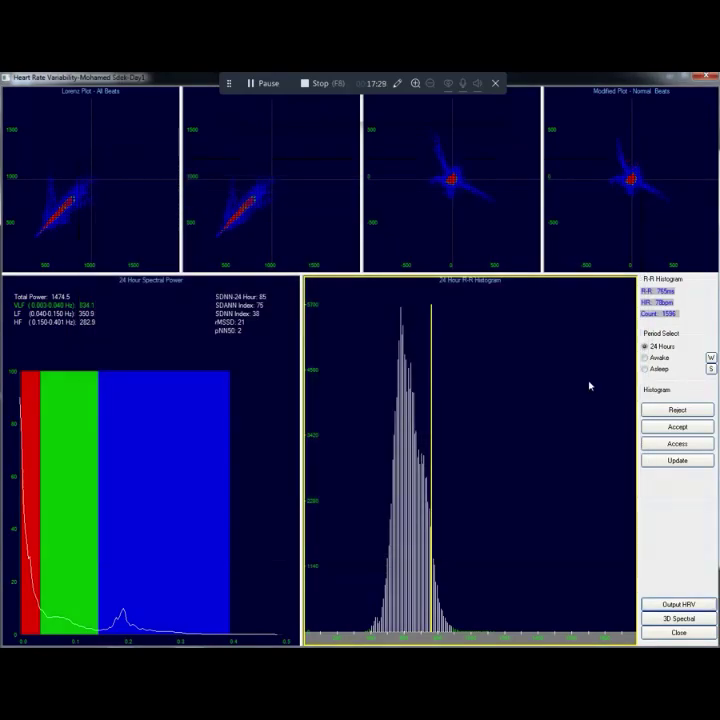
# Open the 24-hour 3D spectral power graph and rotate it to examine the power peaks from different angles.
pyautogui.click(698, 622)
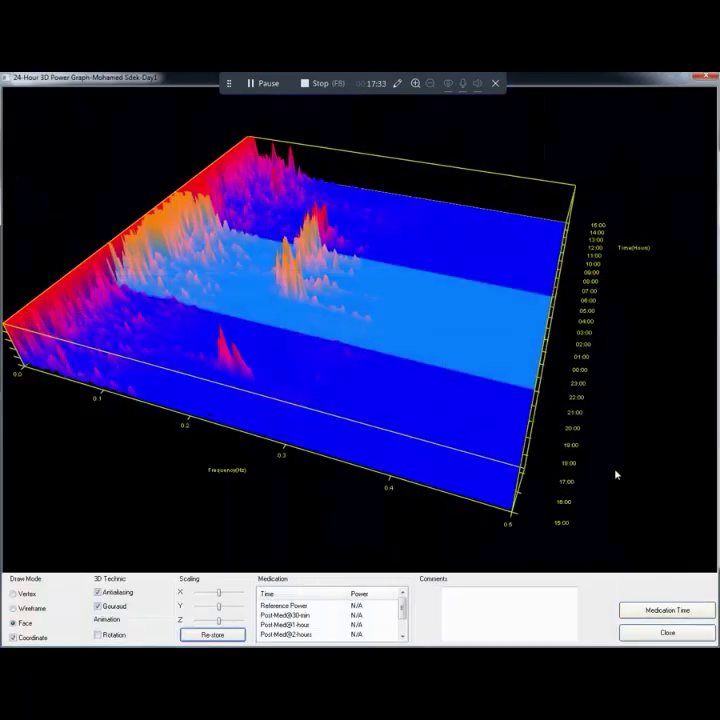
pyautogui.moveTo(176, 313); pyautogui.dragTo(286, 262)
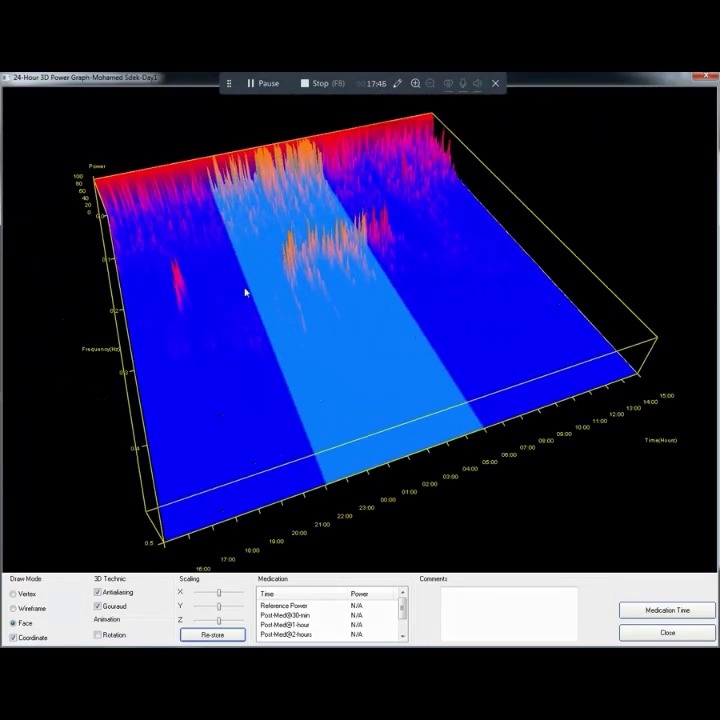
pyautogui.moveTo(246, 292); pyautogui.dragTo(299, 282)
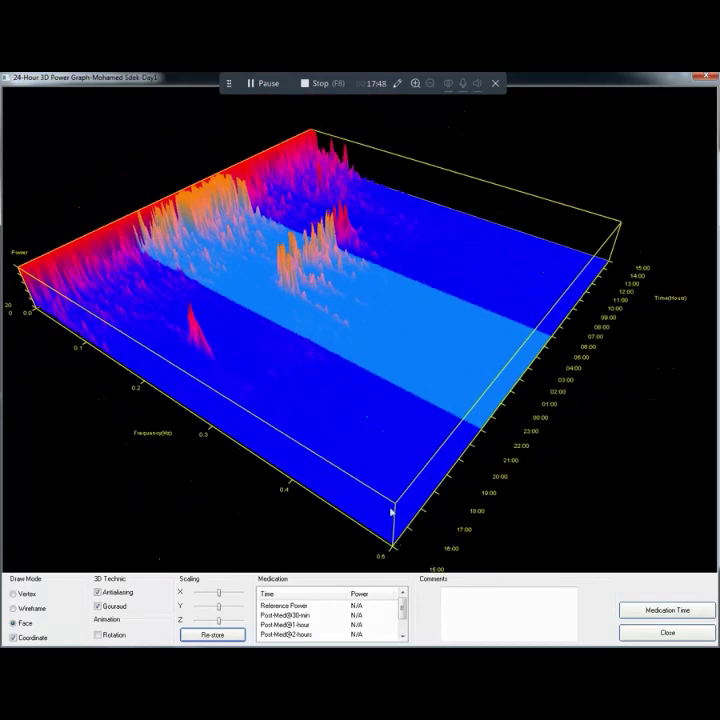
# Browse the medication list and record the medication time 17:00 with the free-text medication name cdcscsc.
pyautogui.click(664, 612)
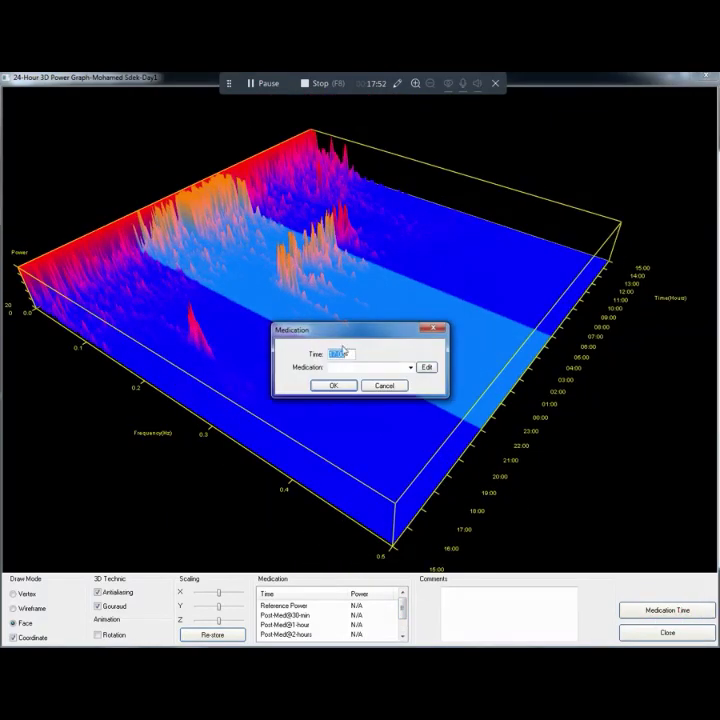
pyautogui.click(380, 367)
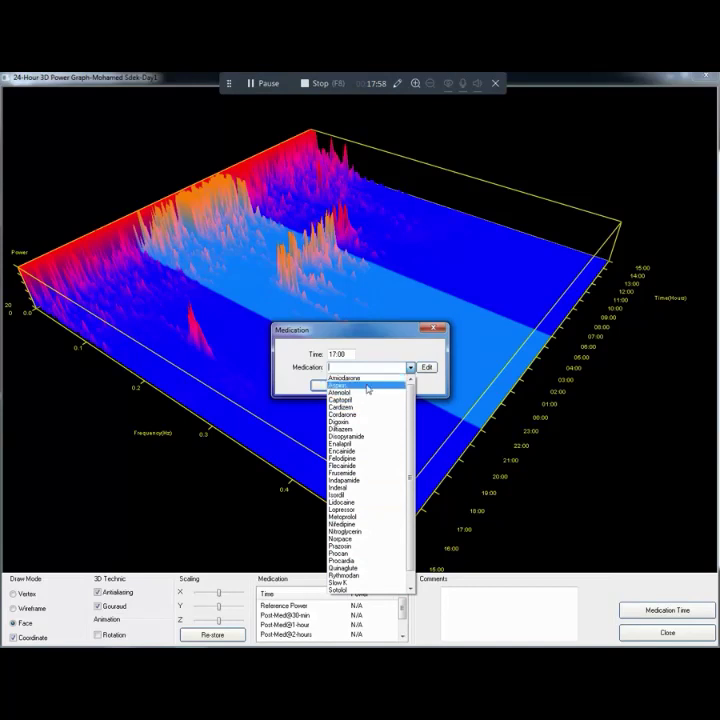
pyautogui.scroll(-1, 358, 541)
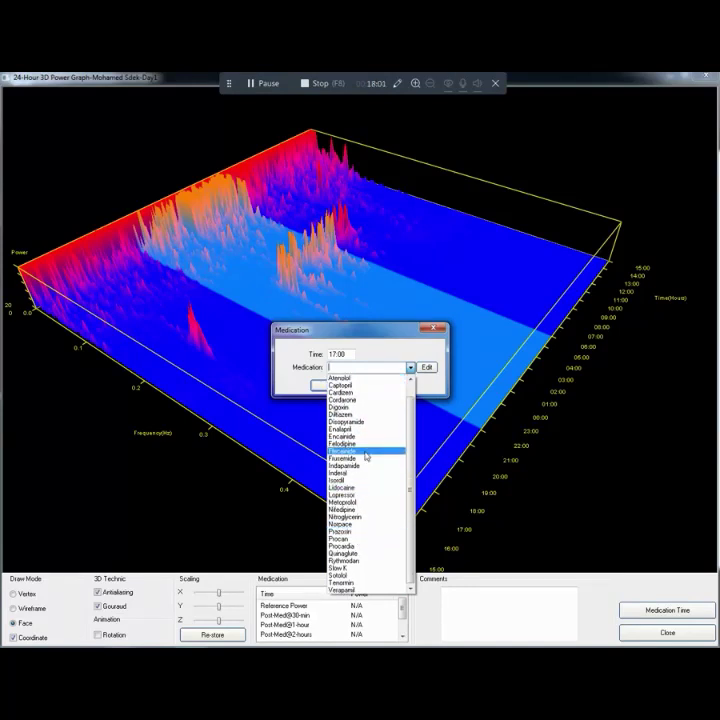
pyautogui.click(353, 368)
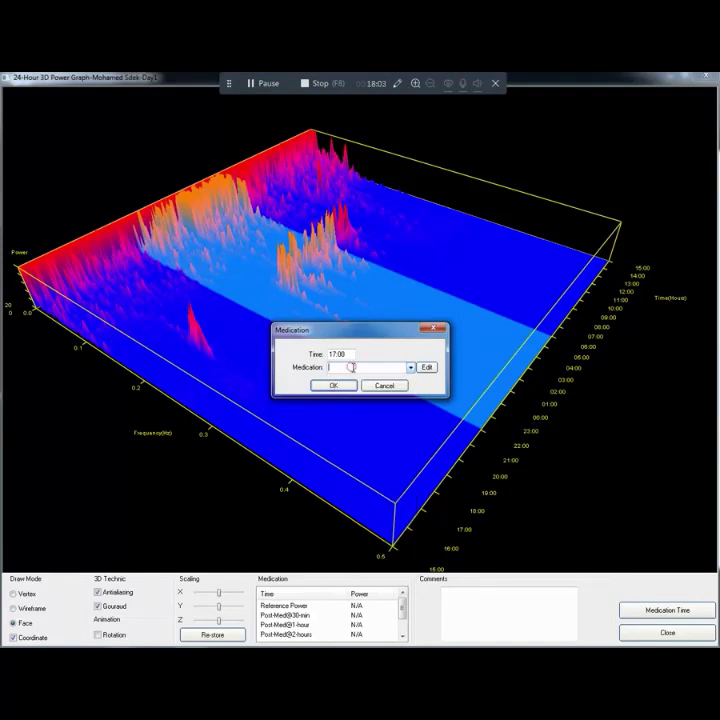
pyautogui.click(351, 385)
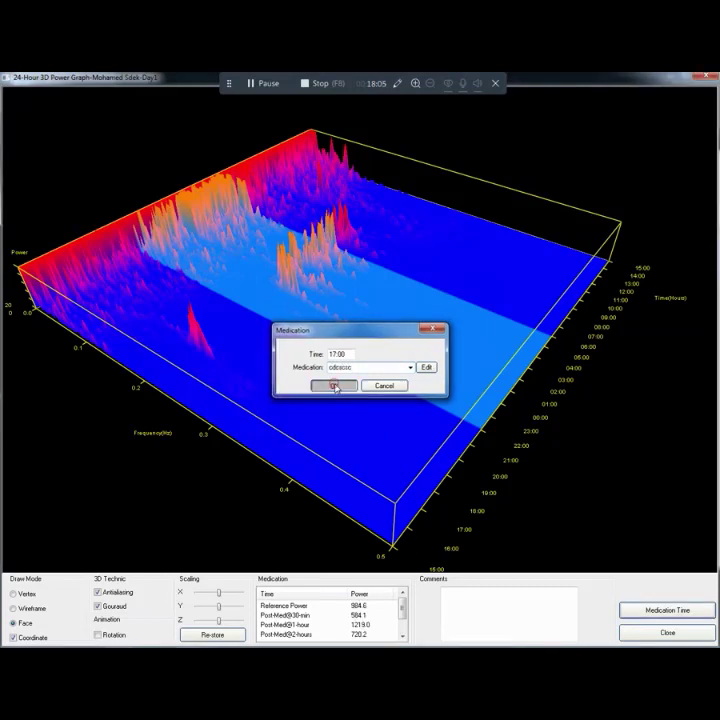
pyautogui.click(668, 610)
pyautogui.click(410, 367)
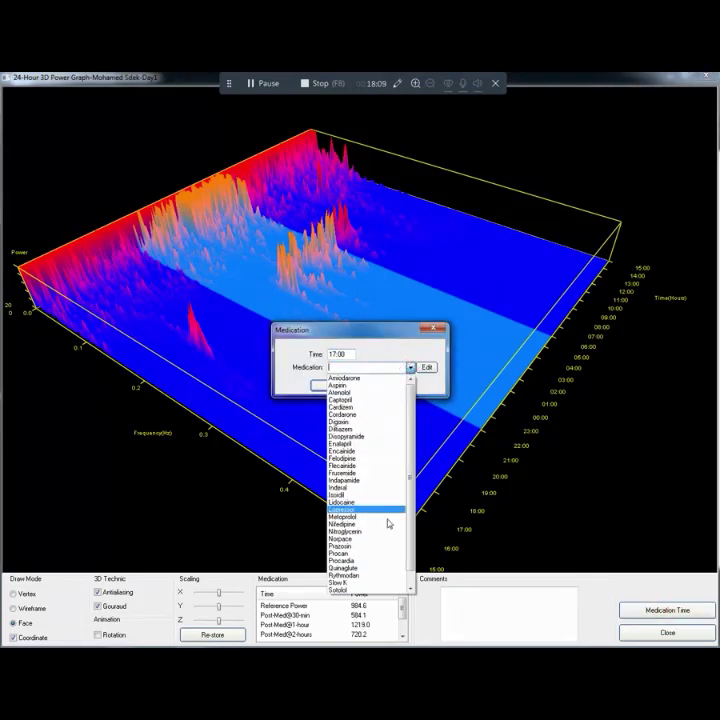
pyautogui.click(472, 341)
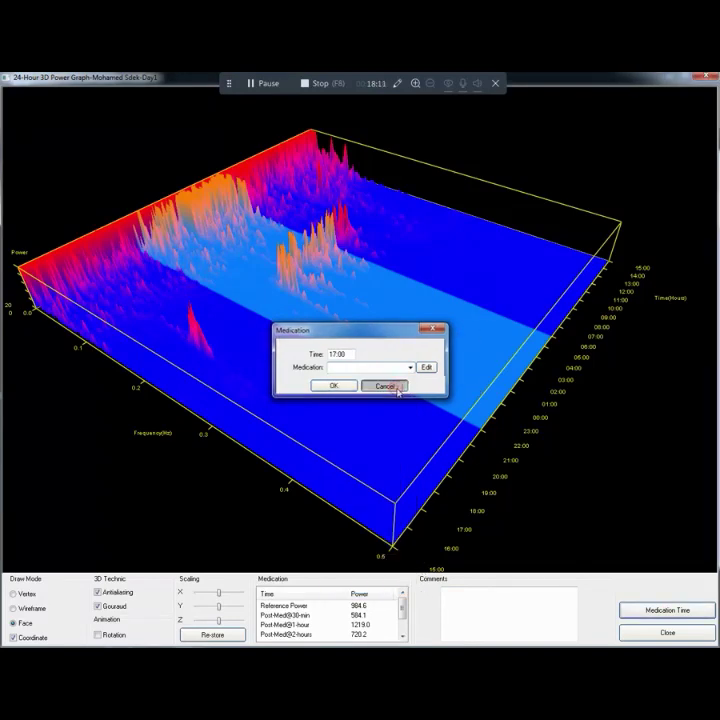
pyautogui.click(386, 384)
# Close the 3D power graph and the HRV analysis, and open the day 1 Mega Scan.
pyautogui.click(684, 633)
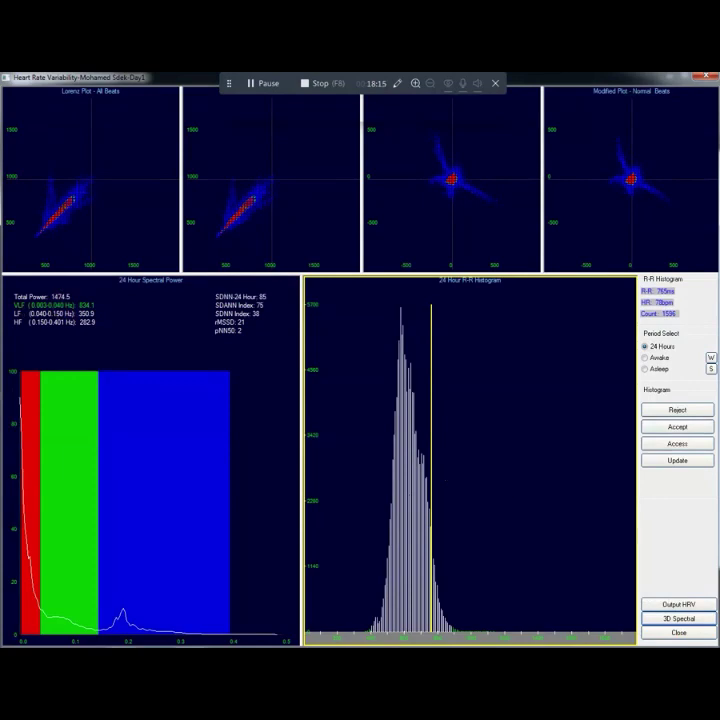
pyautogui.click(677, 635)
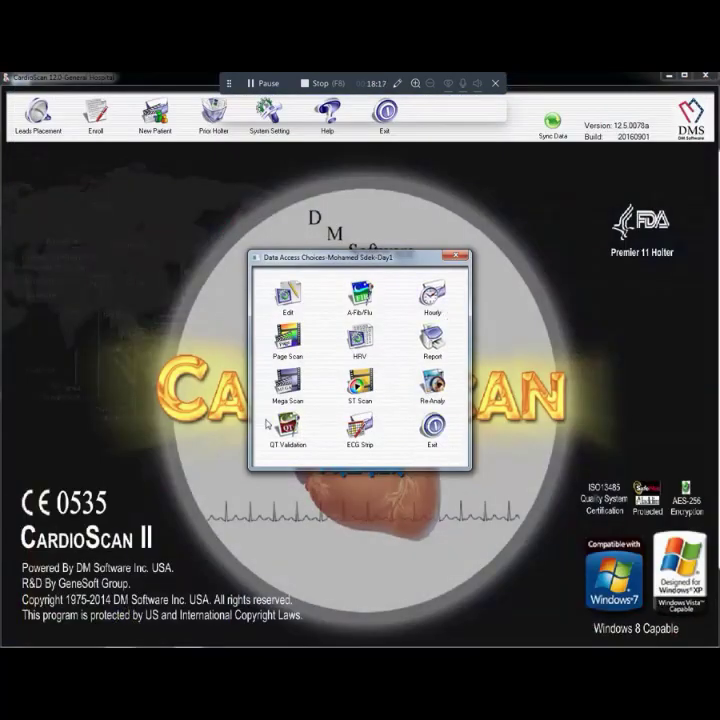
pyautogui.click(290, 388)
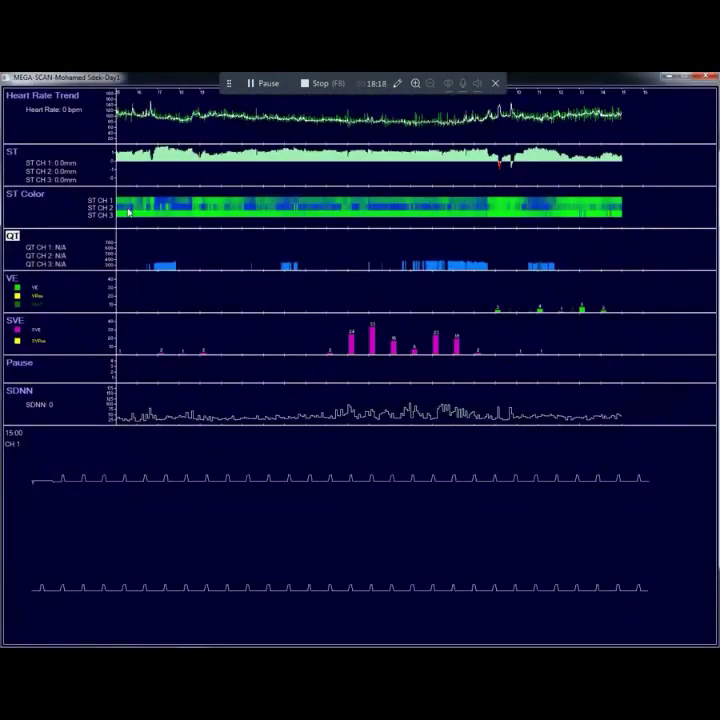
# Scan along the heart rate trend, save the 8-second ECG strip at 12:28:00 and close the strip view.
pyautogui.moveTo(119, 118); pyautogui.dragTo(145, 124)
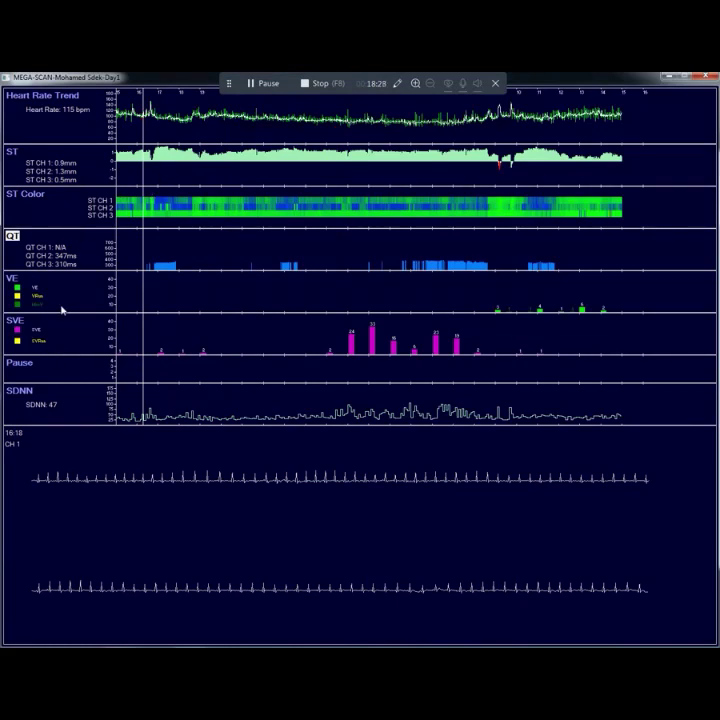
pyautogui.moveTo(219, 126); pyautogui.dragTo(483, 132)
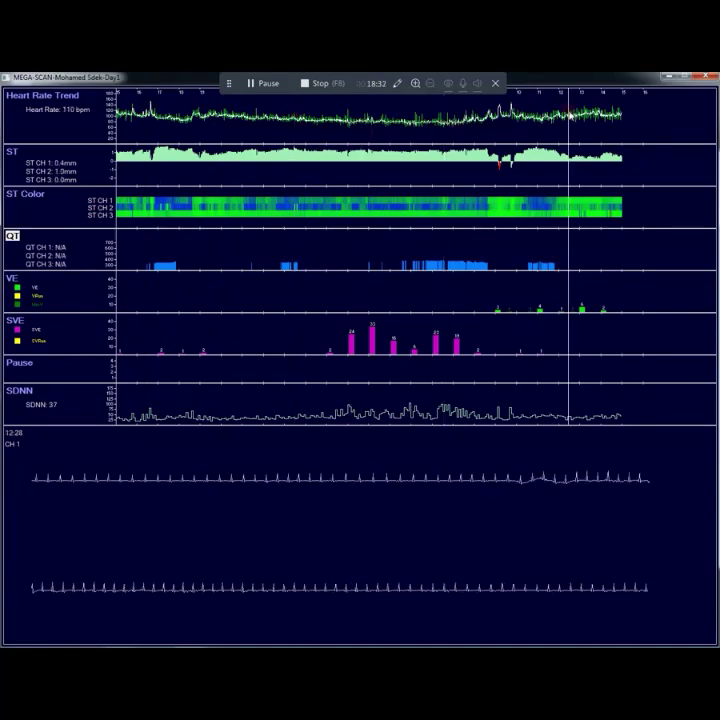
pyautogui.doubleClick(519, 131)
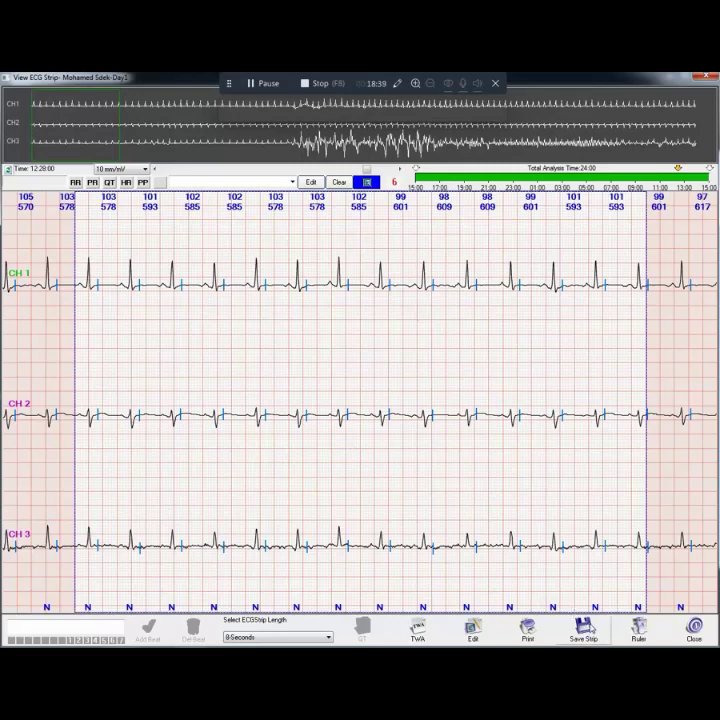
pyautogui.click(585, 637)
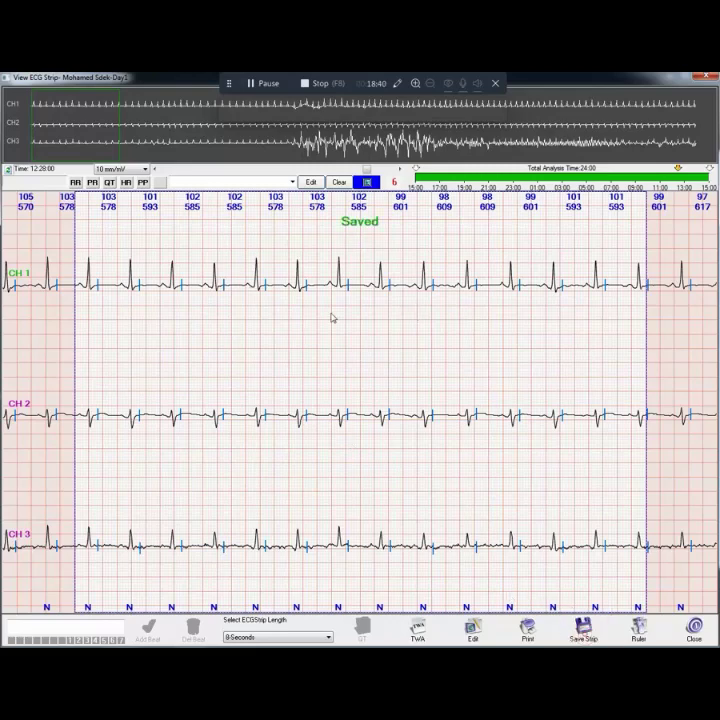
pyautogui.click(712, 76)
# Inspect the heart rate trend at 20:32 and 01:52, and open the ECG strip at 02:04:00.
pyautogui.moveTo(176, 140); pyautogui.dragTo(235, 132)
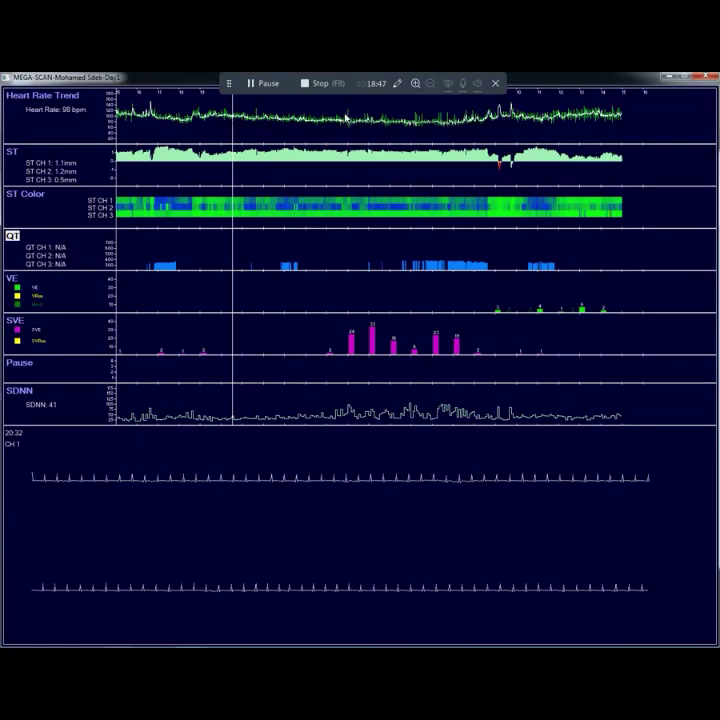
pyautogui.click(346, 118)
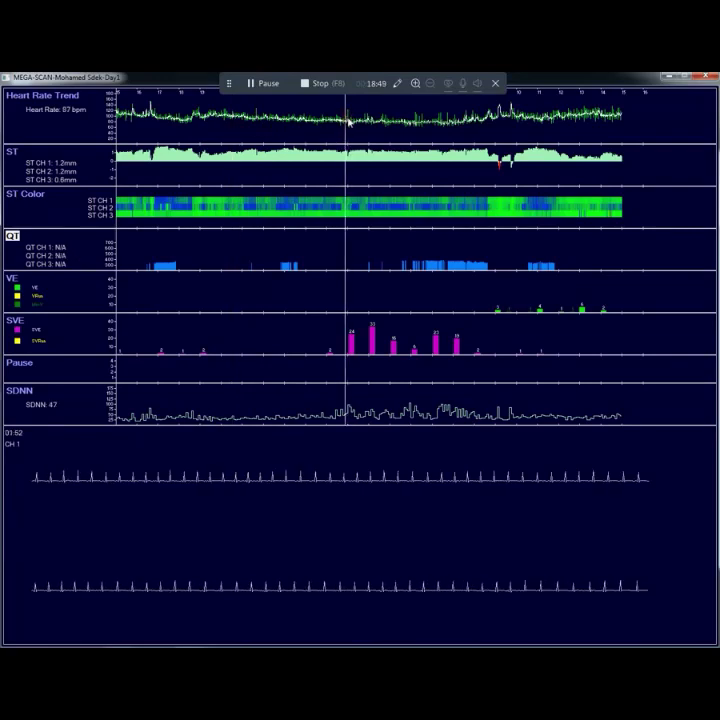
pyautogui.doubleClick(348, 120)
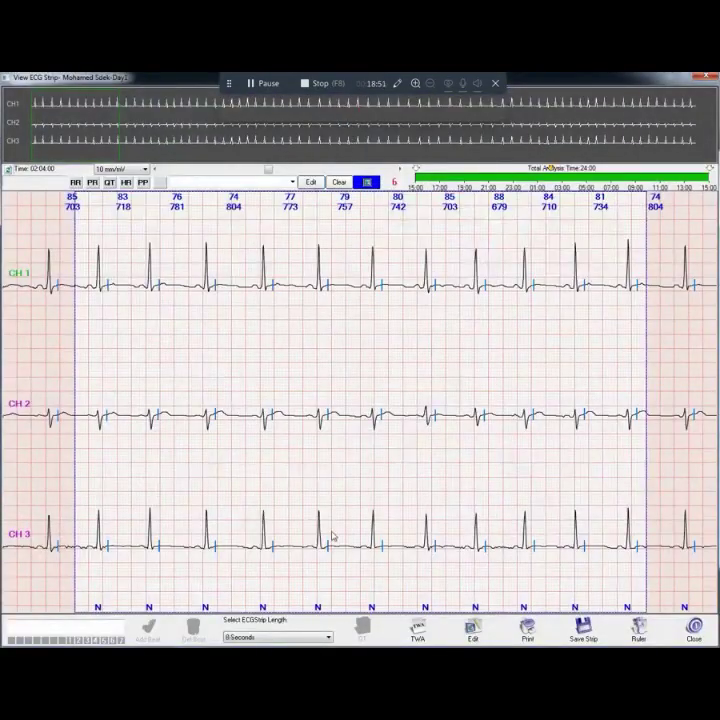
# Close the ECG strip view, inspect a point on the Mega Scan trends and close the Mega Scan.
pyautogui.click(707, 77)
pyautogui.click(529, 250)
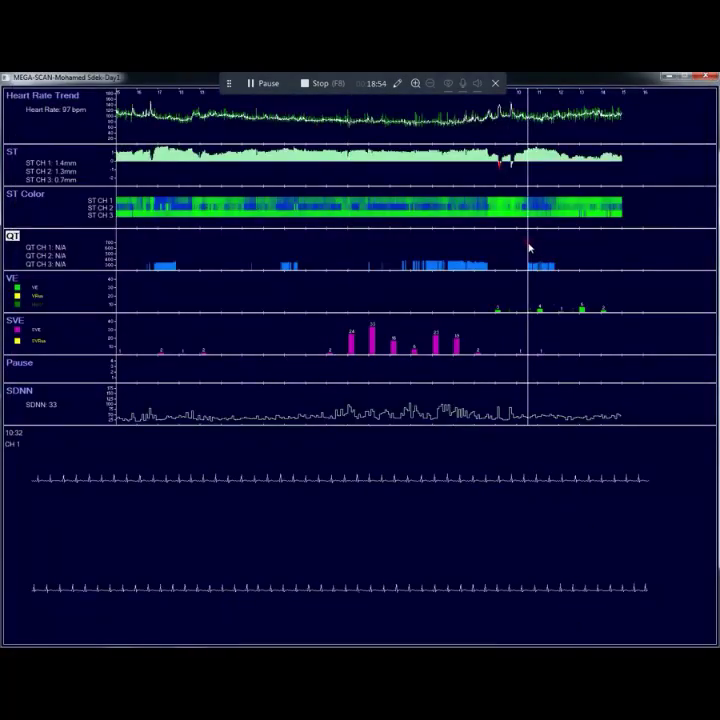
pyautogui.click(707, 77)
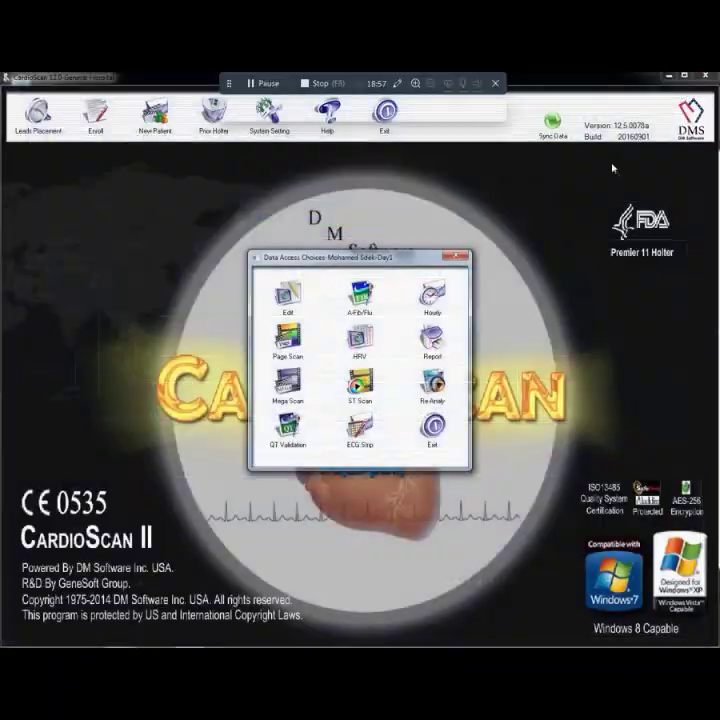
# Open the ST Scan for day 1, run the scan along the ST trends and stop it at 19:57.
pyautogui.click(357, 381)
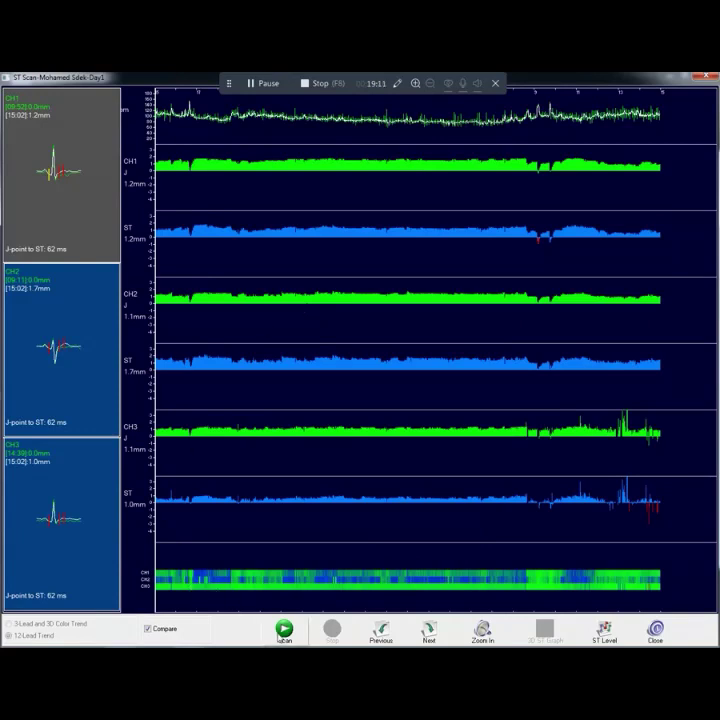
pyautogui.click(279, 637)
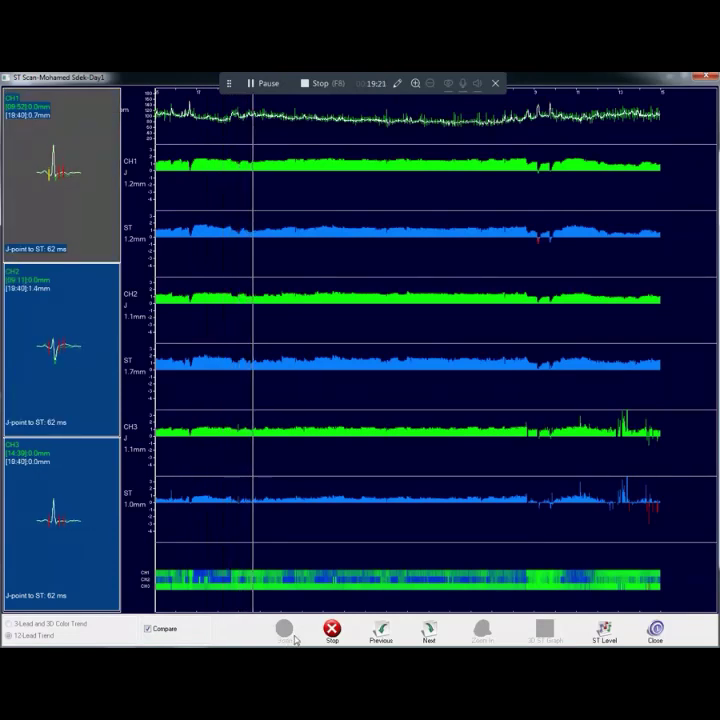
pyautogui.click(332, 628)
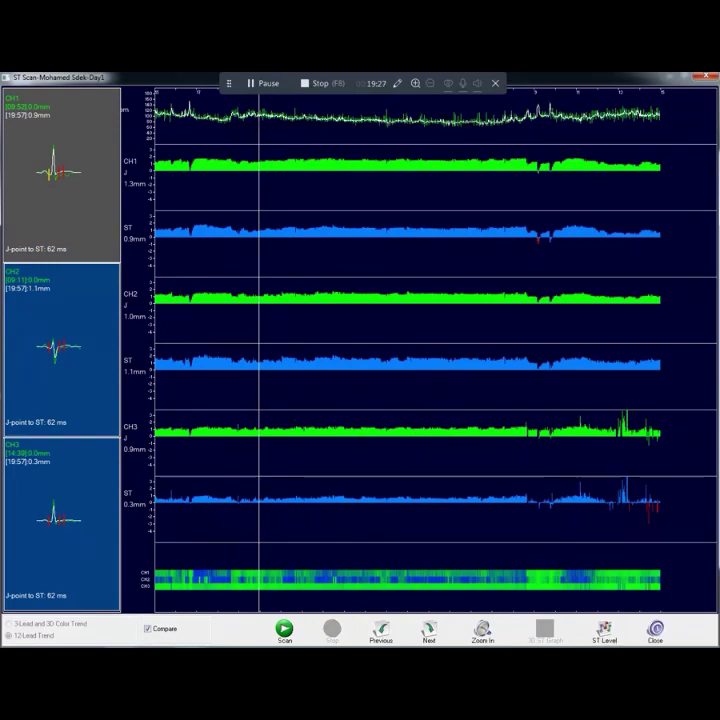
# Examine the ST level distributions of the three channels, return to the ST trends and close the ST Scan.
pyautogui.click(604, 632)
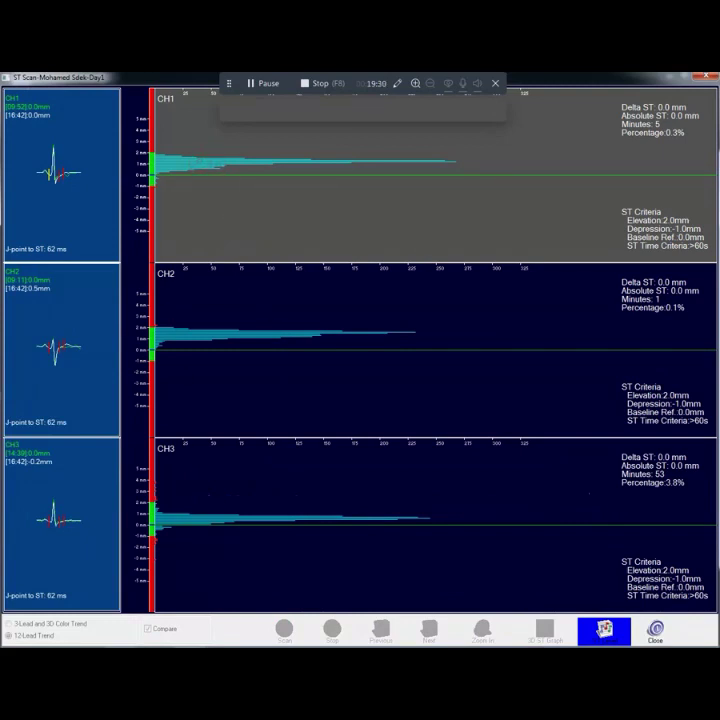
pyautogui.click(304, 517)
pyautogui.click(227, 317)
pyautogui.click(239, 231)
pyautogui.click(604, 632)
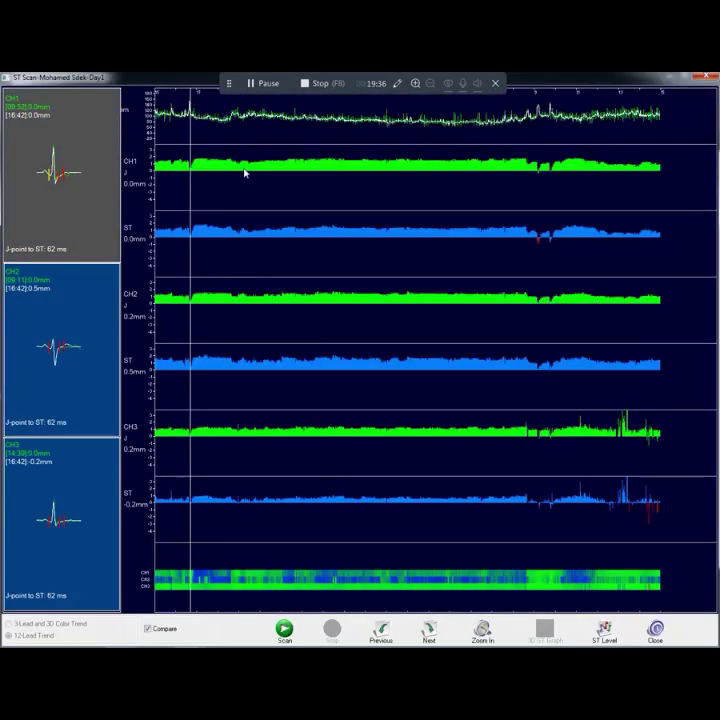
pyautogui.click(596, 630)
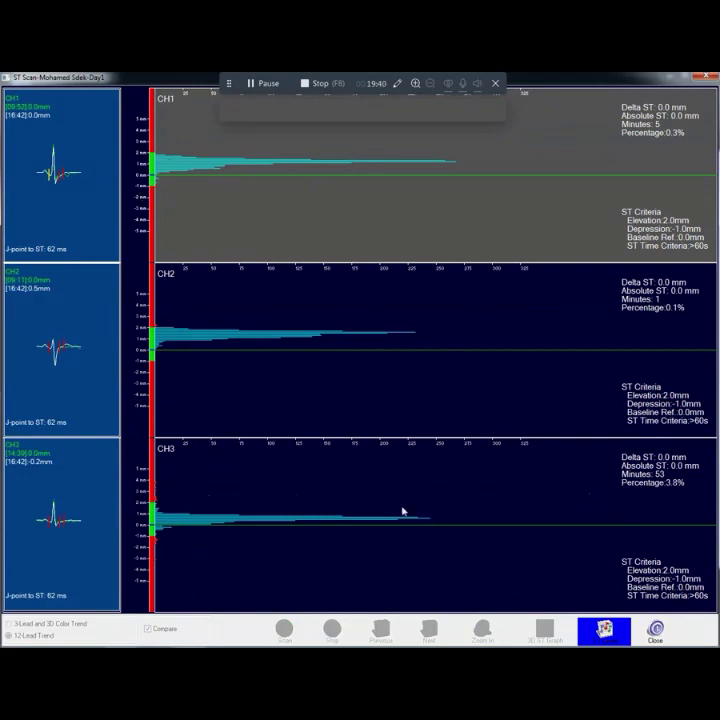
pyautogui.click(604, 631)
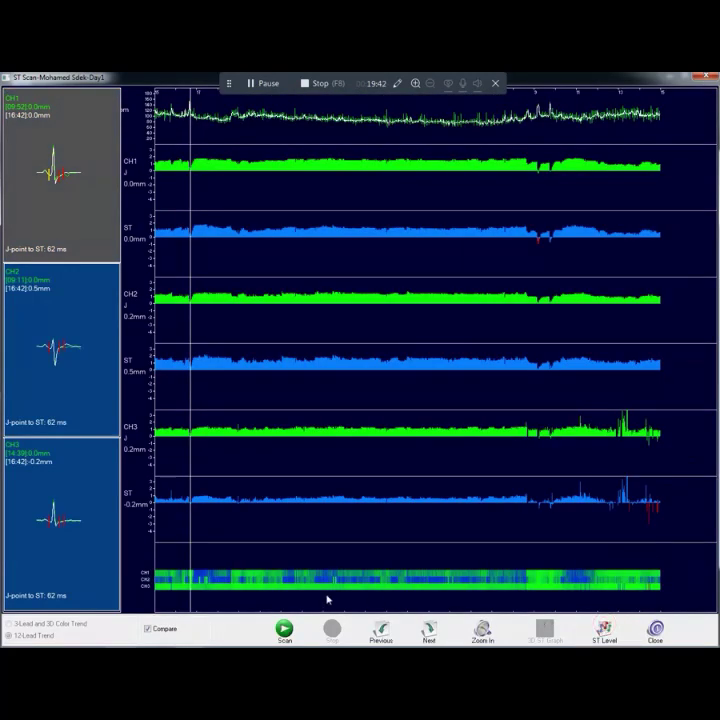
pyautogui.click(656, 635)
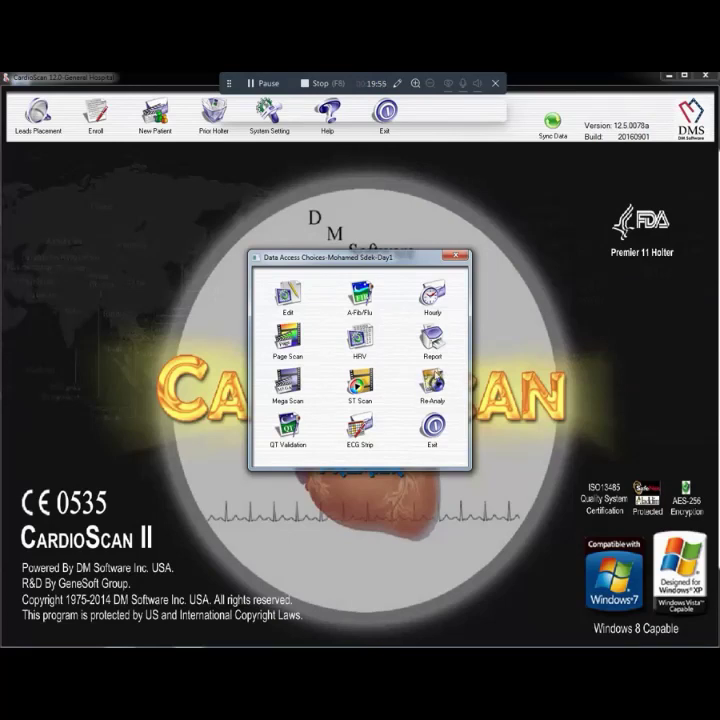
# Open QT Validation, inspect several QTc histogram bars and bring up the validation strips of the 425 ms bar.
pyautogui.click(290, 430)
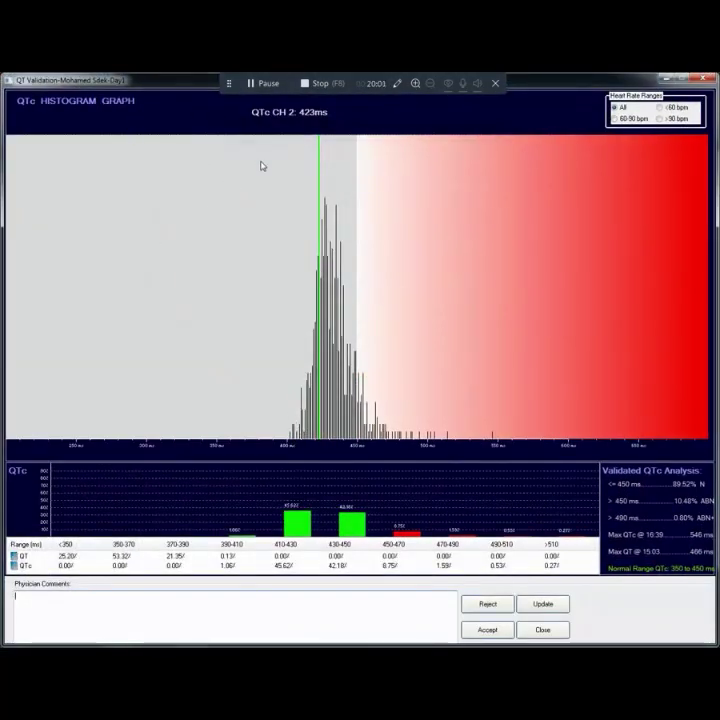
pyautogui.click(342, 418)
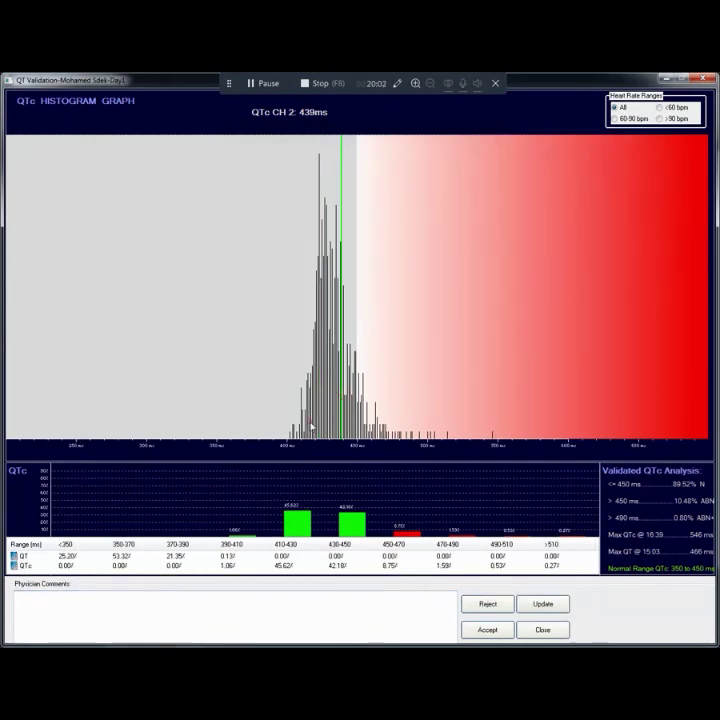
pyautogui.click(310, 424)
pyautogui.click(358, 424)
pyautogui.click(313, 408)
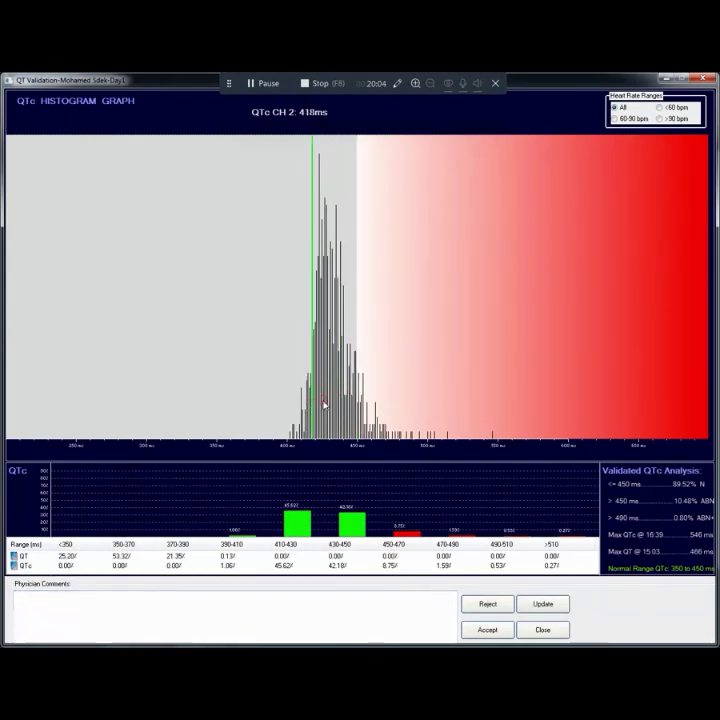
pyautogui.press('Escape')
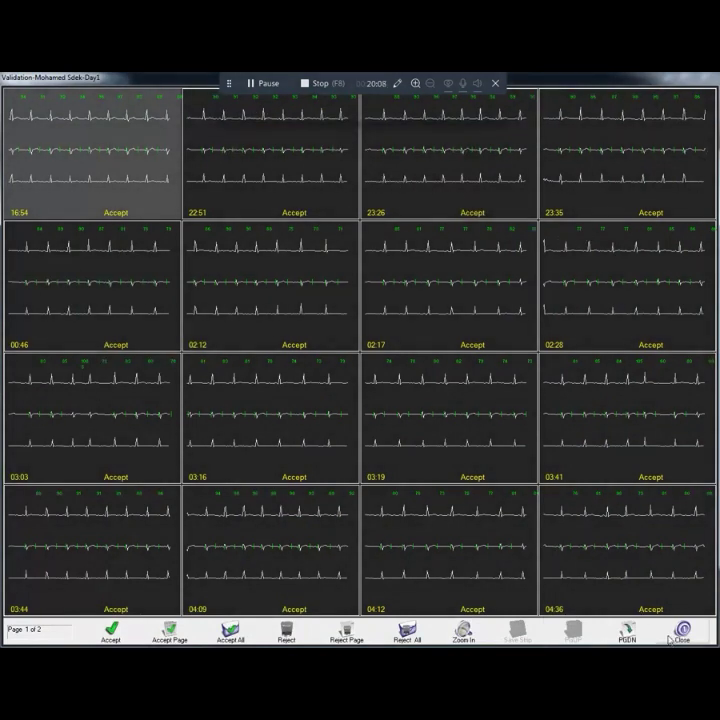
# Try rejecting the 16:54 strip and accepting or rejecting by page and for all strips, ending with all strips accepted.
pyautogui.click(95, 285)
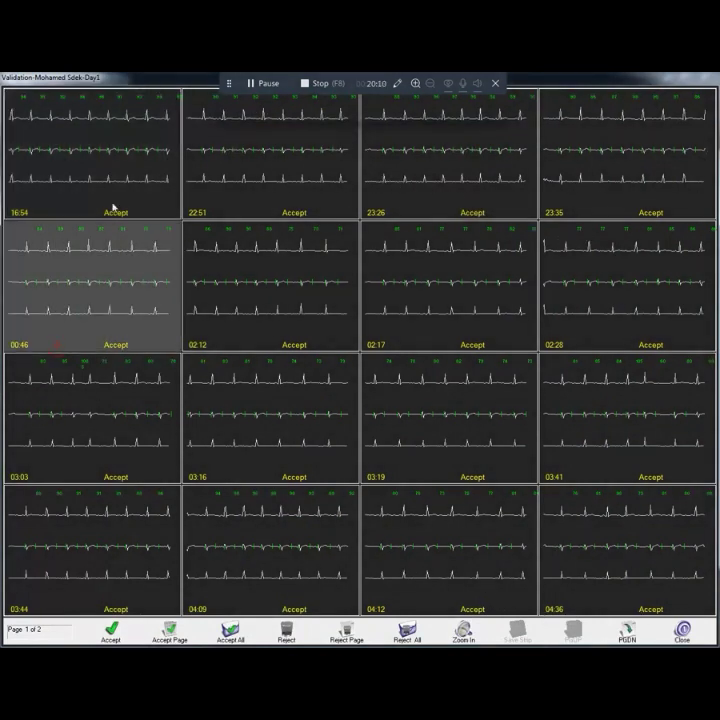
pyautogui.click(107, 183)
pyautogui.press('r')
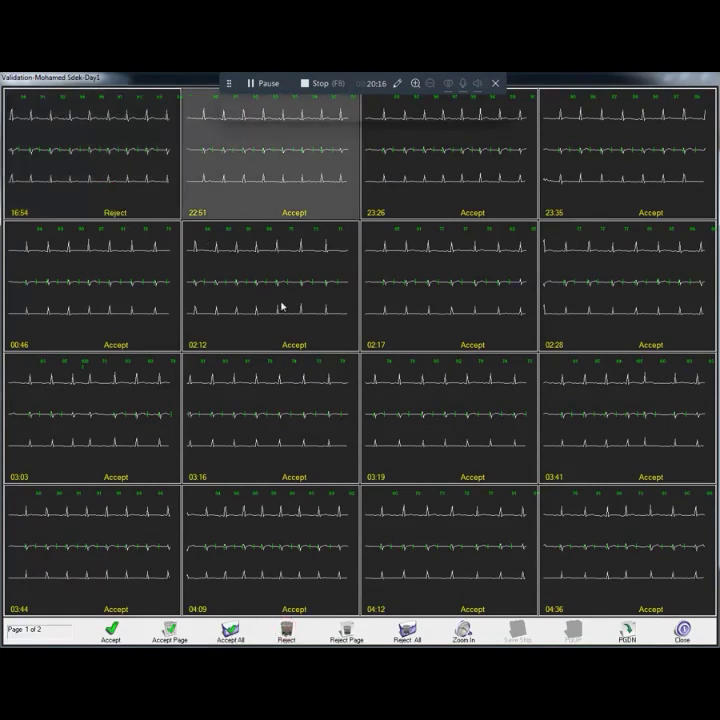
pyautogui.click(166, 635)
pyautogui.click(357, 633)
pyautogui.click(230, 630)
pyautogui.click(424, 641)
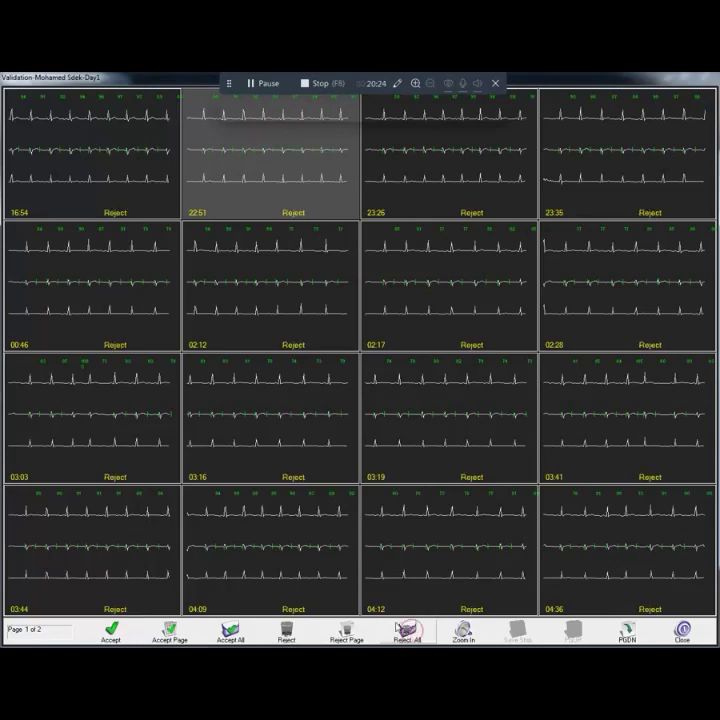
pyautogui.click(222, 628)
# Save the 8-second ECG strip at 02:12:00, close the strip view and return to the QTc histogram.
pyautogui.doubleClick(287, 303)
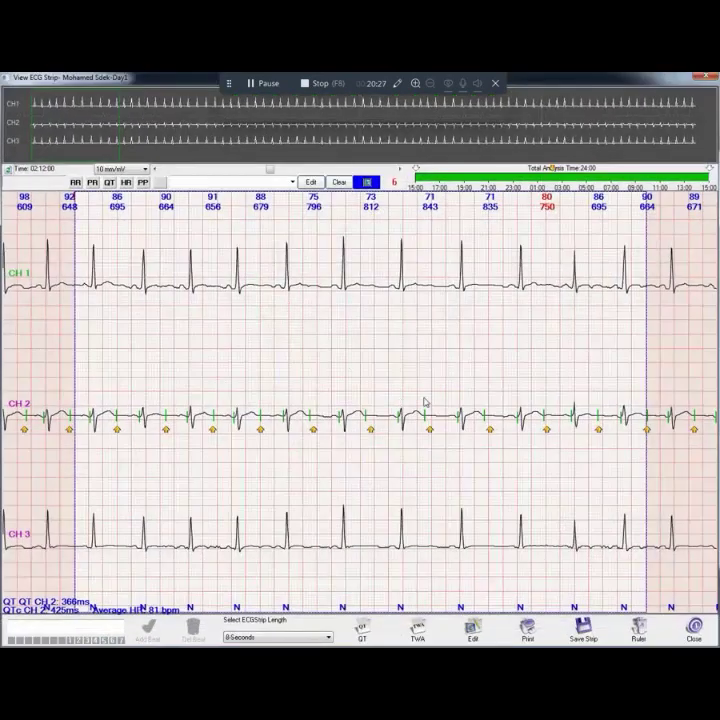
pyautogui.click(583, 630)
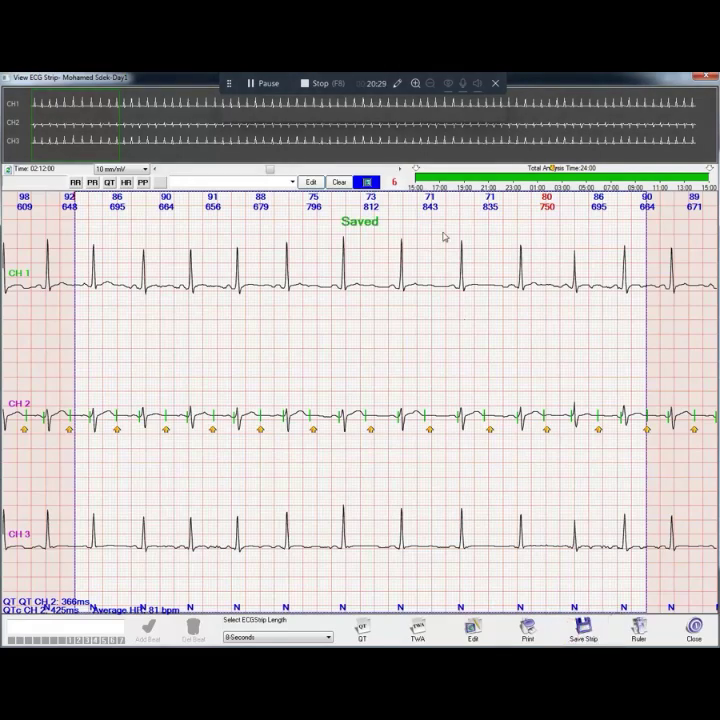
pyautogui.click(693, 628)
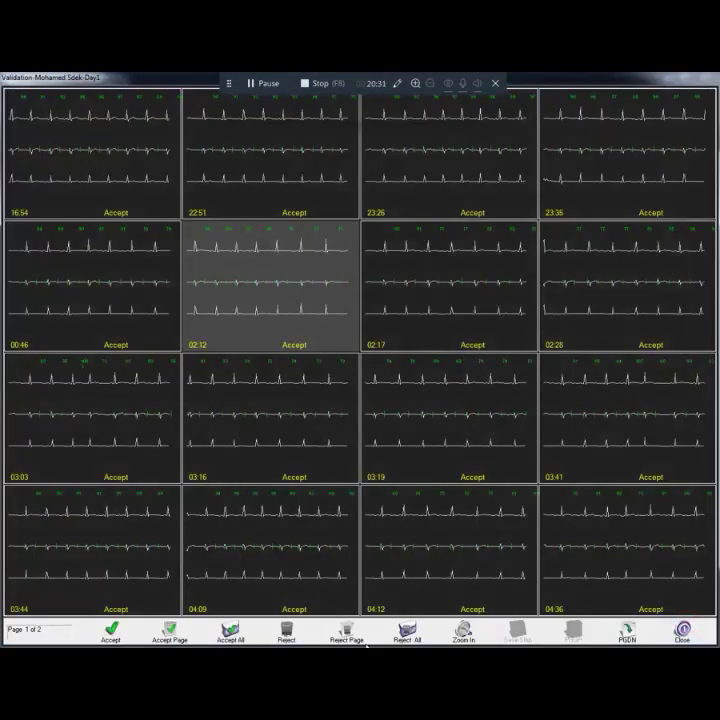
pyautogui.click(686, 630)
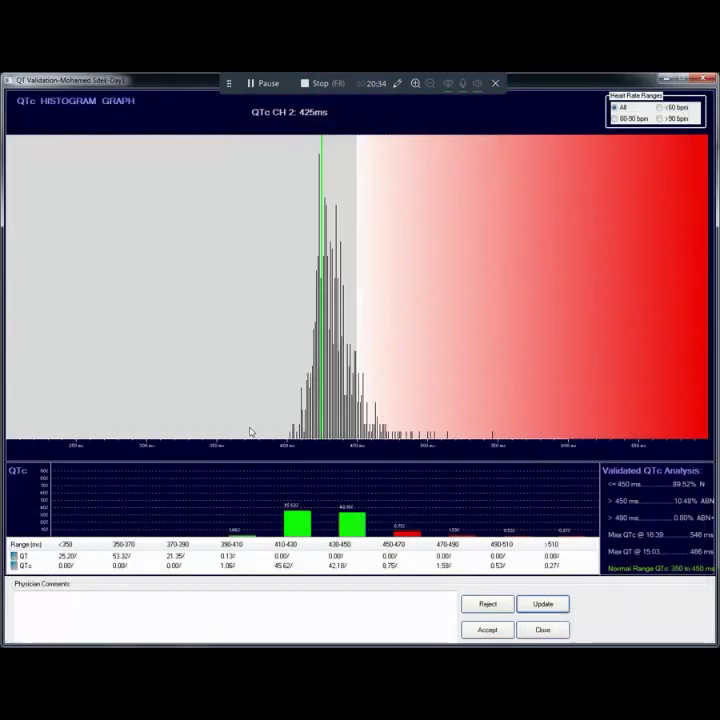
# Reject both pages of strips belonging to the 431 ms QTc bar, update the QTc analysis and close QT Validation.
pyautogui.click(333, 407)
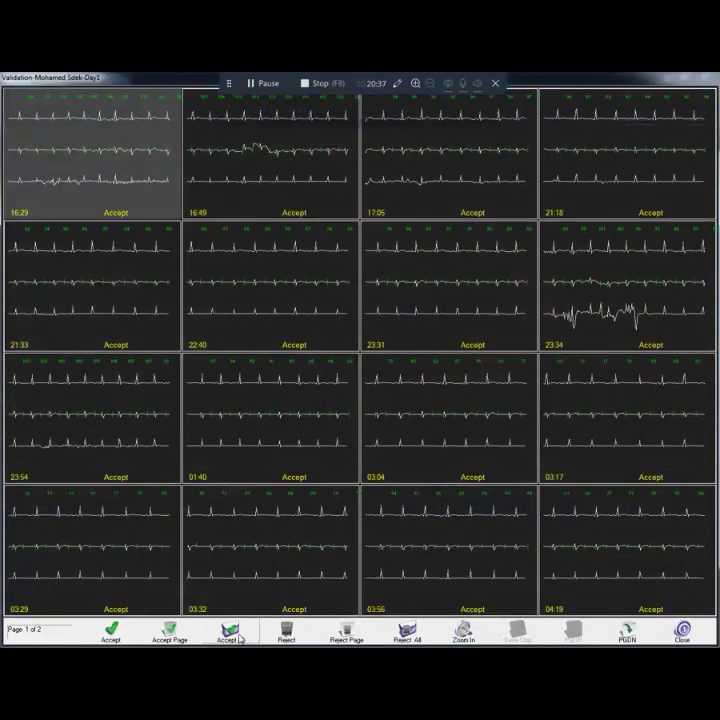
pyautogui.click(358, 636)
pyautogui.click(627, 630)
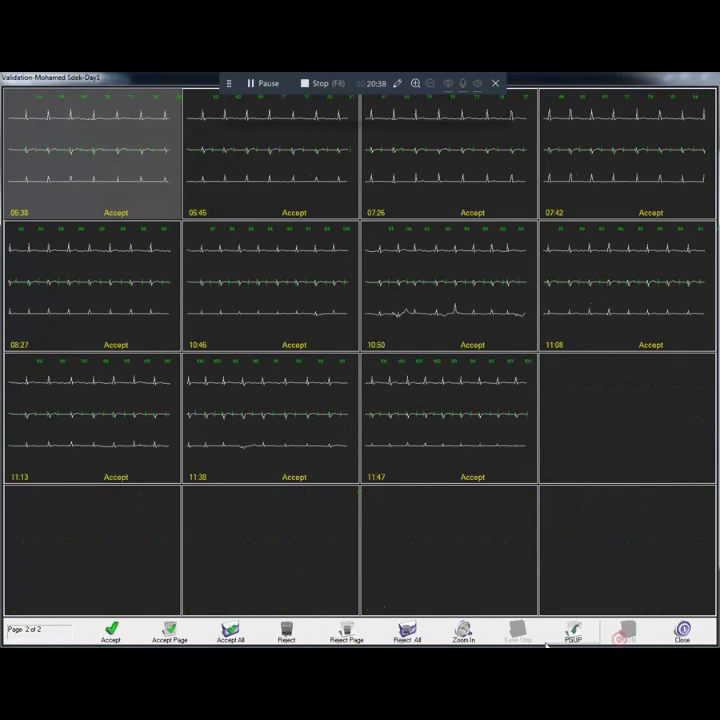
pyautogui.click(345, 631)
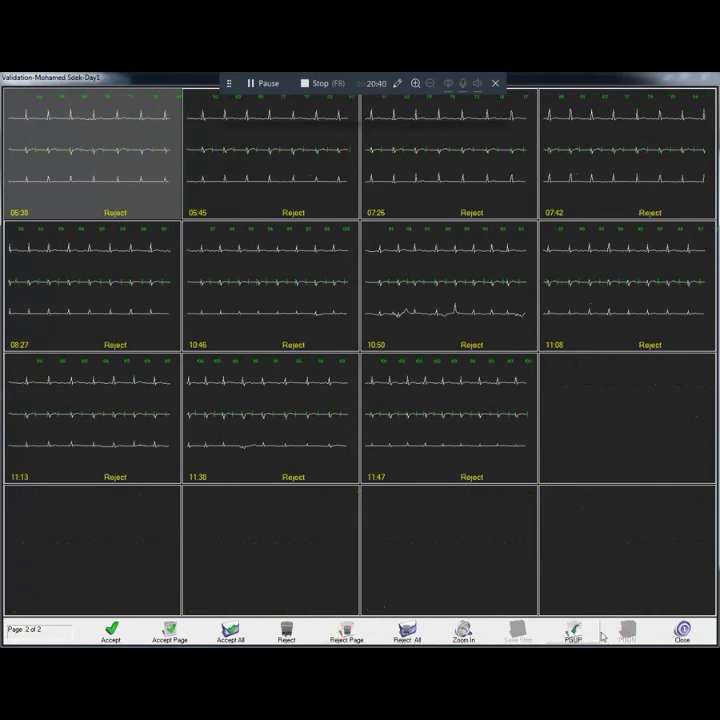
pyautogui.click(682, 630)
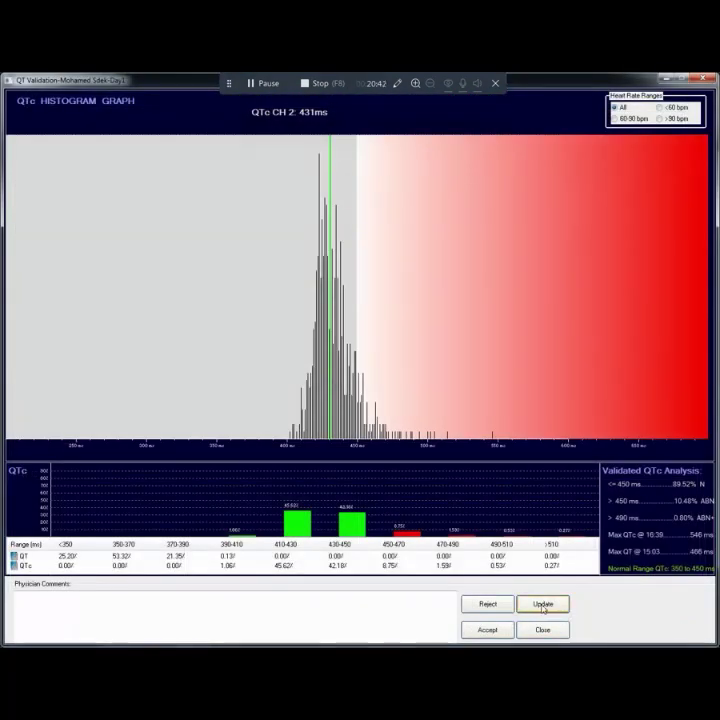
pyautogui.click(540, 606)
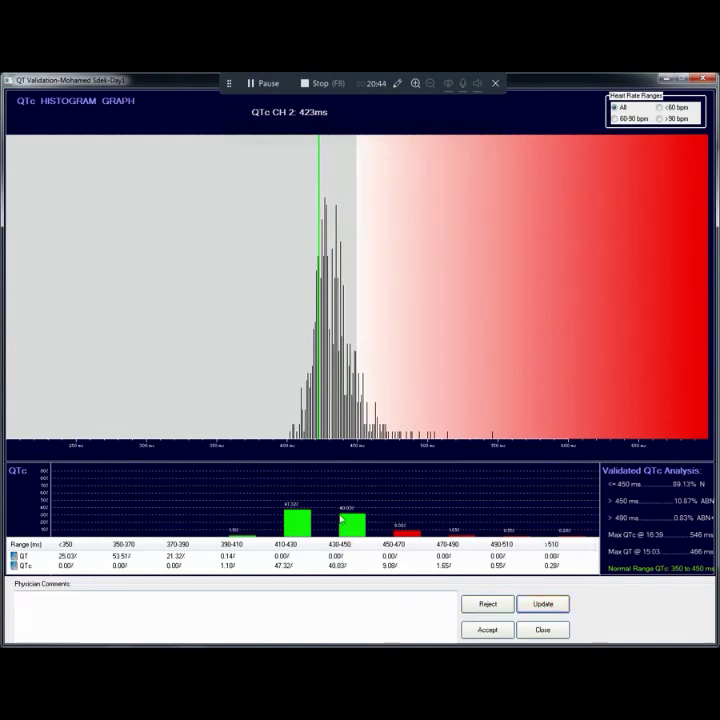
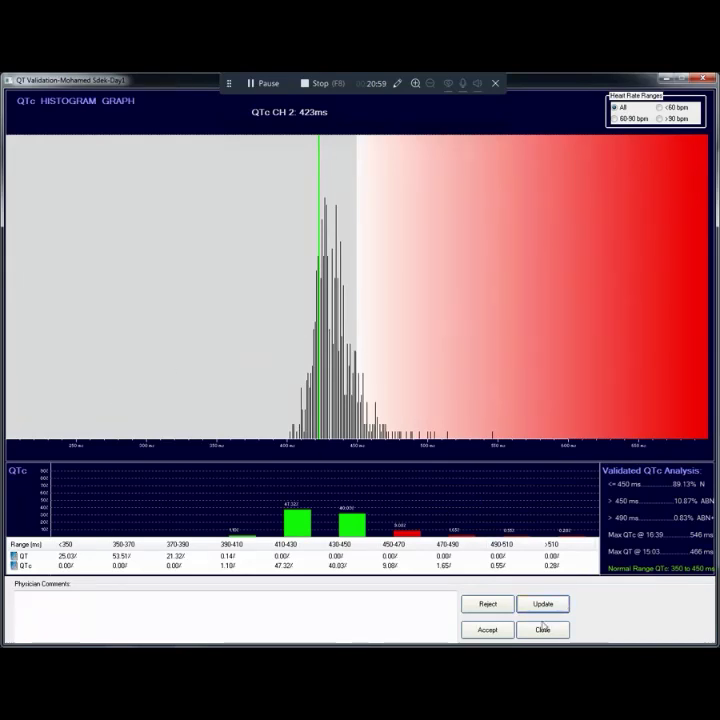
pyautogui.click(543, 630)
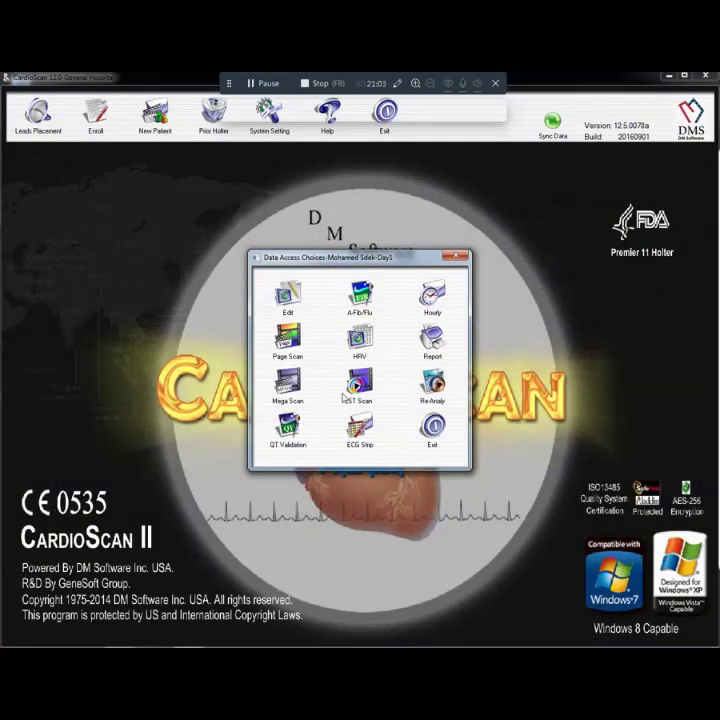
# Open the ECG Strip window, browse the saved strips and sort them by label and back by time.
pyautogui.click(355, 431)
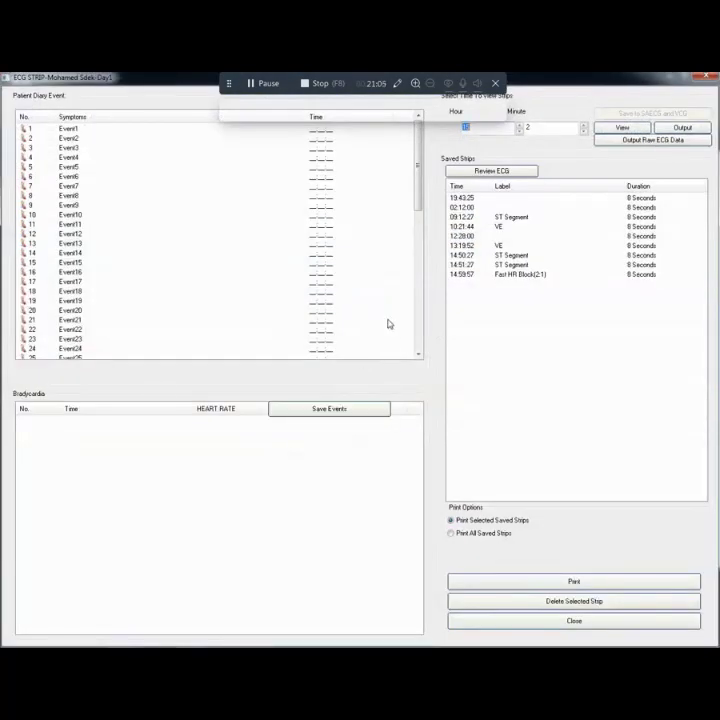
pyautogui.click(537, 282)
pyautogui.click(533, 275)
pyautogui.click(534, 227)
pyautogui.click(527, 206)
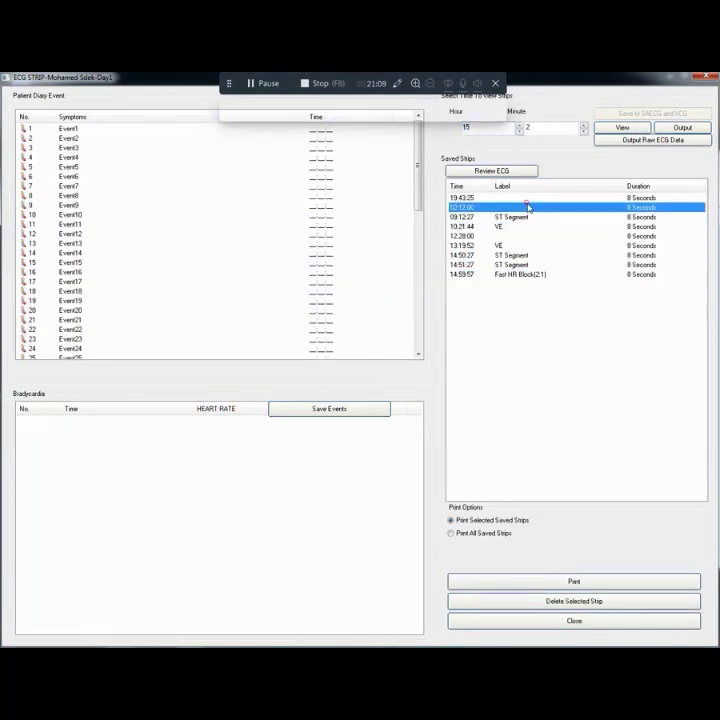
pyautogui.click(521, 187)
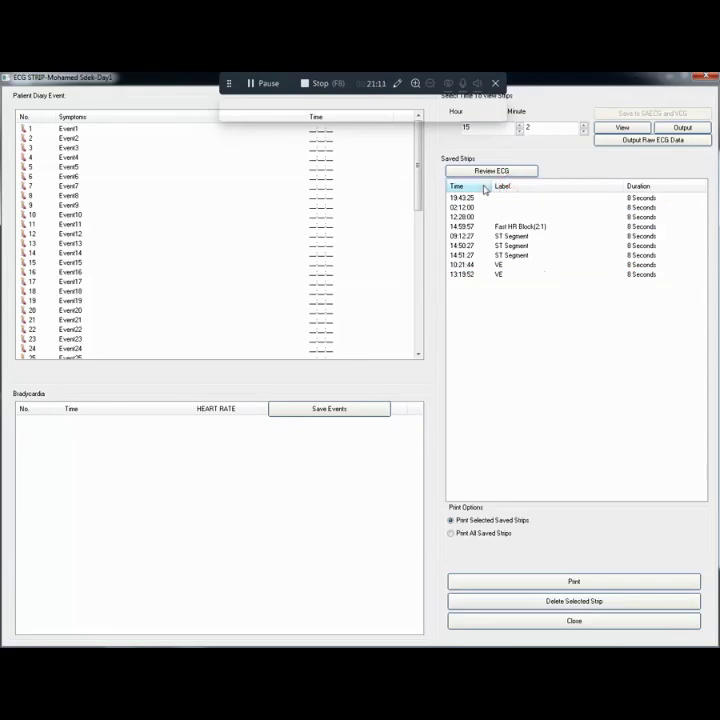
pyautogui.click(484, 188)
# Review the saved strip at 19:43:25, and open the ST Segment strip at 09:12:27 in the six-lead view.
pyautogui.doubleClick(542, 199)
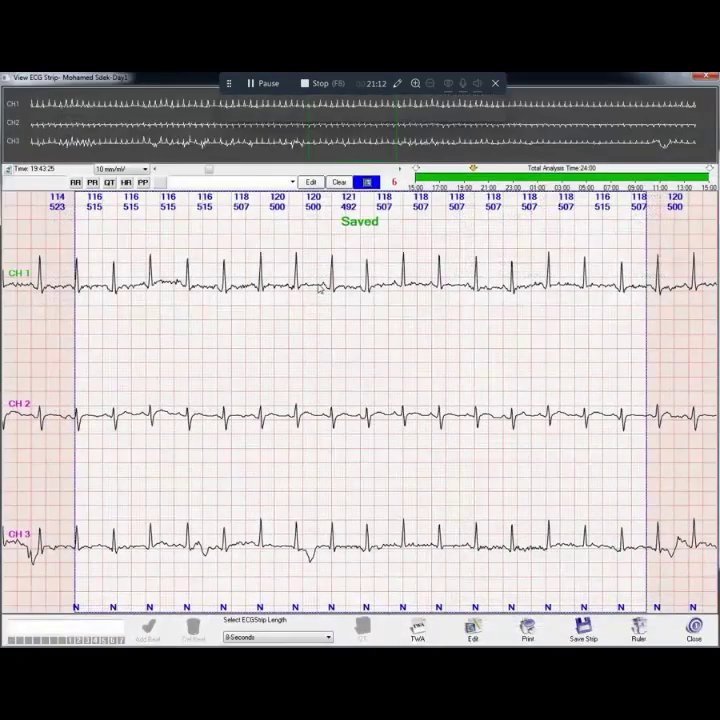
pyautogui.press('Escape')
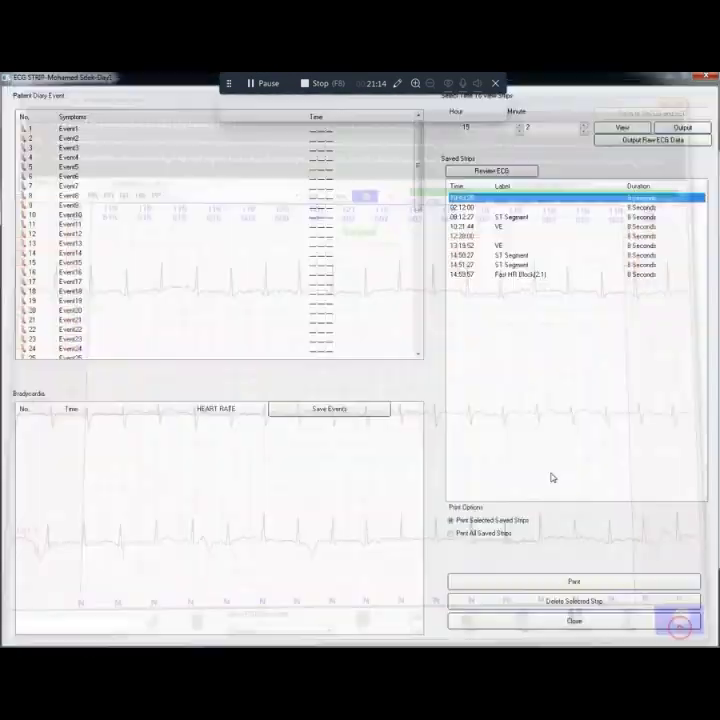
pyautogui.click(512, 218)
pyautogui.doubleClick(512, 220)
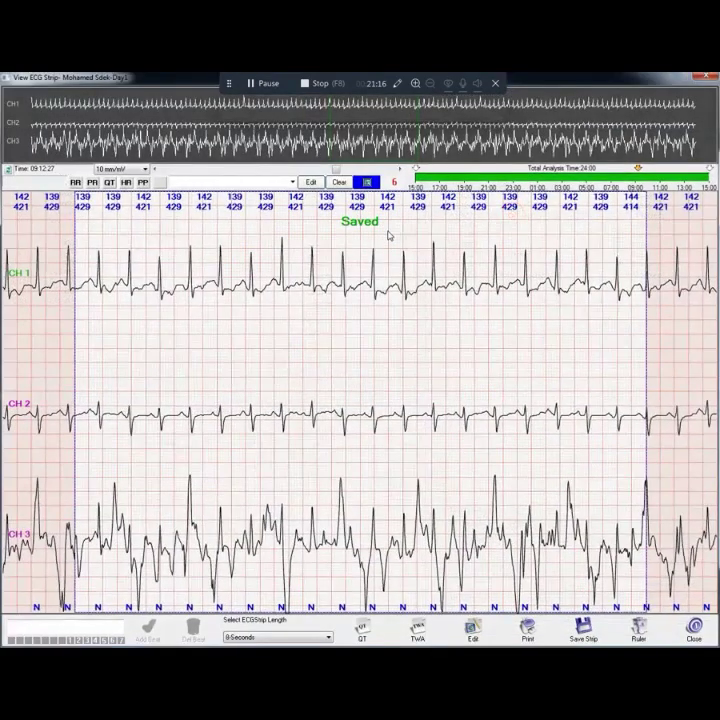
pyautogui.click(394, 182)
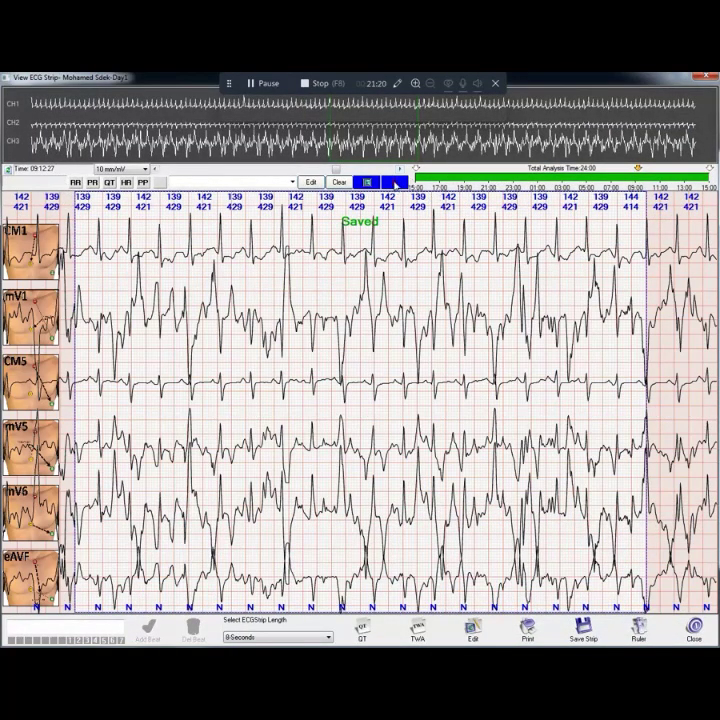
# Return the 09:12:27 strip to the three-channel view, close it, and review the saved strip at 12:28:00.
pyautogui.click(397, 184)
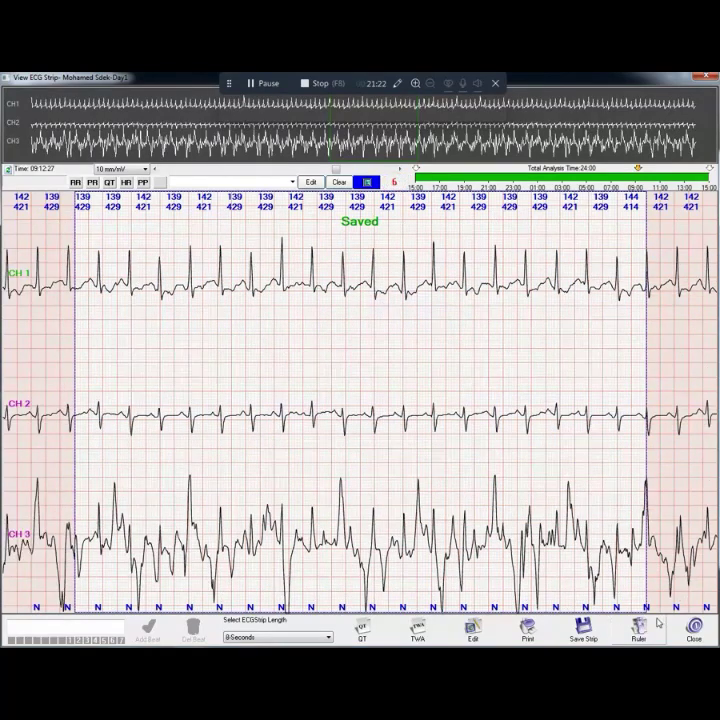
pyautogui.click(700, 638)
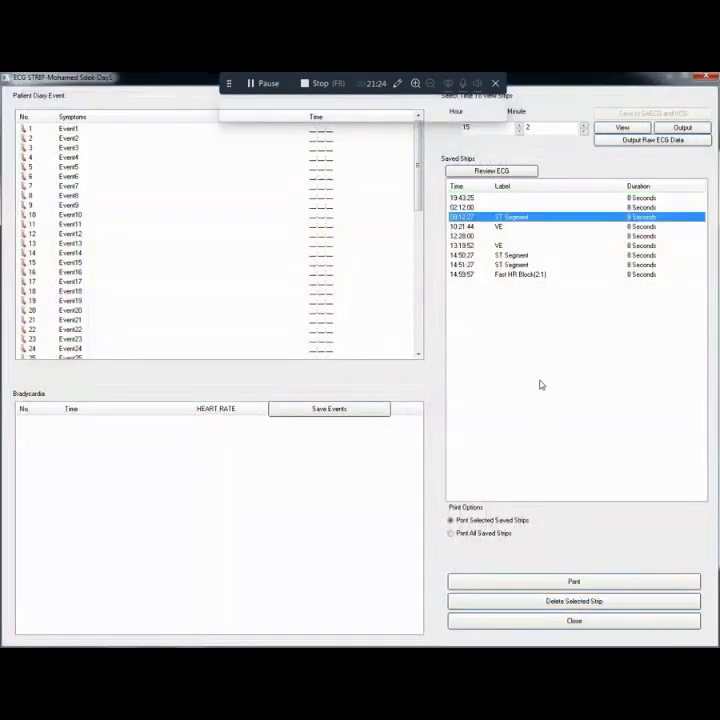
pyautogui.doubleClick(510, 237)
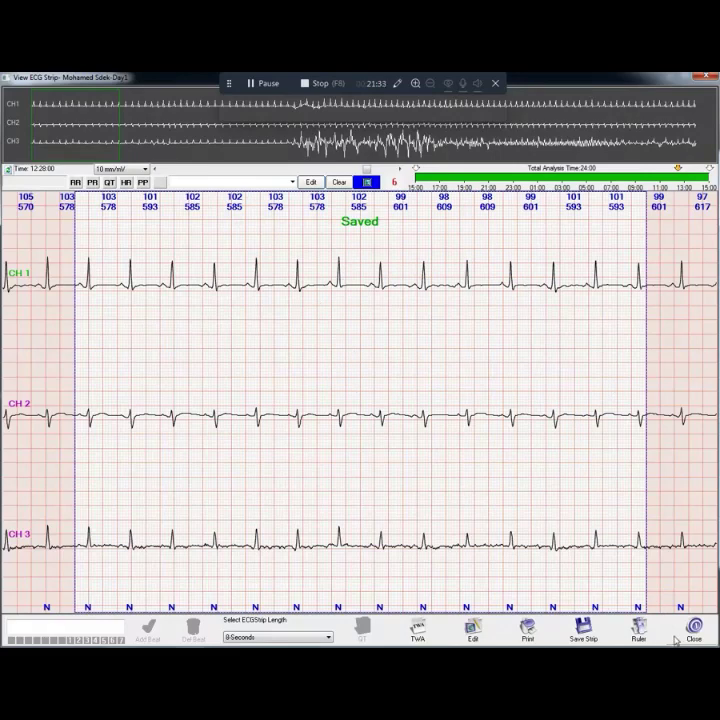
pyautogui.click(703, 632)
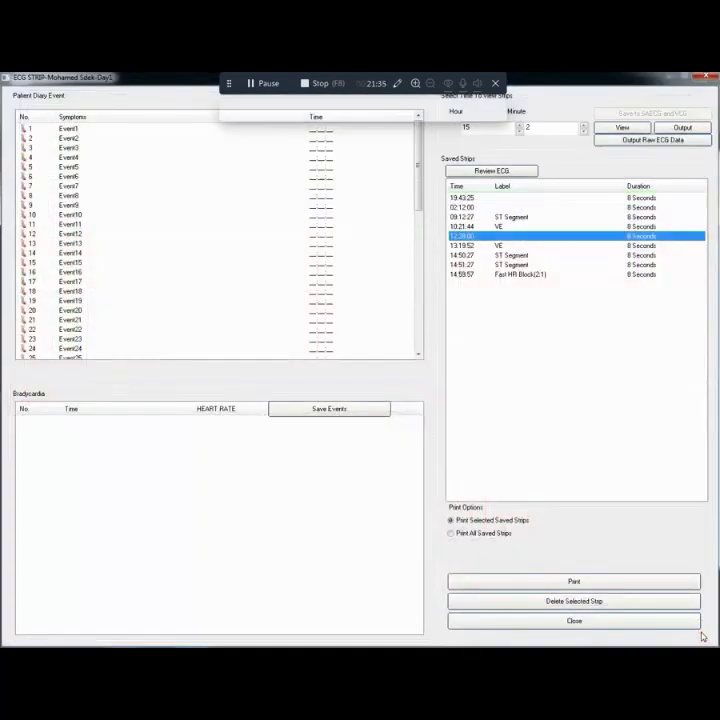
# Delete the unlabelled strip at 12:28:00 from the saved strips.
pyautogui.click(578, 234)
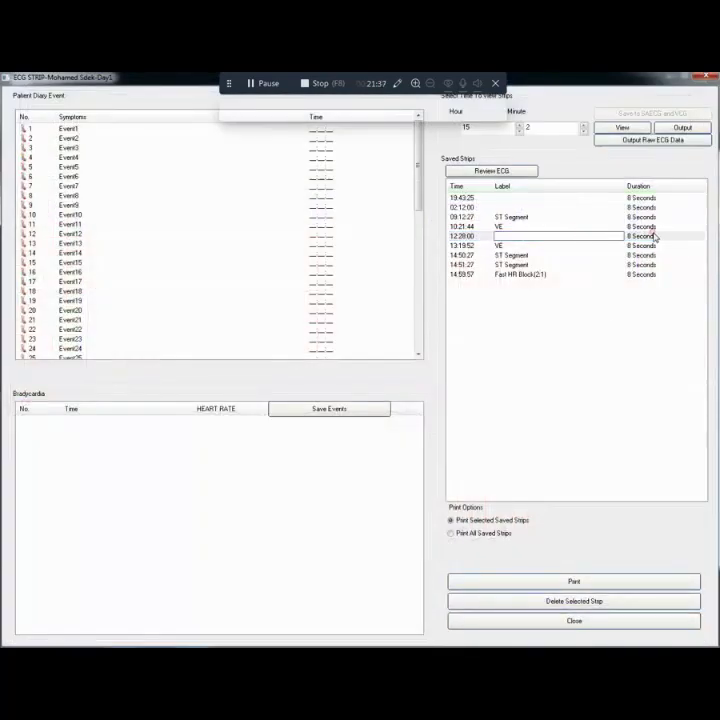
pyautogui.click(548, 237)
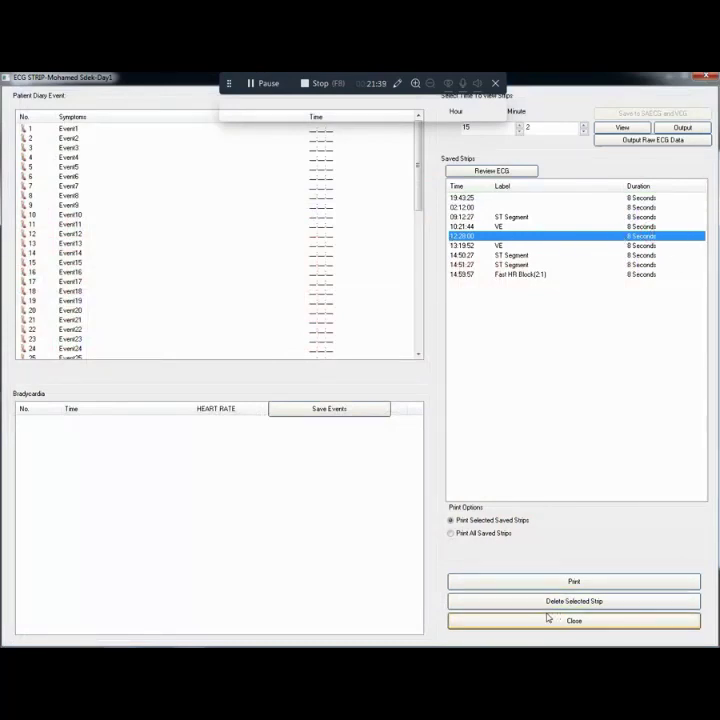
pyautogui.click(575, 603)
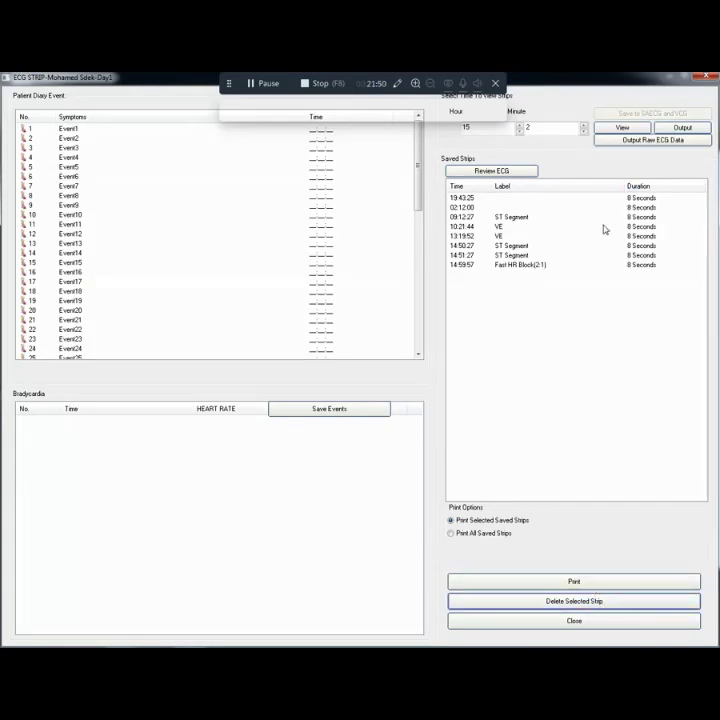
# Open the print settings for the Fast HR Block(2:1) strip, look through the available printers and cancel printing.
pyautogui.click(527, 265)
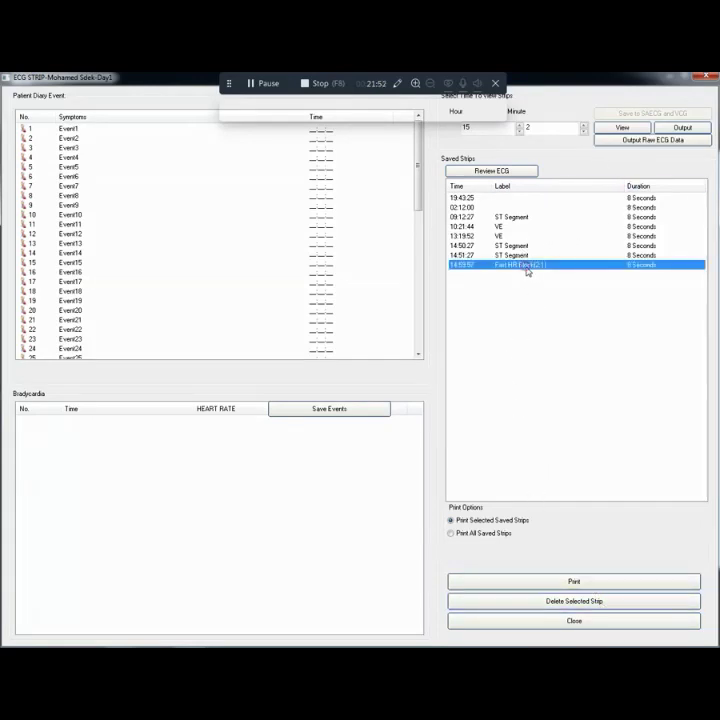
pyautogui.click(582, 581)
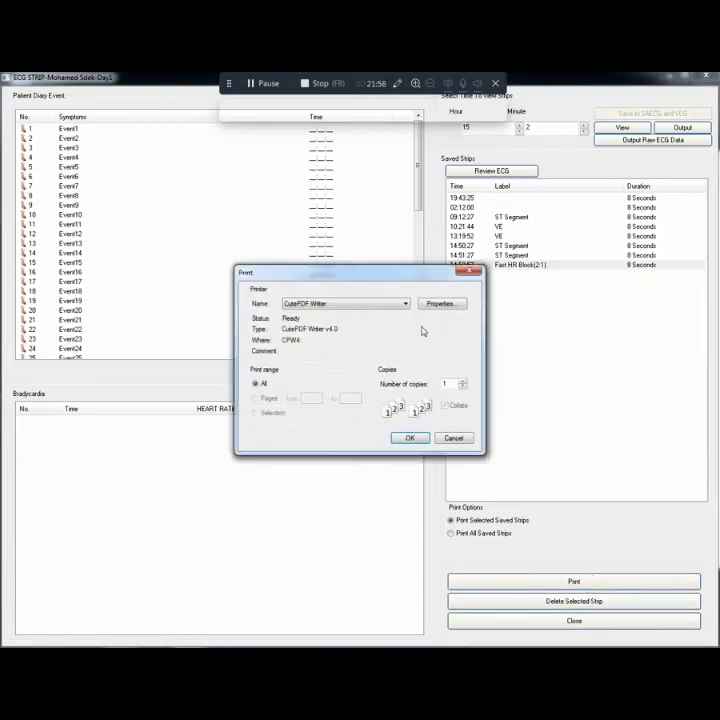
pyautogui.click(371, 303)
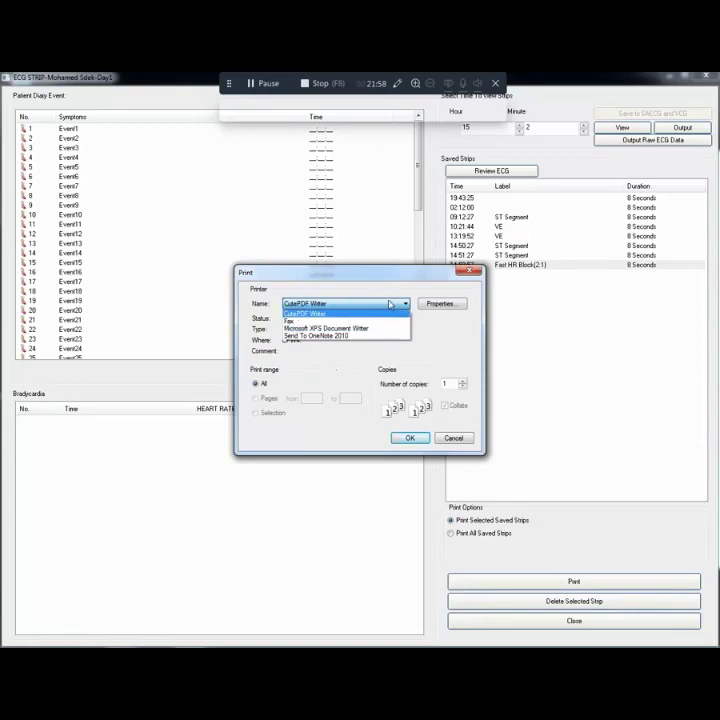
pyautogui.click(390, 304)
pyautogui.click(462, 440)
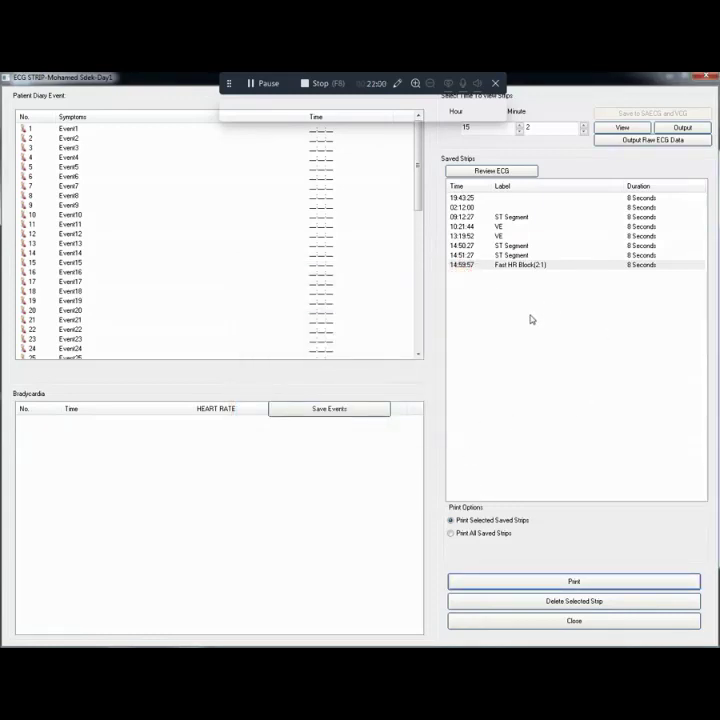
# Start printing all saved strips, cancel the print, and return the print option to selected saved strips.
pyautogui.click(451, 534)
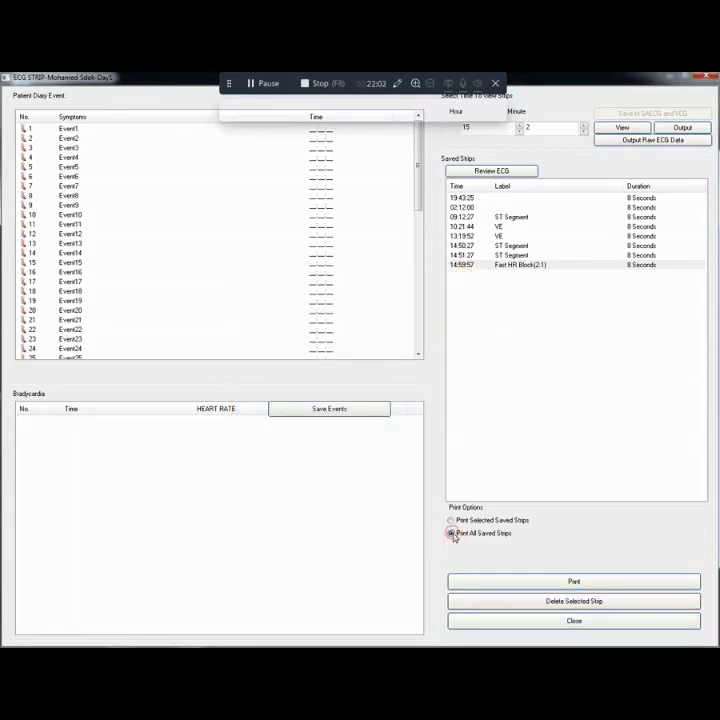
pyautogui.click(556, 586)
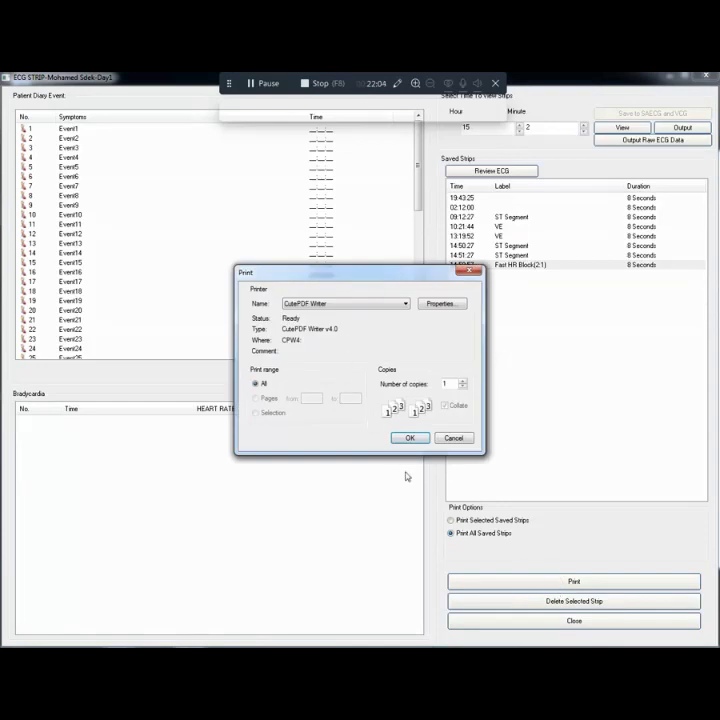
pyautogui.click(472, 270)
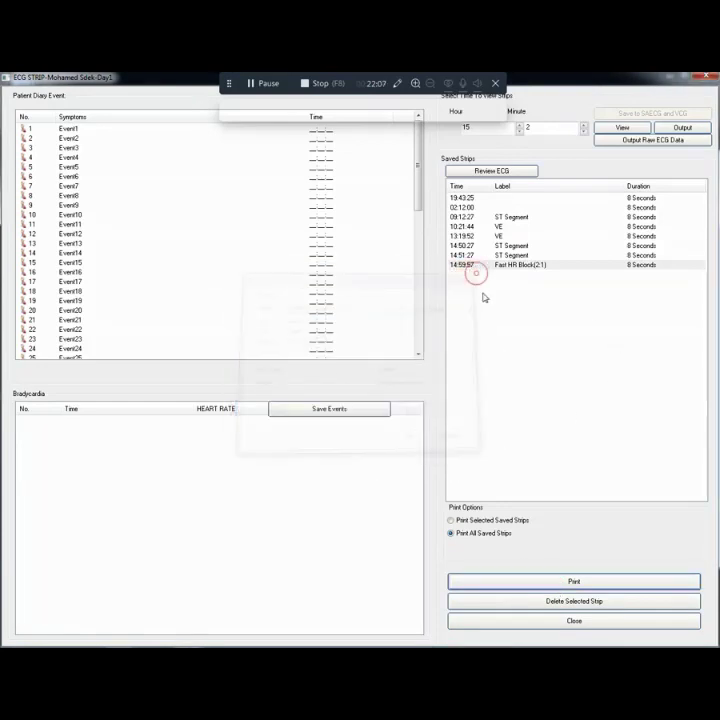
pyautogui.click(554, 402)
pyautogui.click(490, 520)
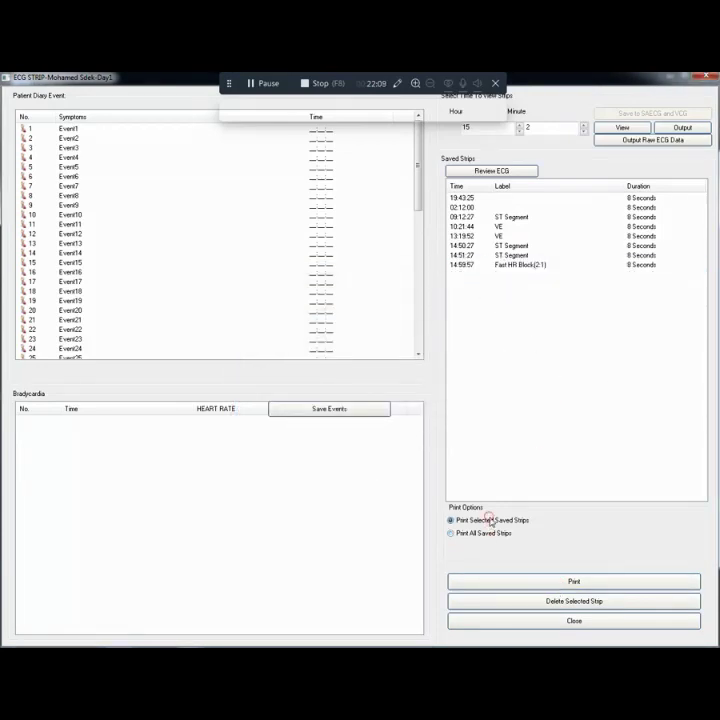
# Leave the ECG Strip window, open the recording's Reports and preview the Holter ECG Report Summary.
pyautogui.click(597, 621)
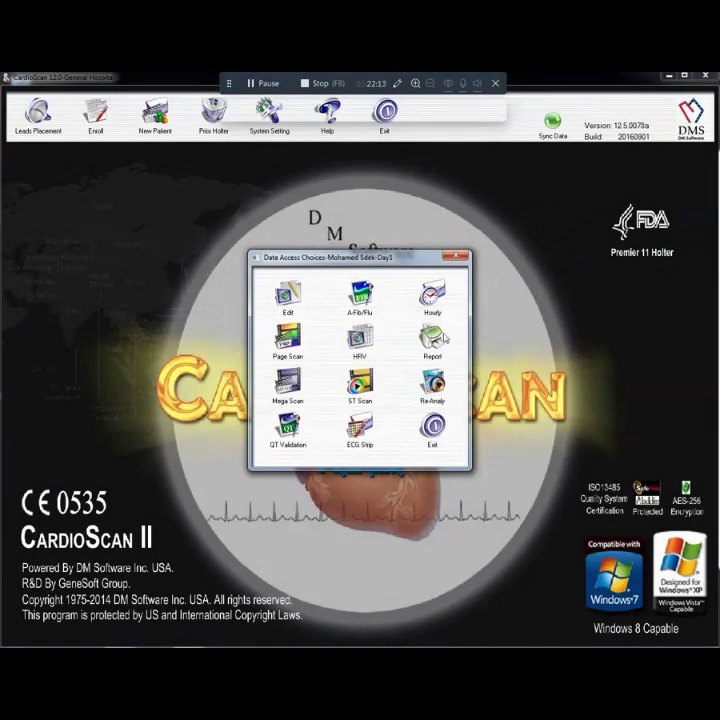
pyautogui.click(432, 340)
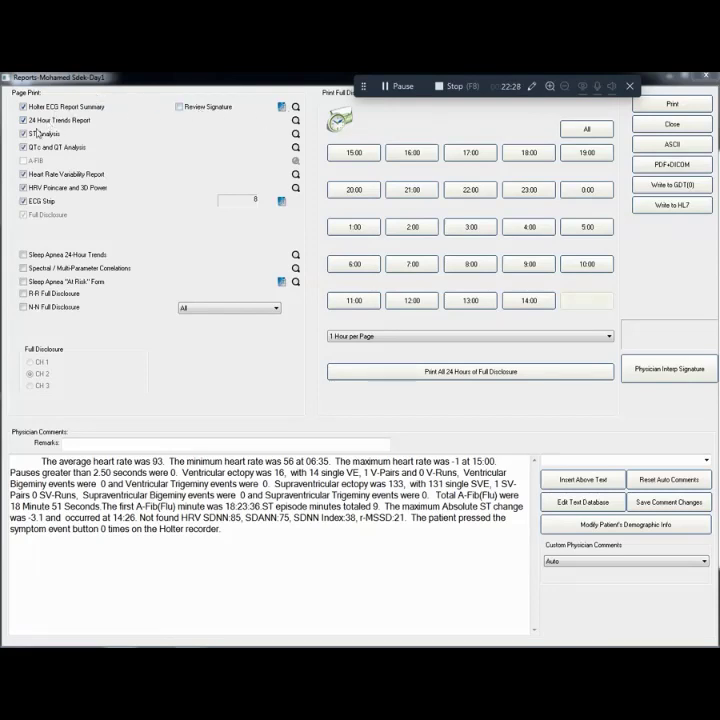
pyautogui.click(296, 107)
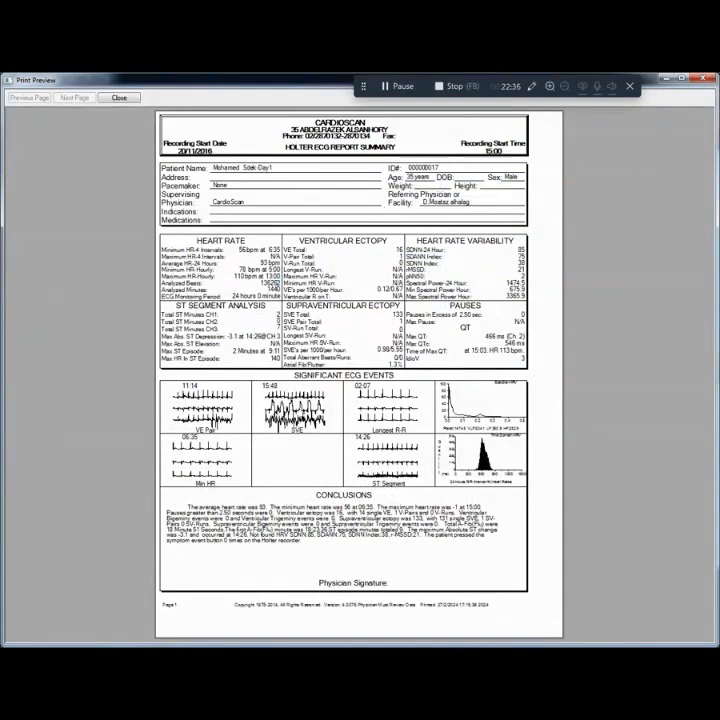
pyautogui.click(119, 98)
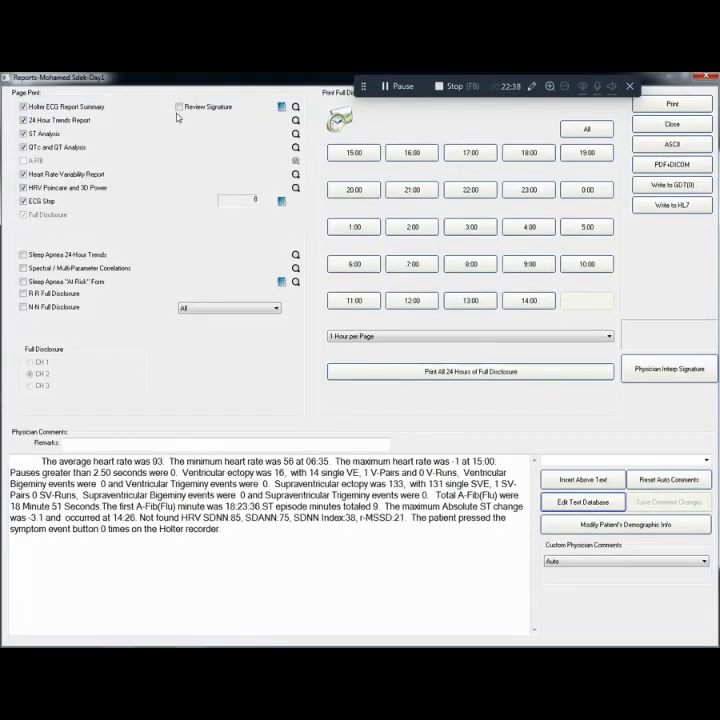
# Edit the Holter ECG Report Summary, setting Minimum HR V-Run to 3232, and save the change.
pyautogui.click(282, 108)
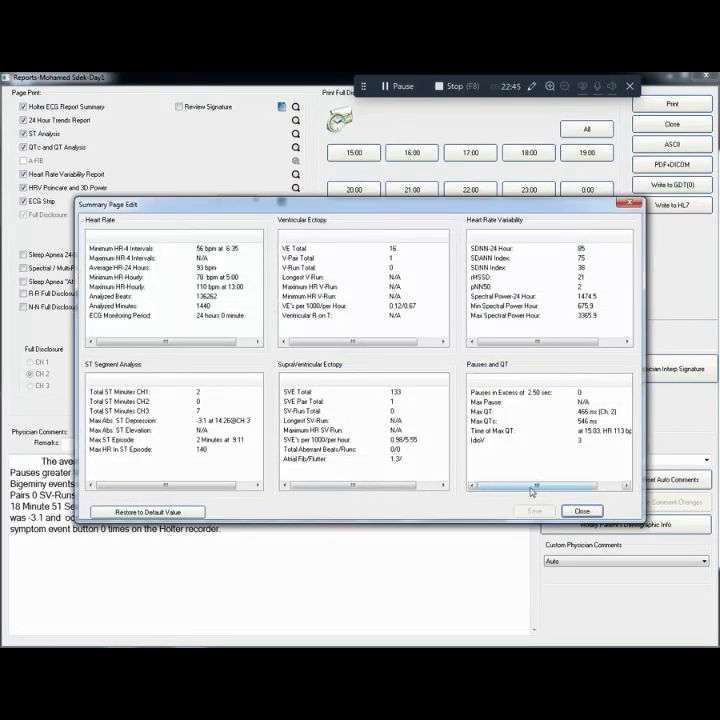
pyautogui.moveTo(532, 487); pyautogui.dragTo(570, 489)
pyautogui.moveTo(322, 485); pyautogui.dragTo(482, 489)
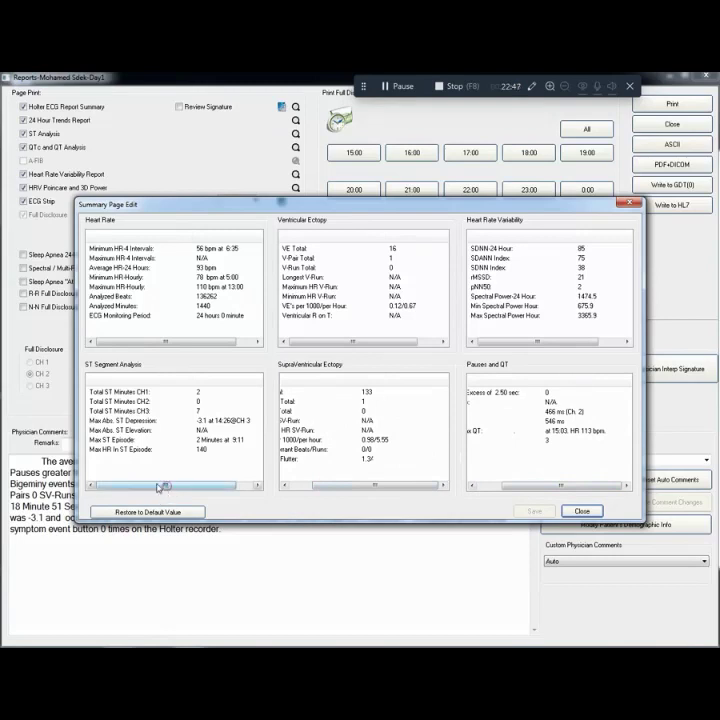
pyautogui.click(356, 277)
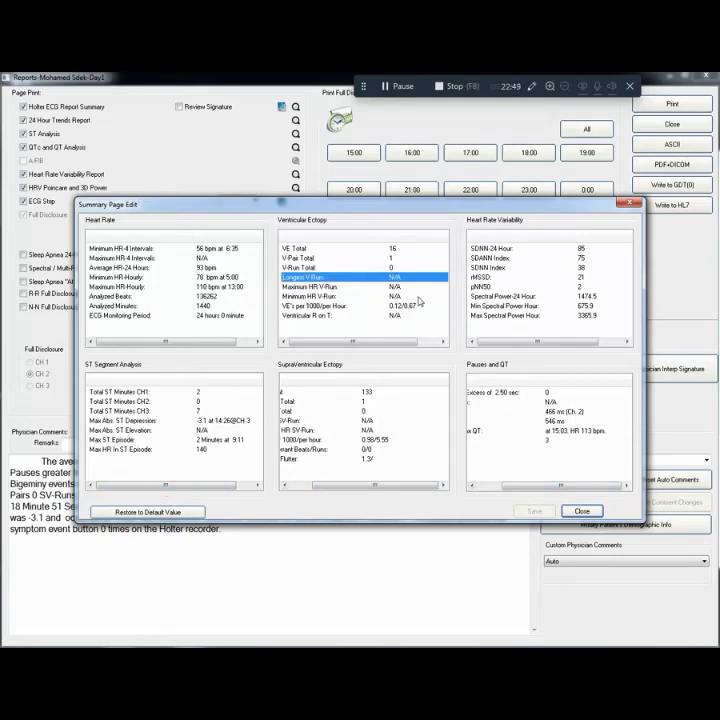
pyautogui.click(392, 296)
pyautogui.click(388, 296)
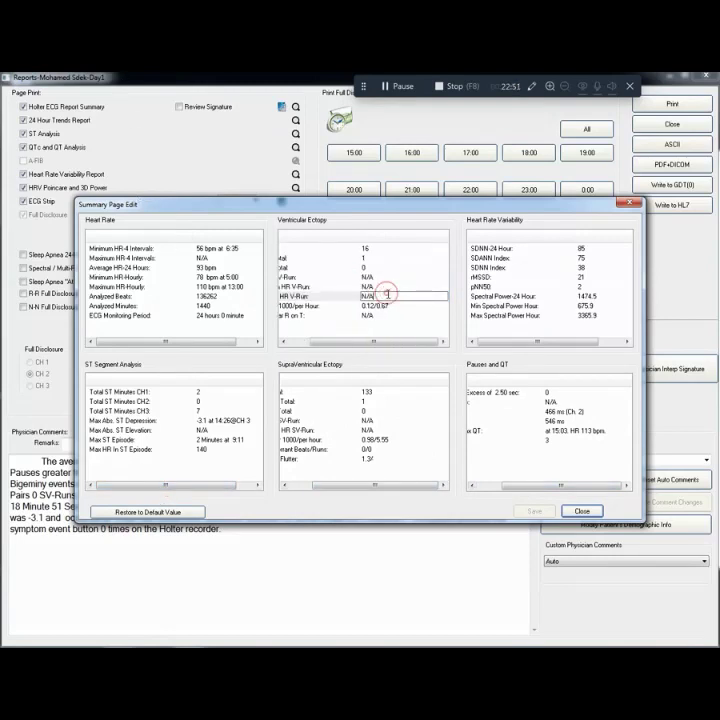
pyautogui.write('3232')
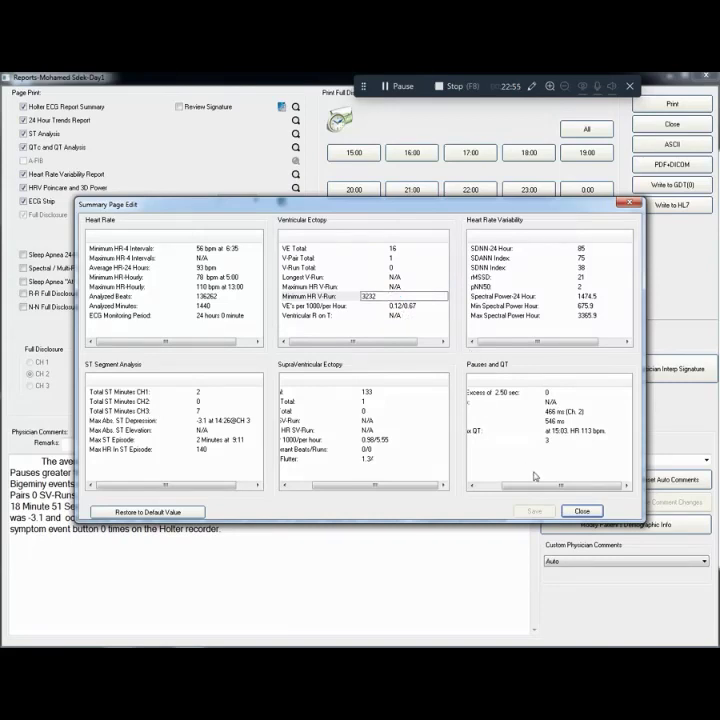
pyautogui.press('Return')
pyautogui.click(537, 511)
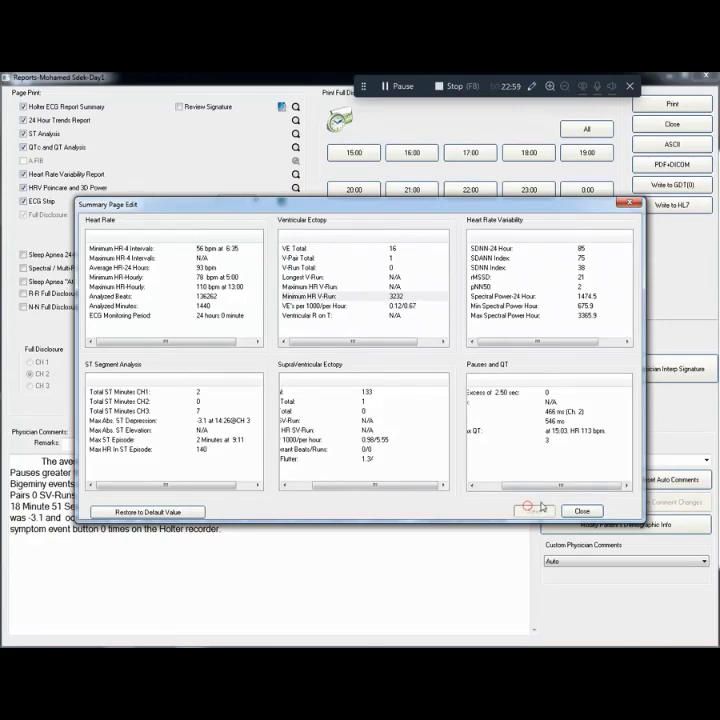
pyautogui.click(580, 511)
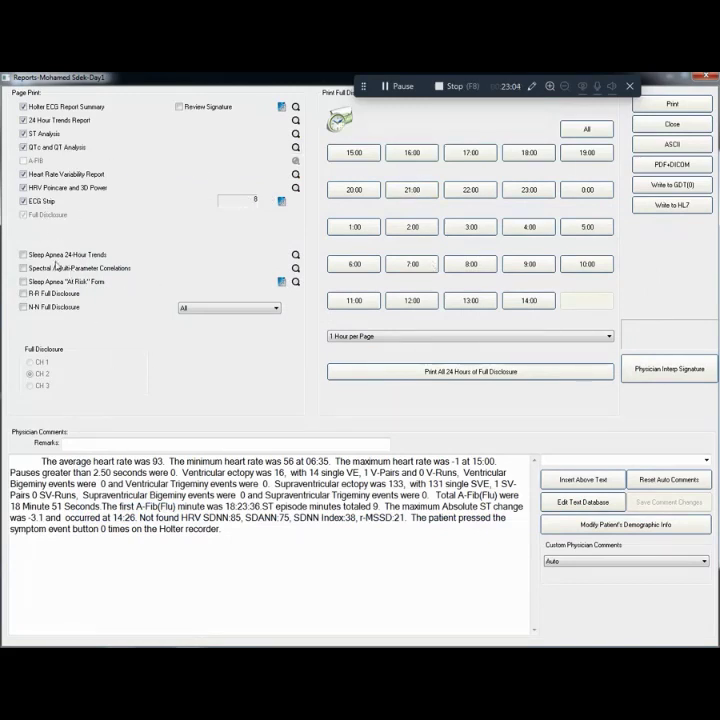
# Include the sleep apnea, spectral correlation and R-R full disclosure pages in the report, and exclude them again.
pyautogui.click(23, 254)
pyautogui.click(23, 268)
pyautogui.click(24, 282)
pyautogui.click(25, 294)
pyautogui.click(25, 269)
pyautogui.click(37, 284)
pyautogui.click(37, 292)
pyautogui.click(23, 254)
# Mark the hours 15:00, 16:00, 18:00 and 2:00 for full disclosure printing.
pyautogui.click(399, 158)
pyautogui.click(353, 153)
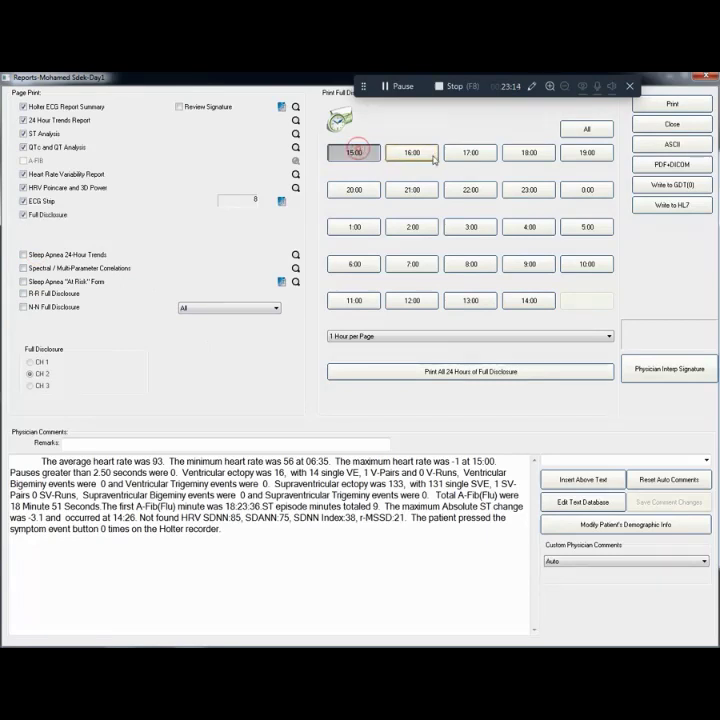
pyautogui.click(520, 153)
pyautogui.click(418, 229)
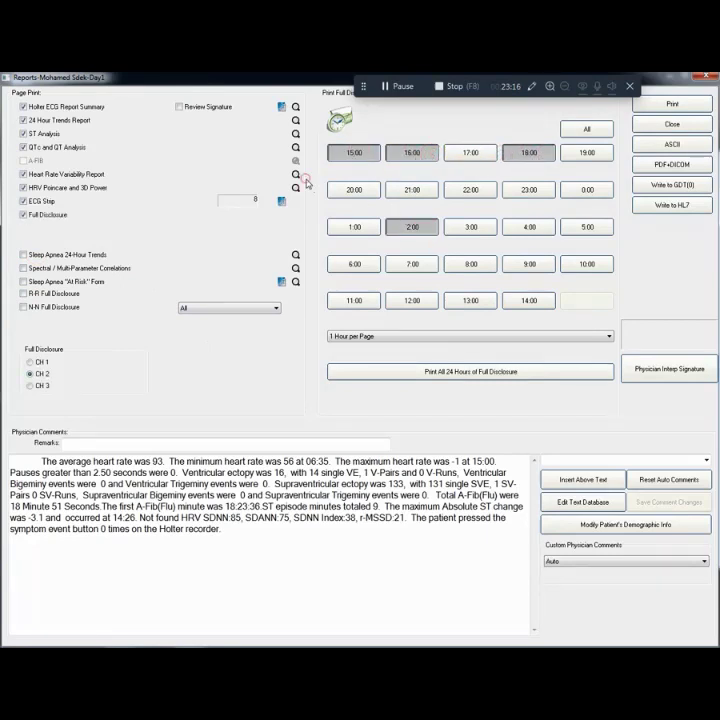
# Select all hours for full disclosure printing and set the full disclosure channel to CH 1.
pyautogui.click(587, 130)
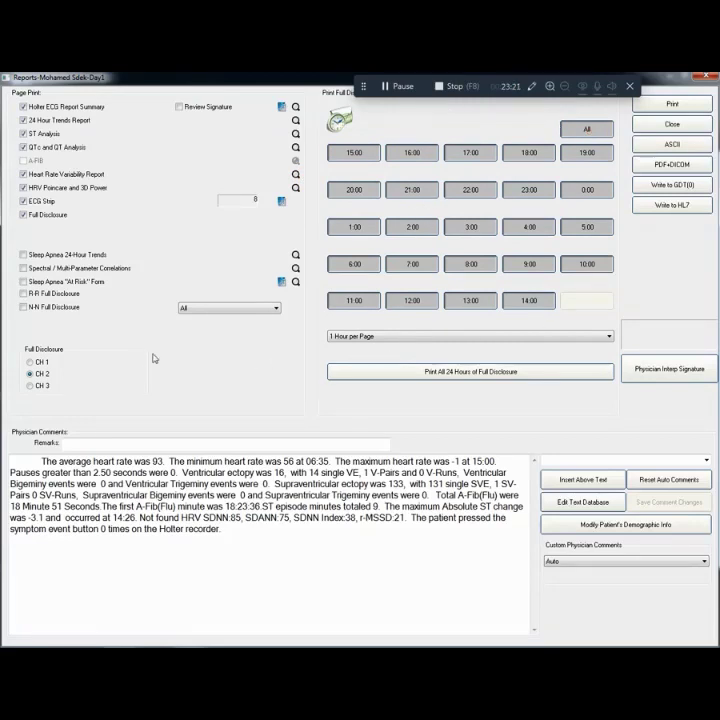
pyautogui.click(30, 385)
pyautogui.click(31, 362)
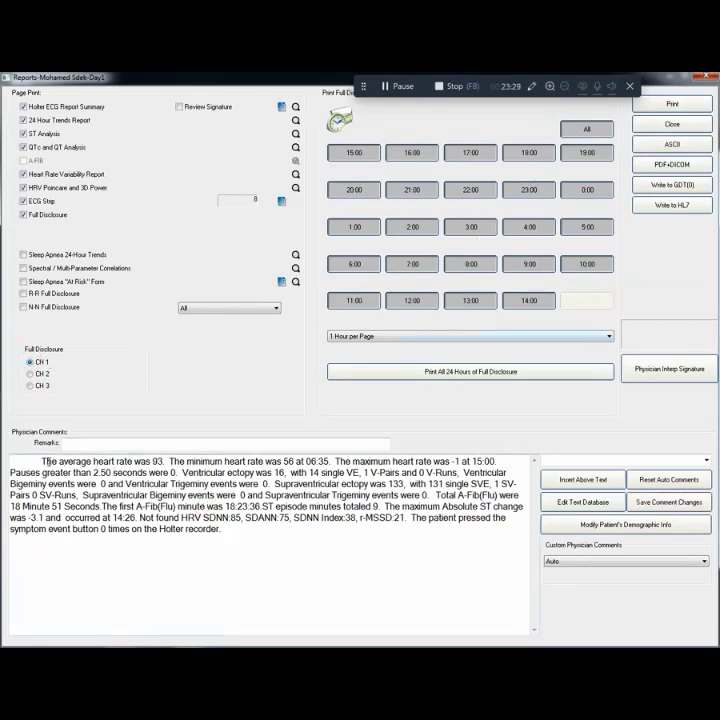
# Review the physician comments, check the available printers in the report's print settings, and cancel printing.
pyautogui.moveTo(38, 461); pyautogui.dragTo(222, 529)
pyautogui.click(281, 545)
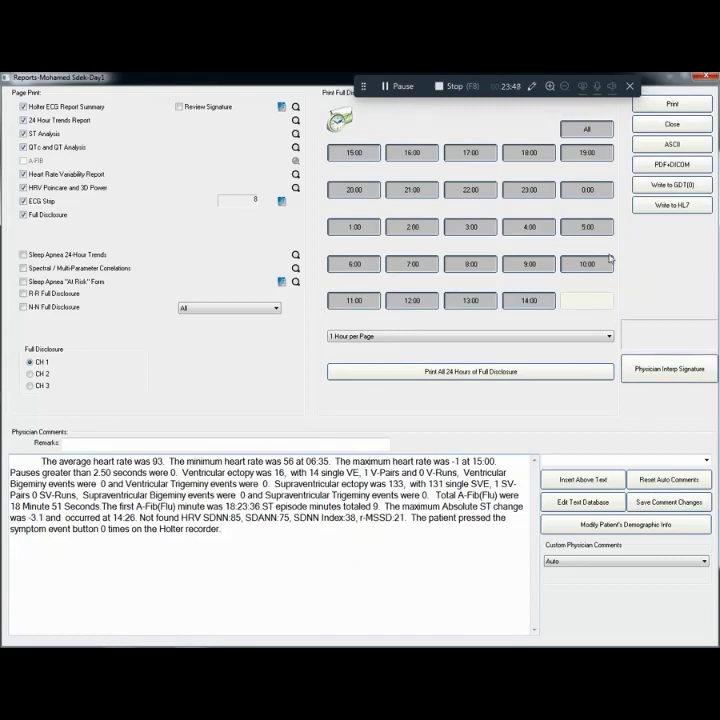
pyautogui.click(687, 106)
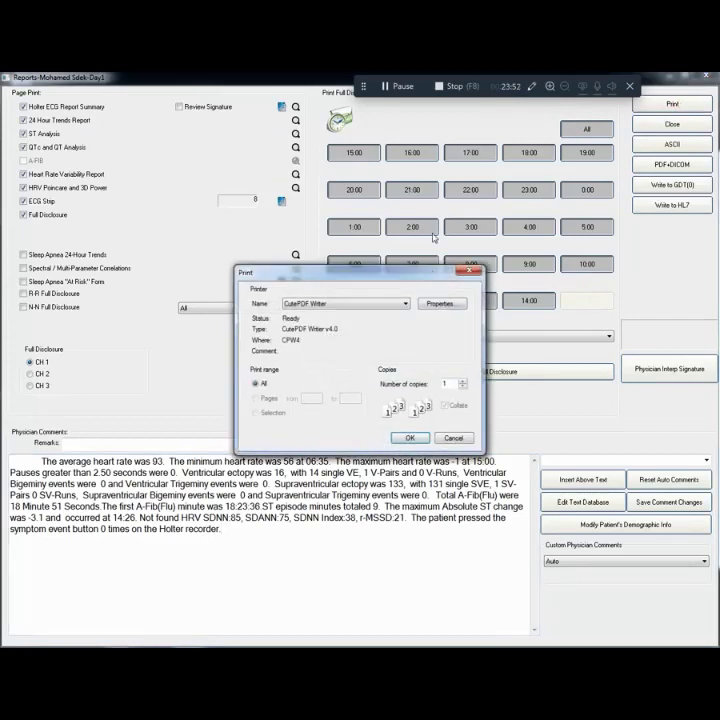
pyautogui.click(300, 303)
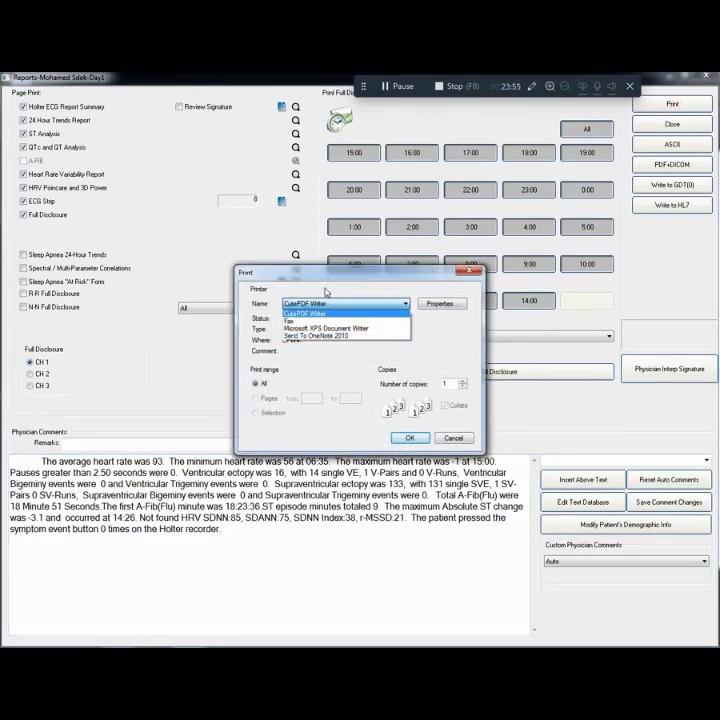
pyautogui.click(326, 302)
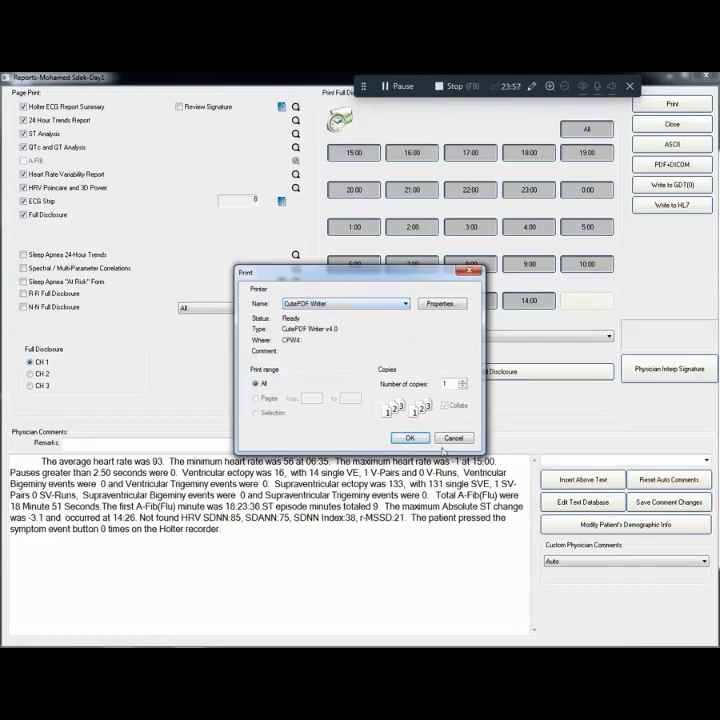
pyautogui.click(446, 440)
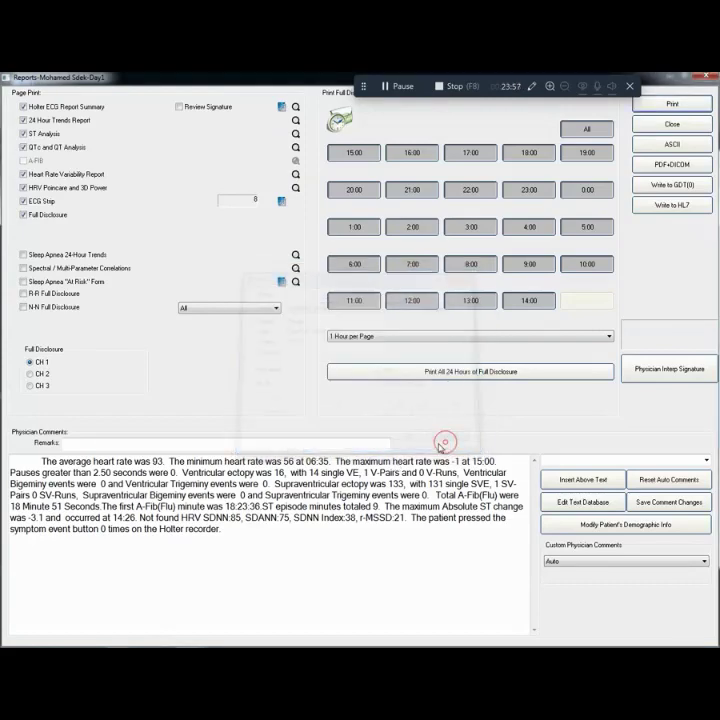
# Close the Day 1 report and data choices, and open the same patient's recording for multi-day edit and review.
pyautogui.click(674, 124)
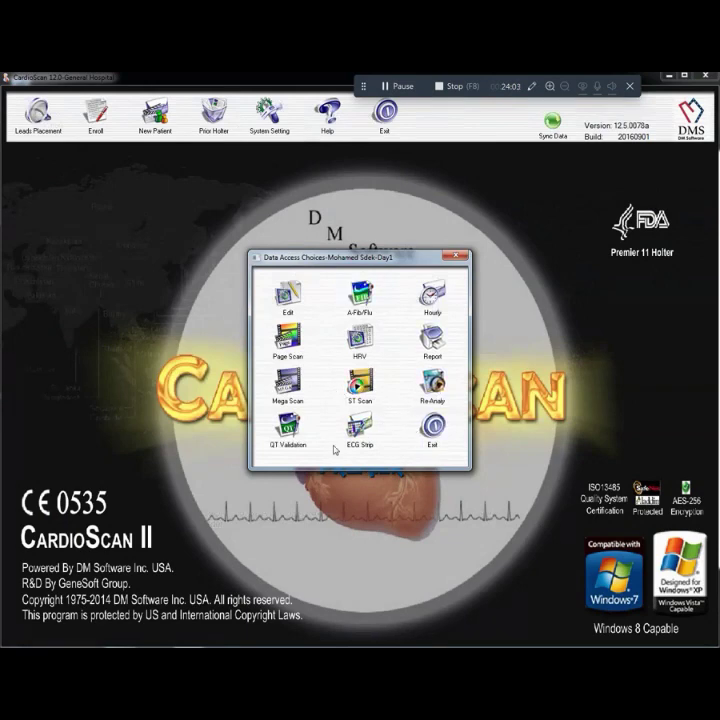
pyautogui.click(433, 446)
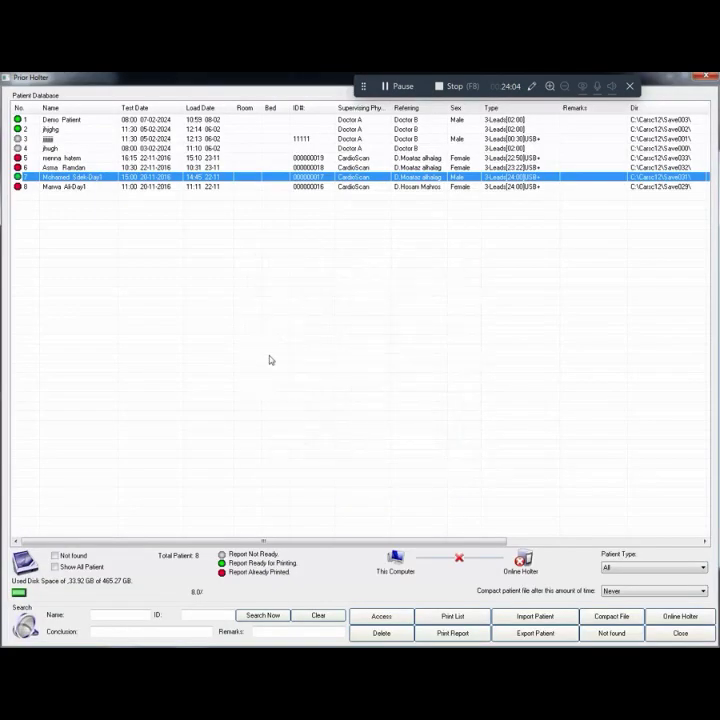
pyautogui.click(261, 180)
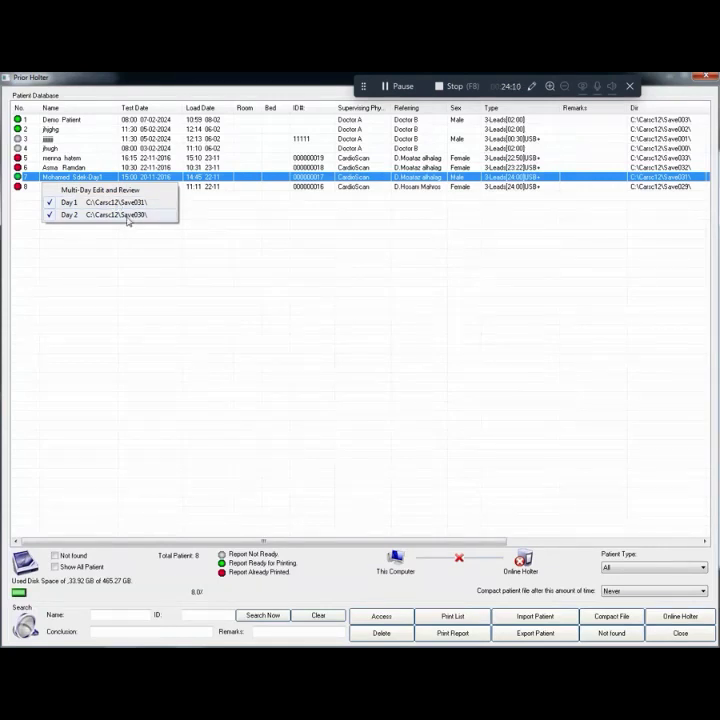
pyautogui.click(51, 215)
pyautogui.click(70, 191)
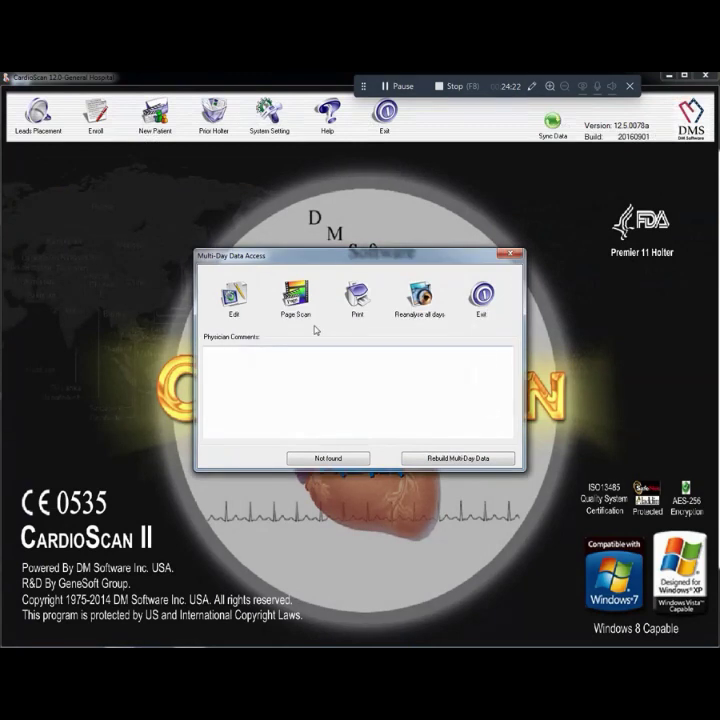
# Preview the multi-day Holter summary report, inspect its statistics and significant ECG events up close, and close the preview.
pyautogui.click(357, 293)
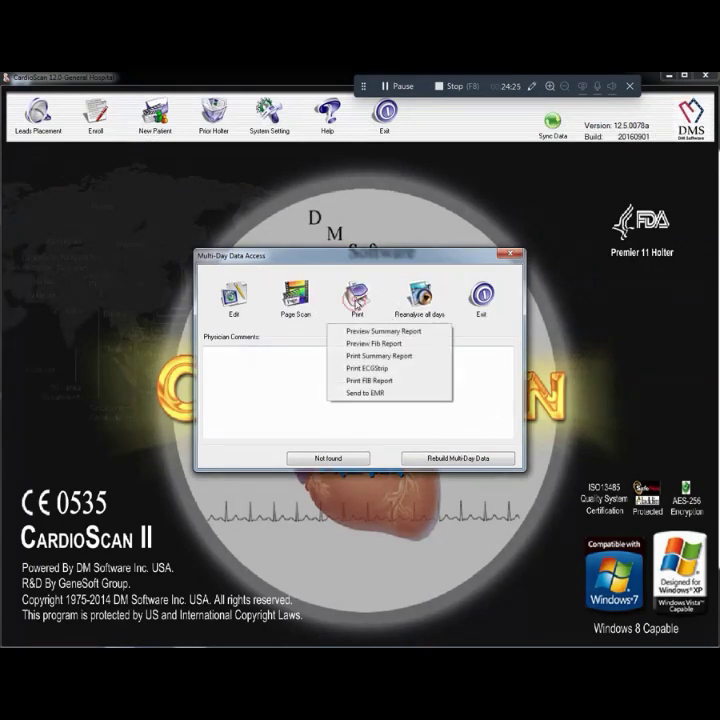
pyautogui.click(409, 332)
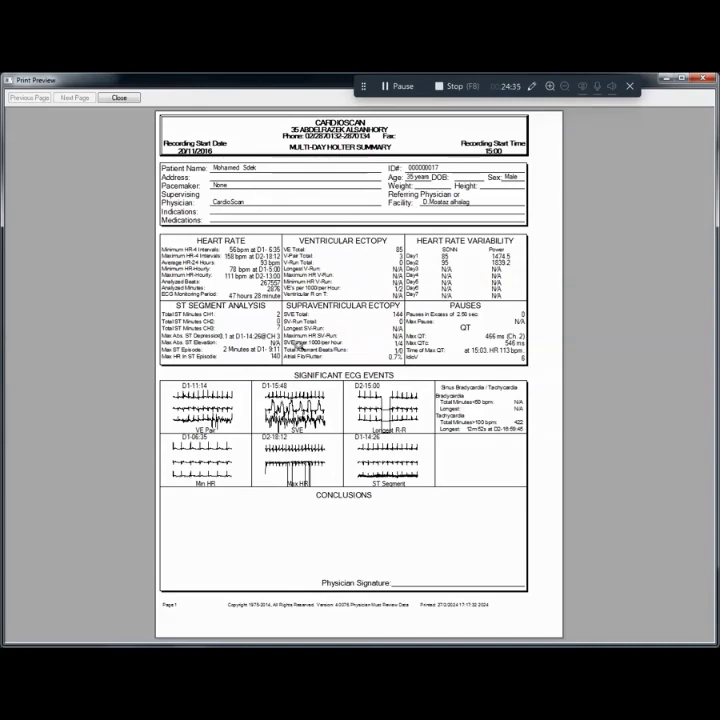
pyautogui.click(368, 270)
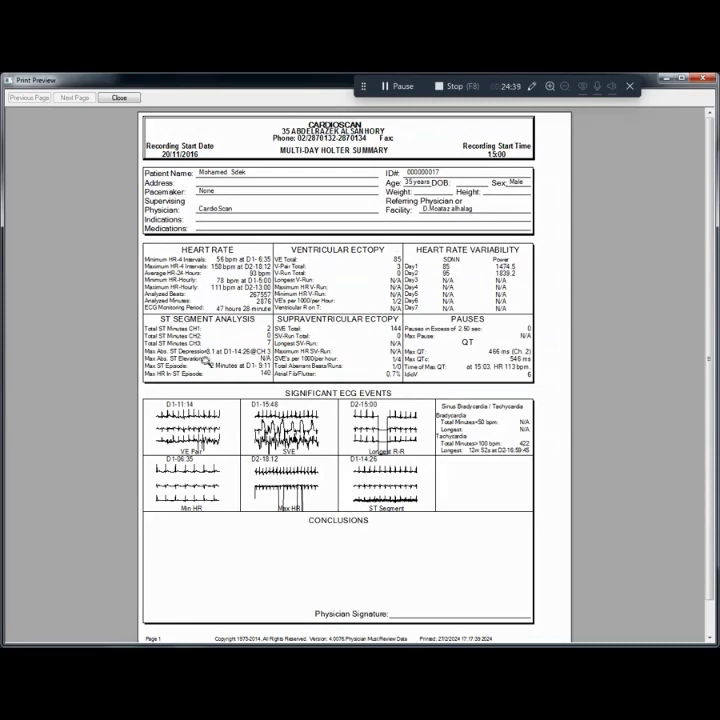
pyautogui.click(395, 355)
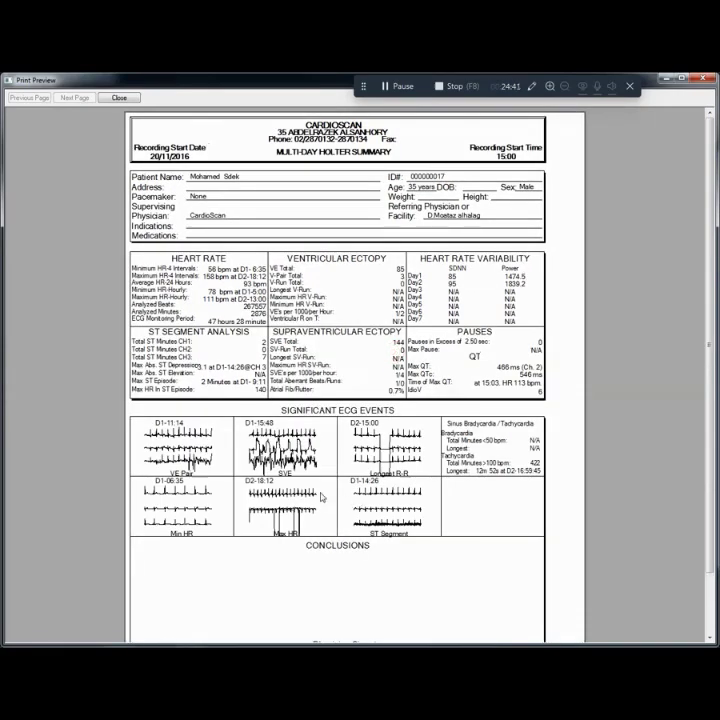
pyautogui.click(350, 530)
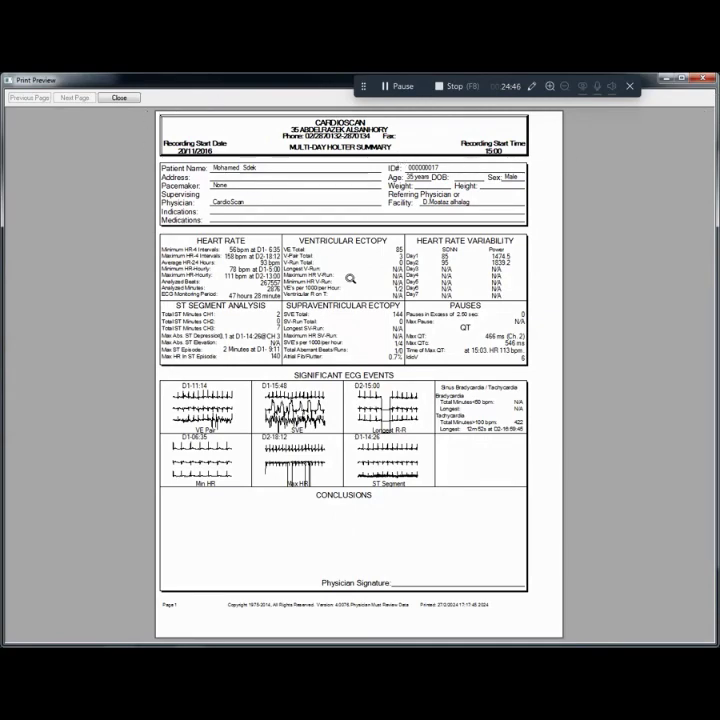
pyautogui.click(119, 97)
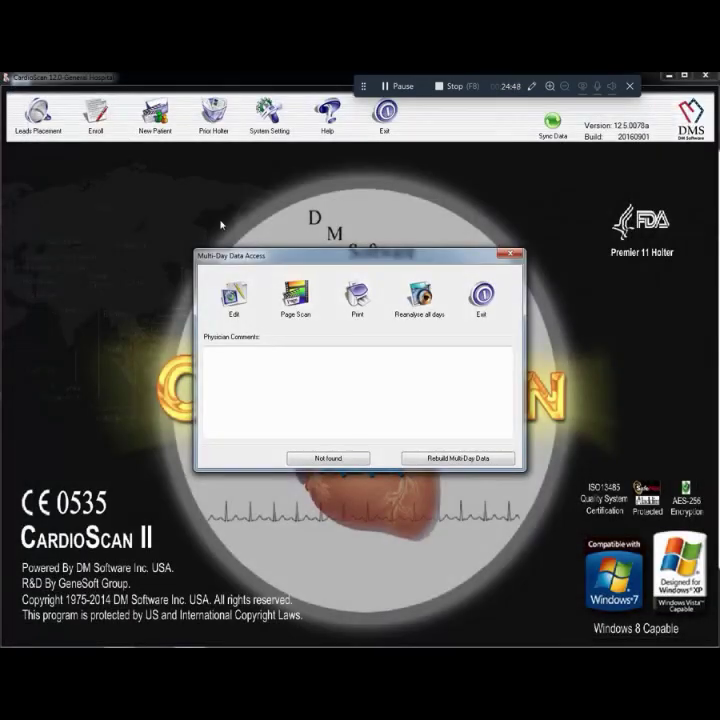
# Preview the multi-day Fib report, examine the heart rate trends of both days up close, and close the preview.
pyautogui.click(366, 306)
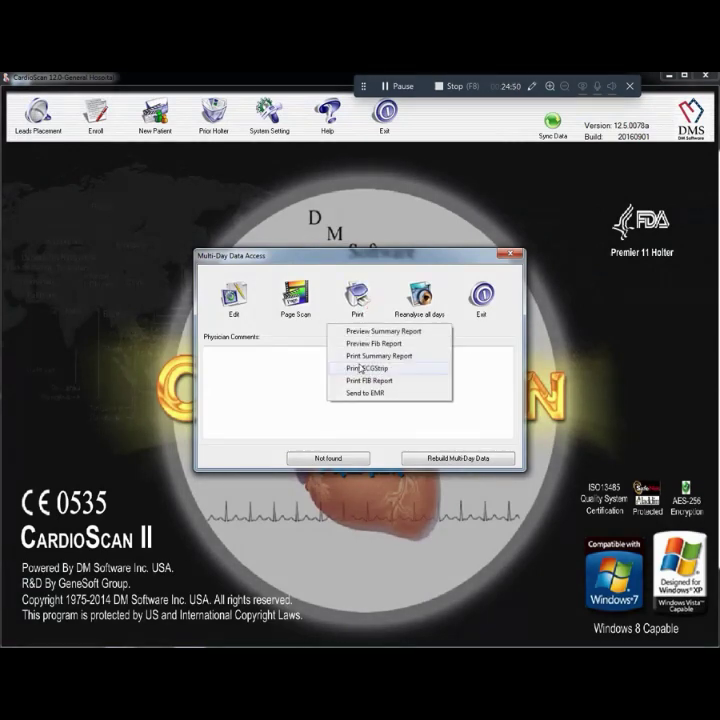
pyautogui.click(365, 343)
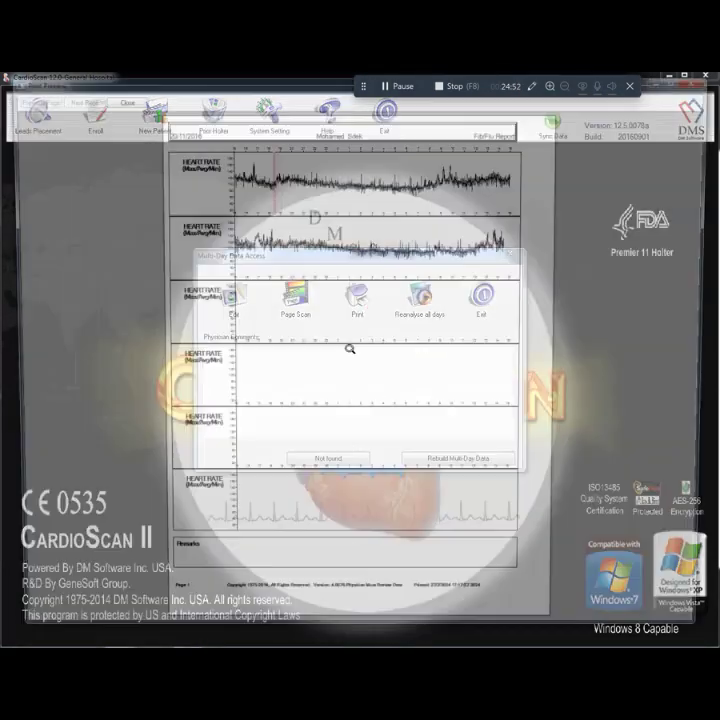
pyautogui.click(353, 174)
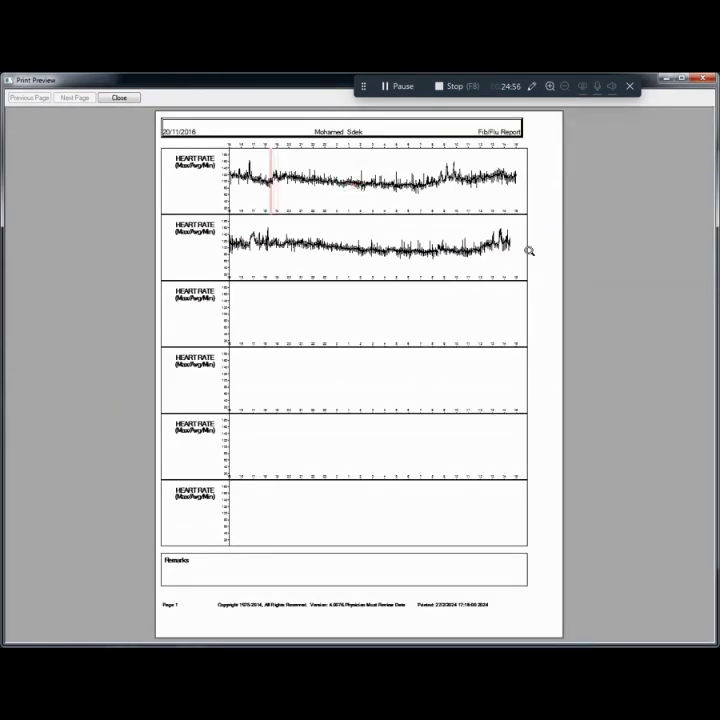
pyautogui.click(332, 256)
pyautogui.click(320, 226)
pyautogui.click(320, 225)
pyautogui.click(120, 98)
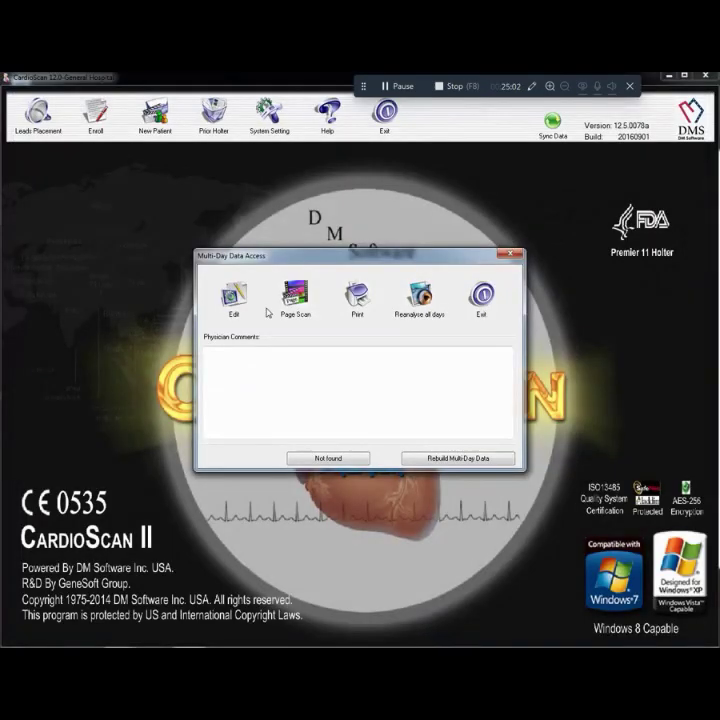
# Check the available multi-day print options without printing, and return to the patient database.
pyautogui.click(357, 298)
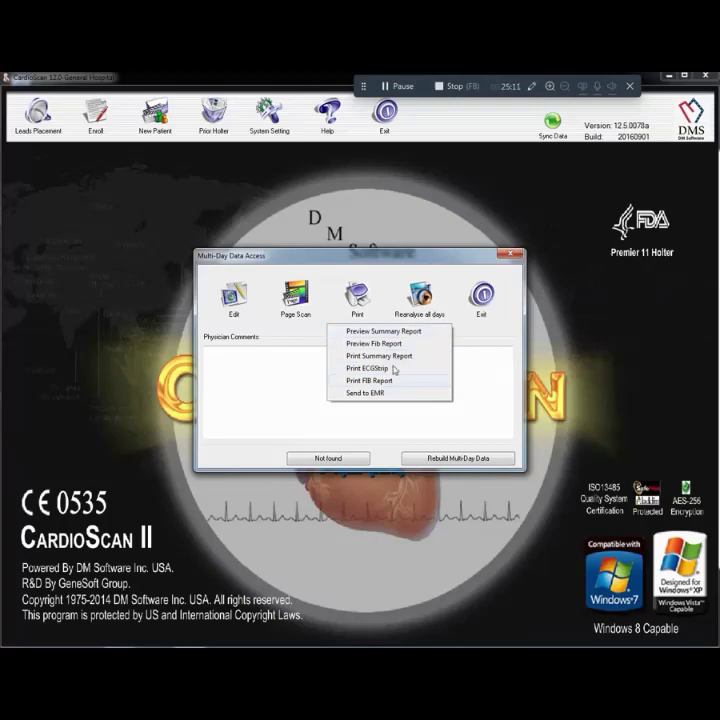
pyautogui.click(459, 399)
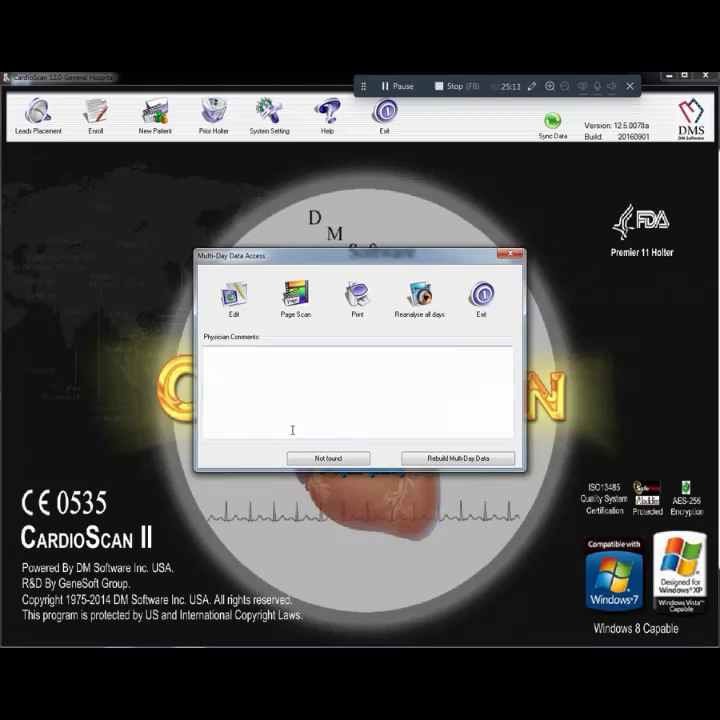
pyautogui.click(481, 295)
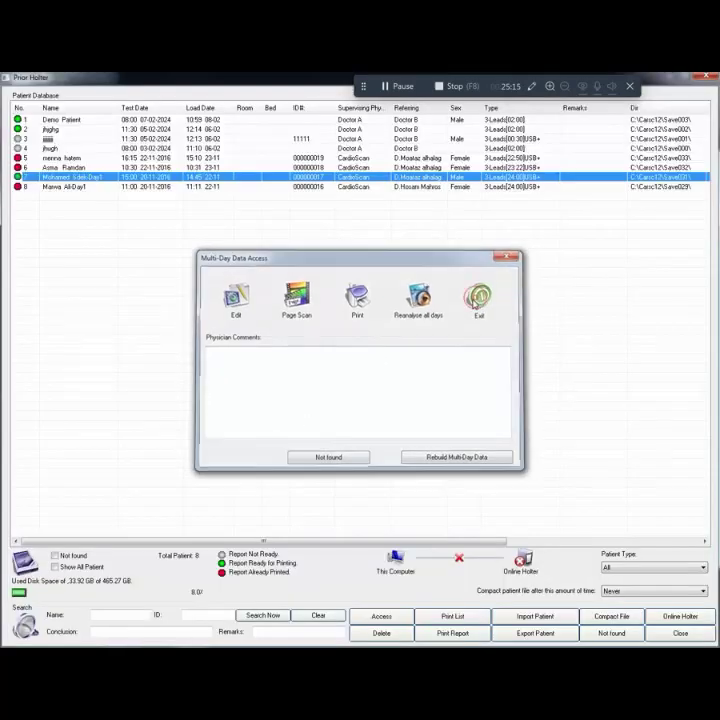
pyautogui.click(45, 178)
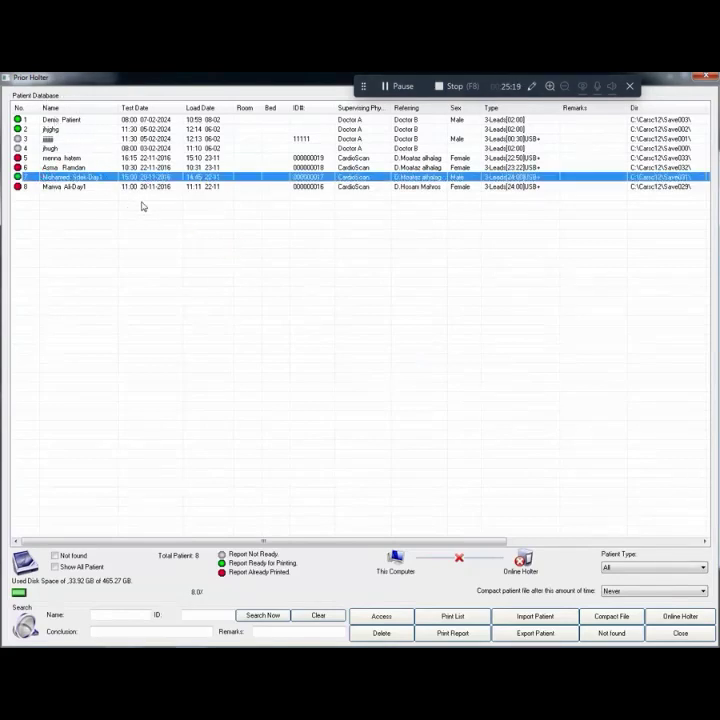
pyautogui.press('Up')
pyautogui.press('Up')
pyautogui.press('Up')
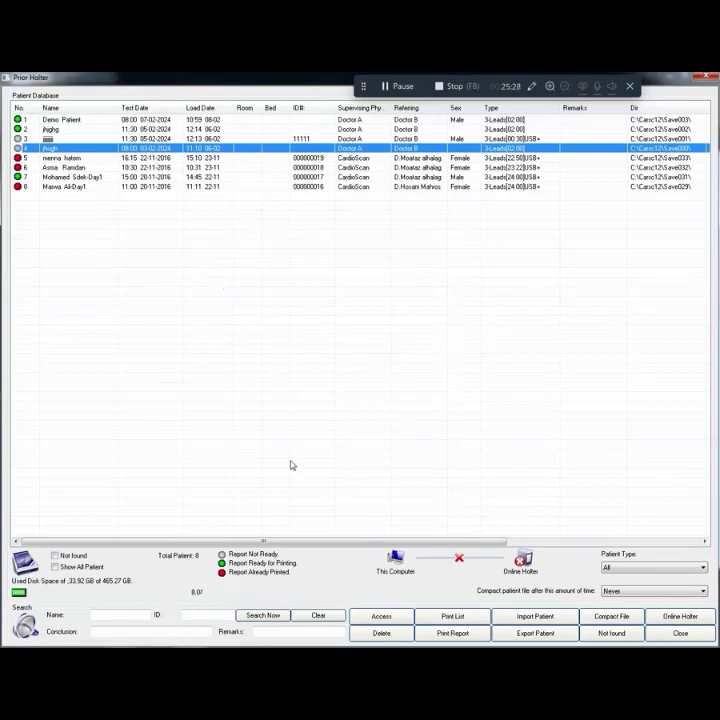
pyautogui.click(40, 157)
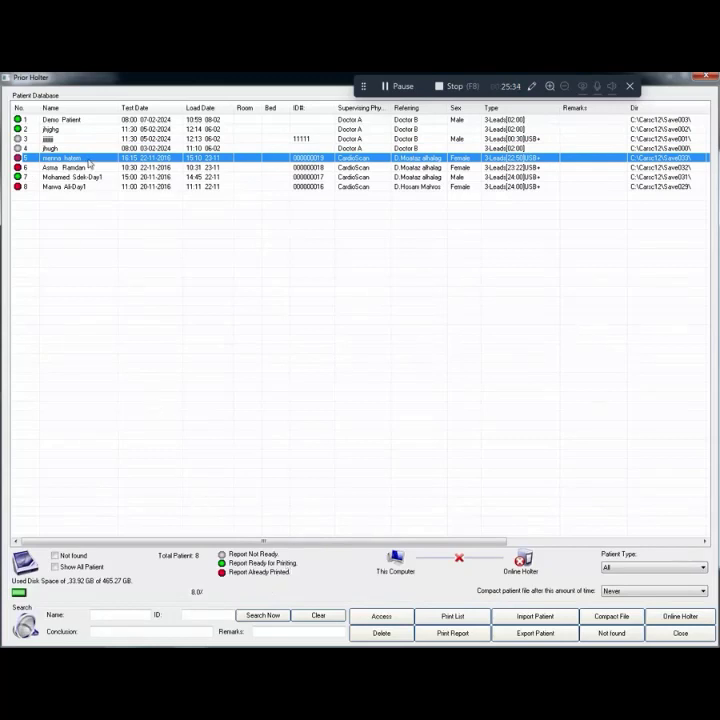
pyautogui.click(57, 178)
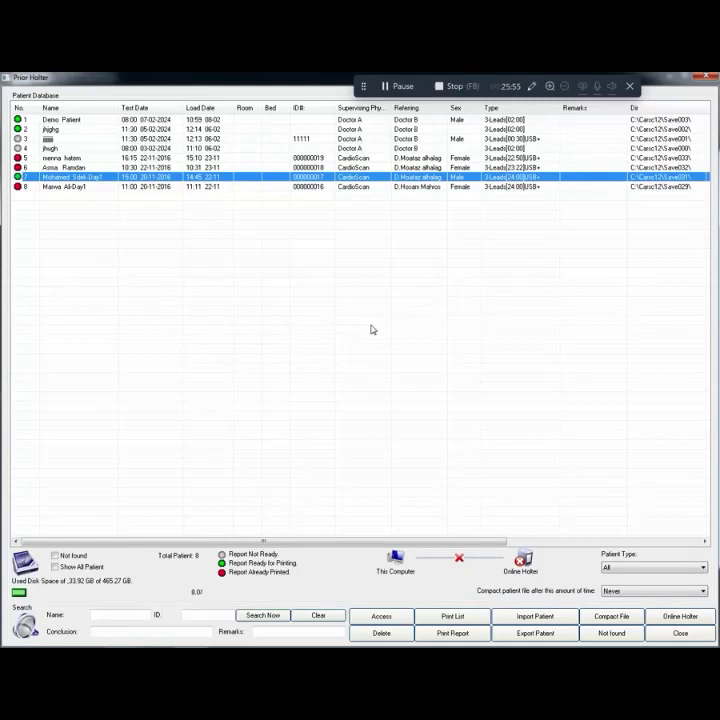
pyautogui.click(448, 86)
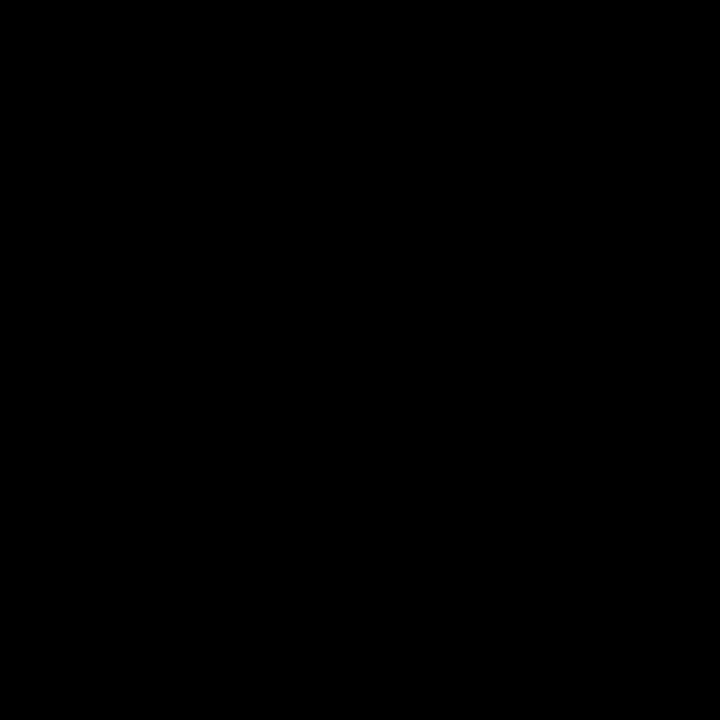